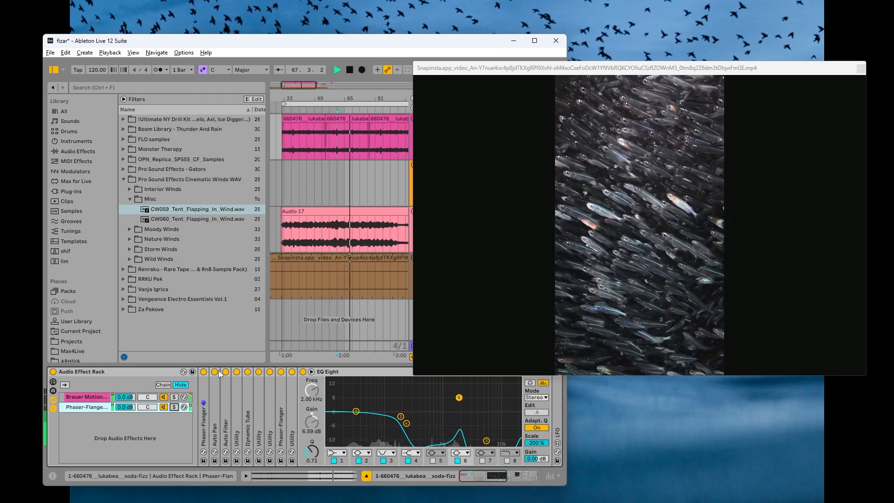
# Stop playback and show the devices of the Brauer Motion chain in the Audio Effect Rack
pyautogui.moveTo(457, 69); pyautogui.dragTo(542, 58)
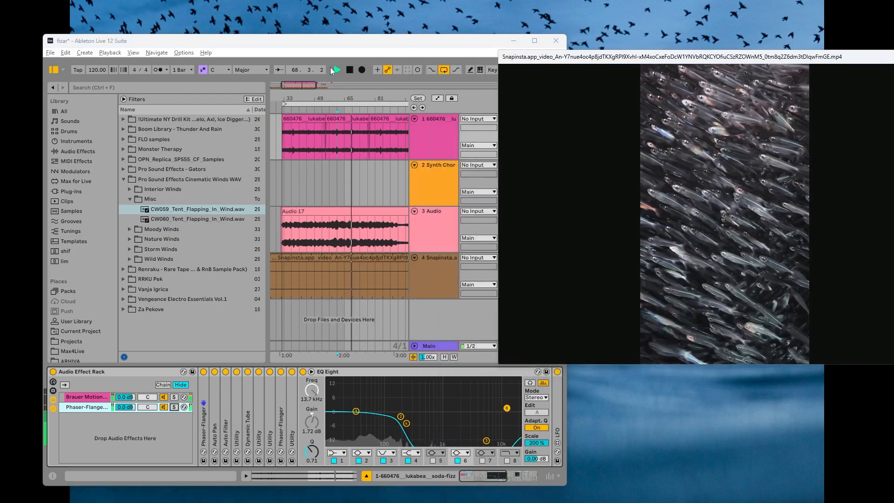
pyautogui.click(349, 70)
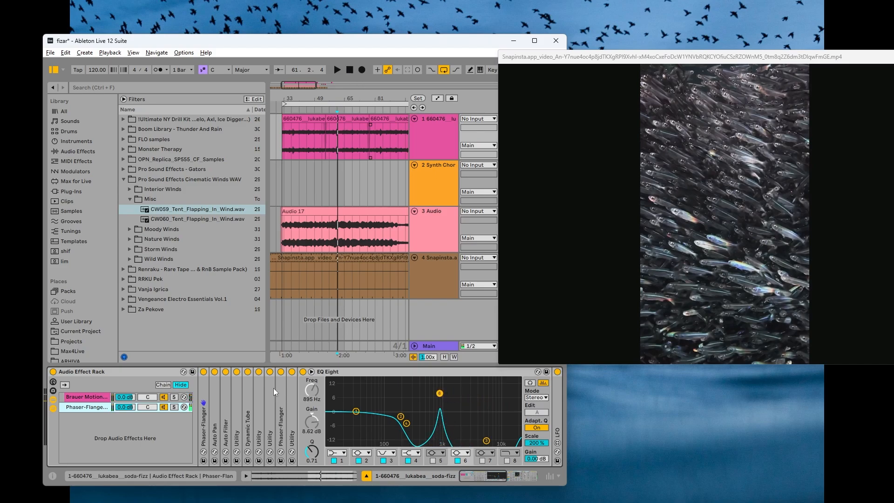
pyautogui.click(76, 406)
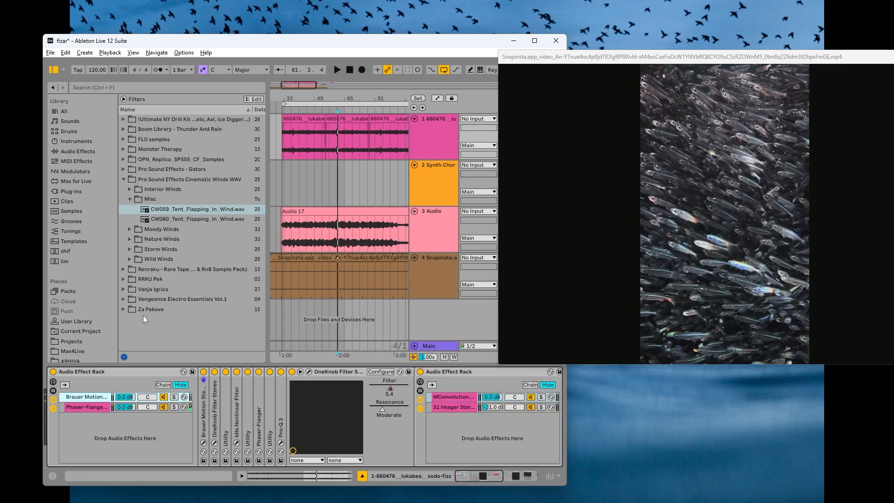
# Bypass the Audio Effect Rack and play the first soda-fizz clip unprocessed alongside the video, then stop
pyautogui.moveTo(318, 98); pyautogui.dragTo(320, 91)
pyautogui.moveTo(563, 53); pyautogui.dragTo(626, 62)
pyautogui.click(53, 373)
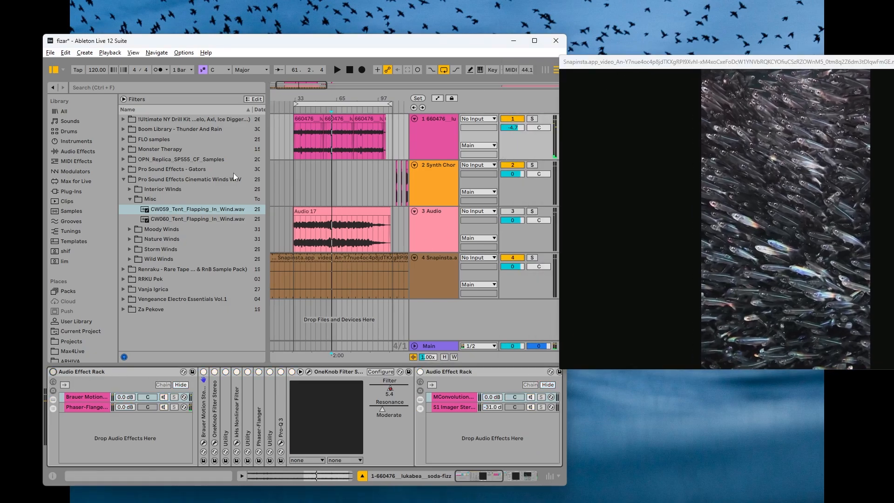
pyautogui.click(306, 142)
pyautogui.click(306, 119)
pyautogui.press('space')
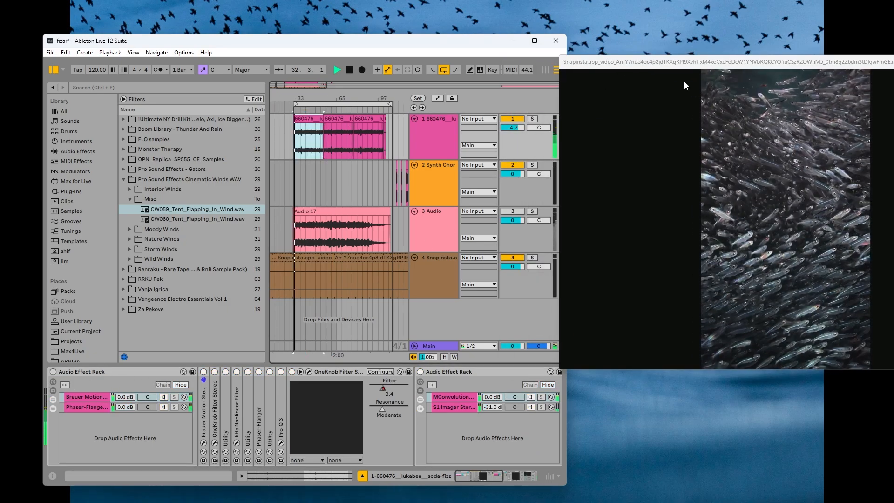
pyautogui.moveTo(664, 63); pyautogui.dragTo(556, 82)
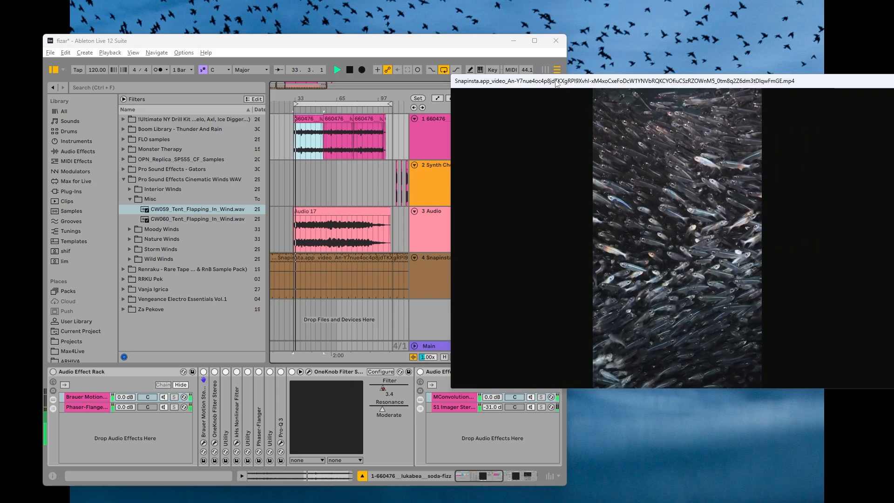
pyautogui.press('space')
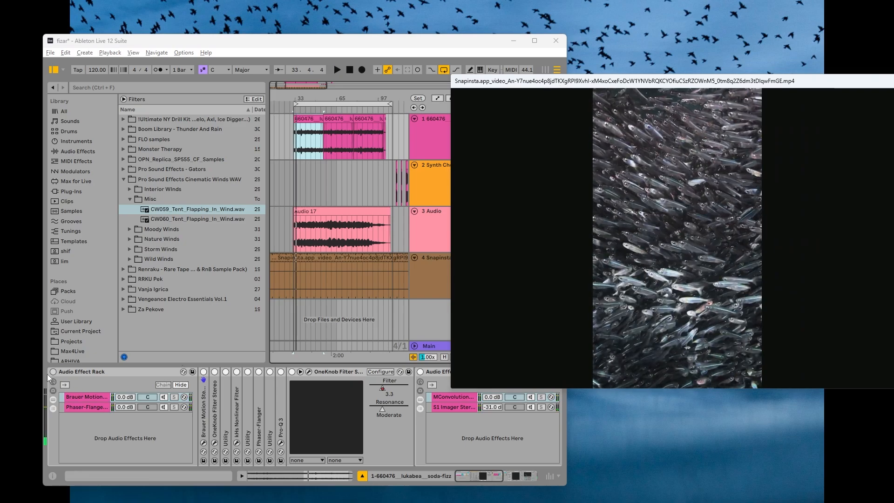
# Reactivate the Audio Effect Rack and collapse the nested rack at the end of the Brauer Motion chain
pyautogui.click(139, 386)
pyautogui.click(96, 399)
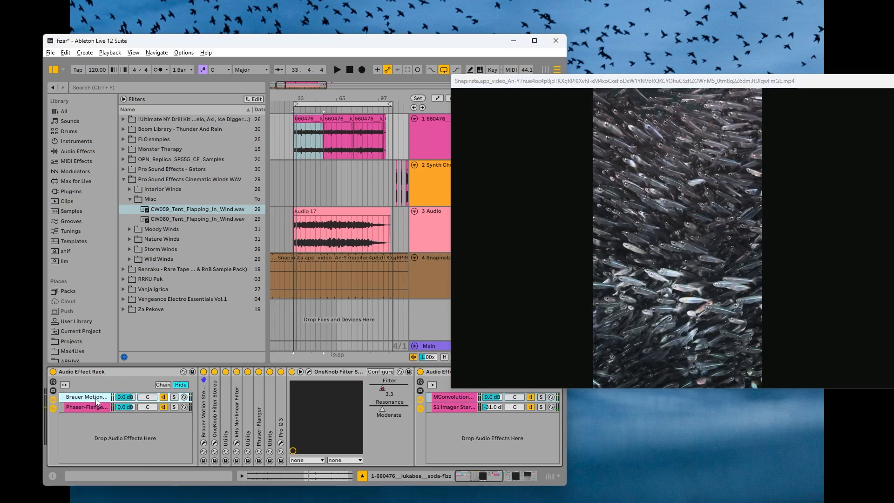
pyautogui.click(441, 371)
pyautogui.doubleClick(189, 374)
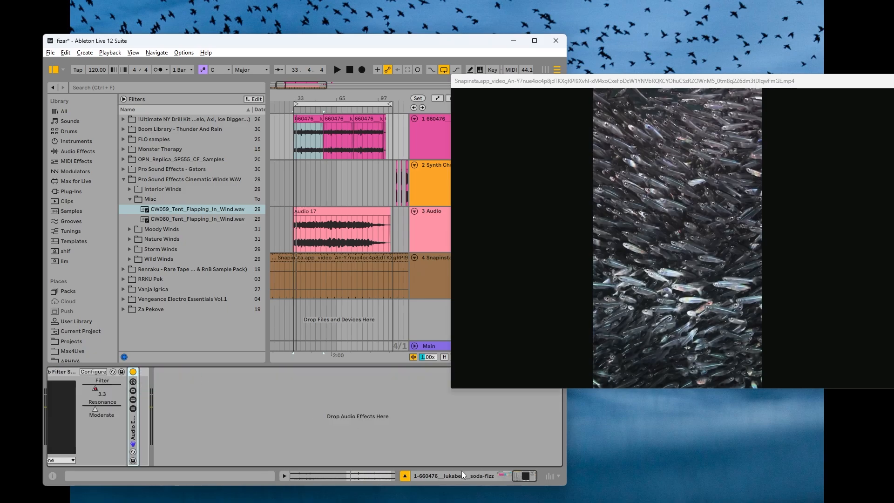
pyautogui.moveTo(523, 476); pyautogui.dragTo(494, 478)
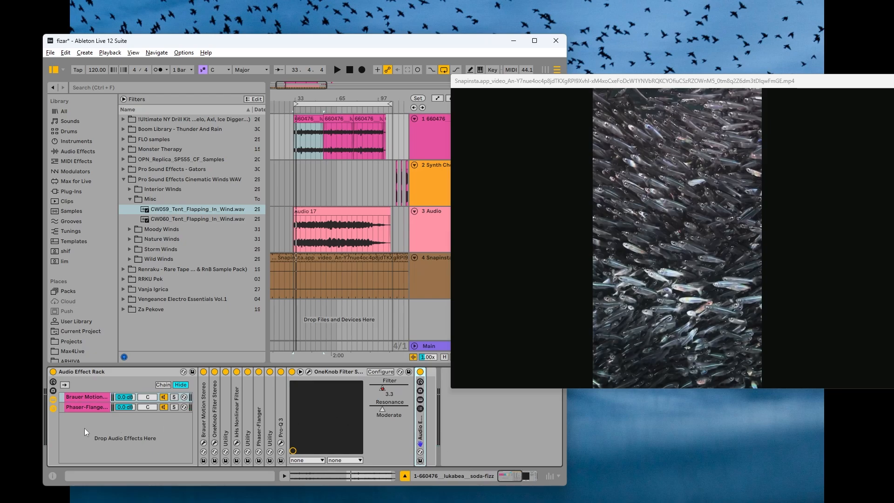
# Deactivate the Phaser-Flanger chain and play the first soda-fizz clip through the Brauer Motion chain only, with the video closed
pyautogui.click(93, 412)
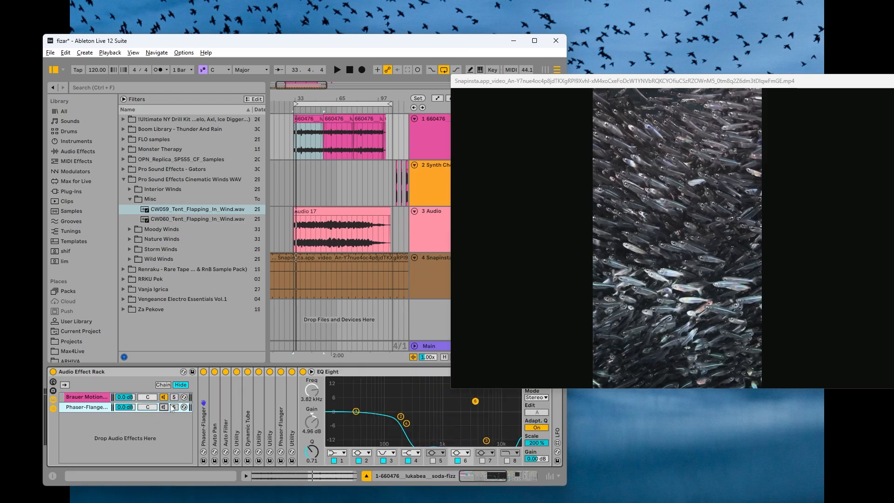
pyautogui.moveTo(501, 96); pyautogui.dragTo(415, 87)
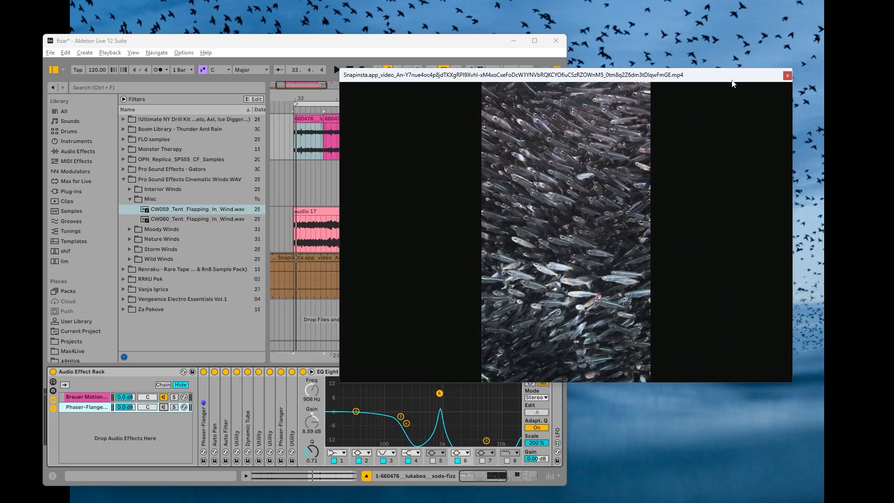
pyautogui.click(787, 75)
pyautogui.click(80, 398)
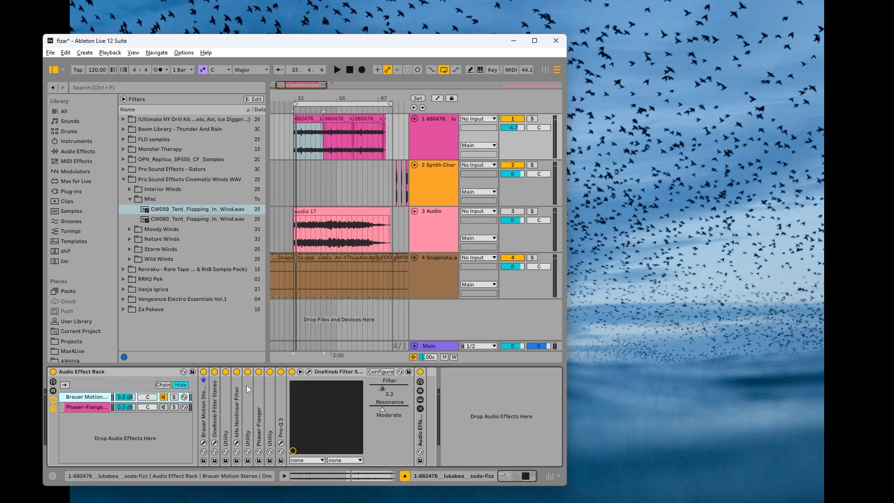
pyautogui.click(307, 111)
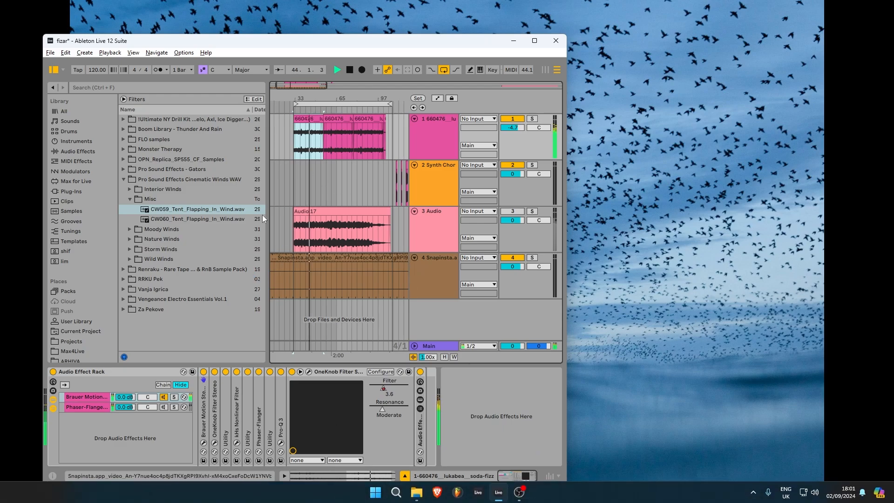
# Reopen the video window and move it away from the start of the arrangement
pyautogui.click(133, 52)
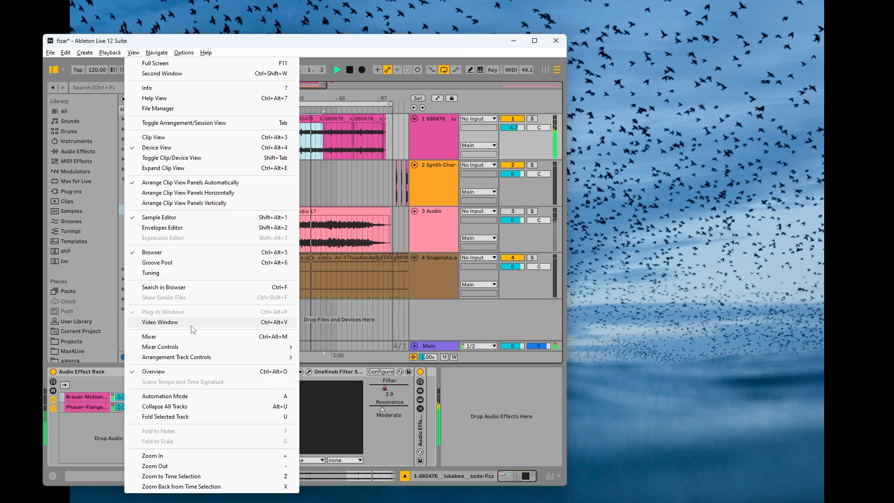
pyautogui.click(193, 322)
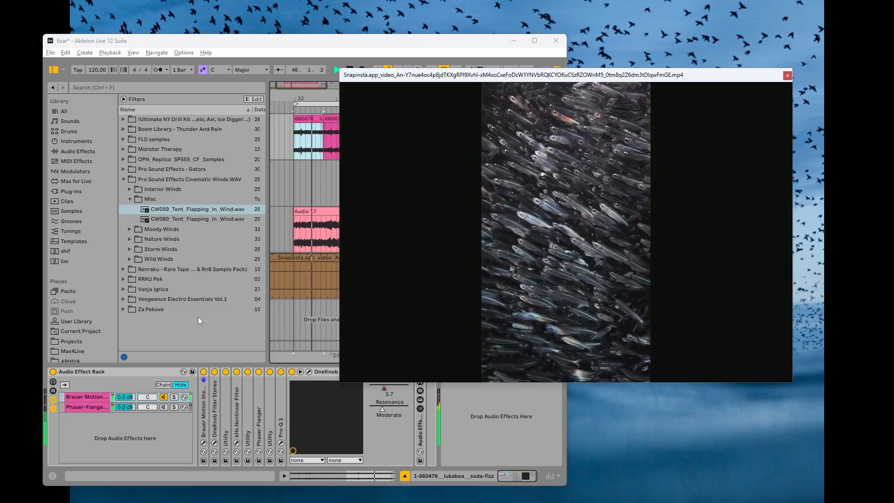
pyautogui.moveTo(474, 77); pyautogui.dragTo(542, 63)
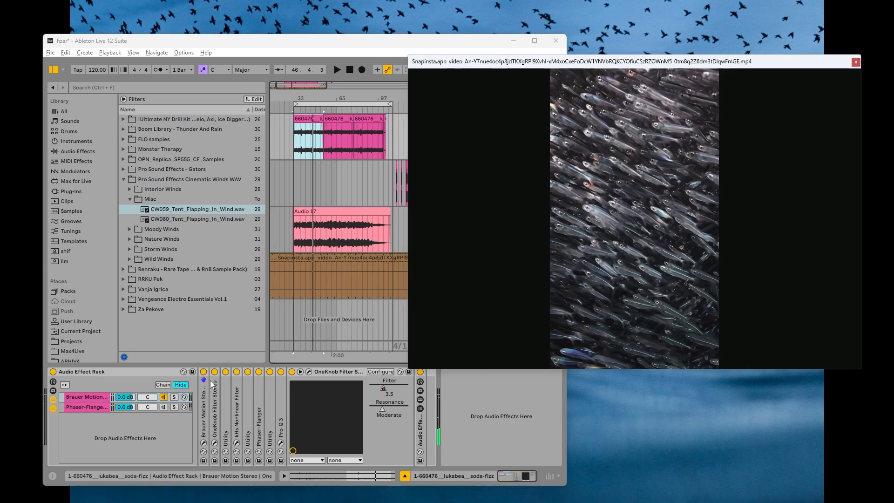
# Unfold Brauer Motion Stereo, inspect its settings in the plug-in window, and close that window
pyautogui.doubleClick(200, 400)
pyautogui.click(220, 372)
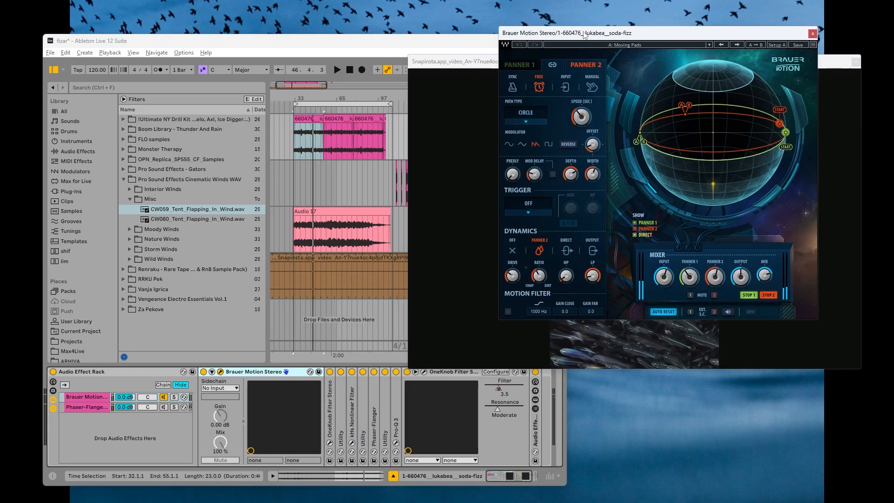
pyautogui.moveTo(586, 35); pyautogui.dragTo(282, 100)
pyautogui.click(508, 100)
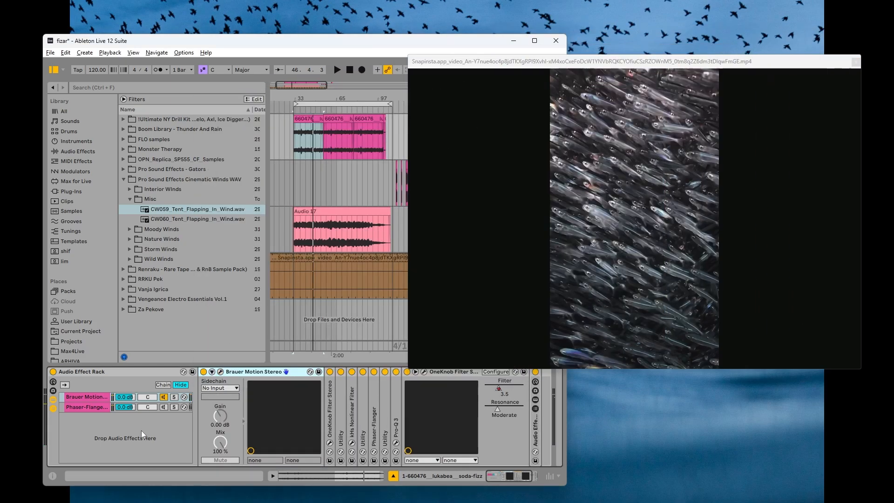
# Solo the Phaser-Flanger chain and briefly play the track through it while the video runs
pyautogui.click(103, 409)
pyautogui.click(174, 407)
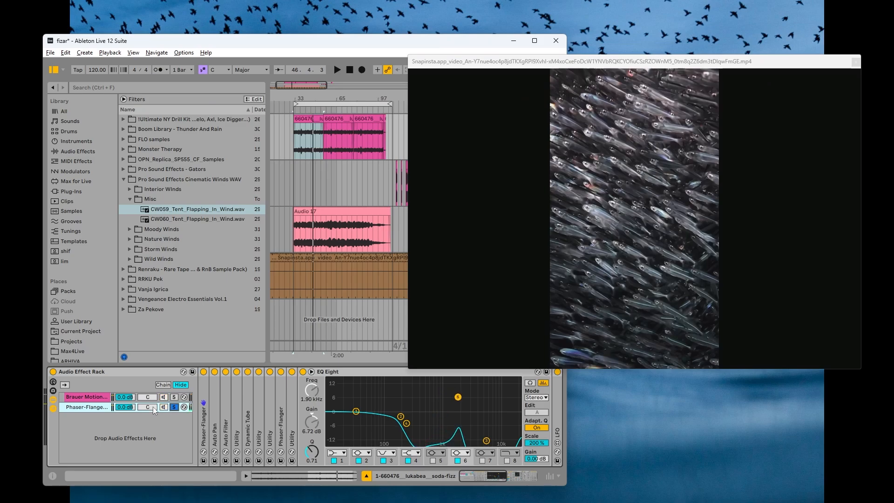
pyautogui.moveTo(494, 476); pyautogui.dragTo(524, 478)
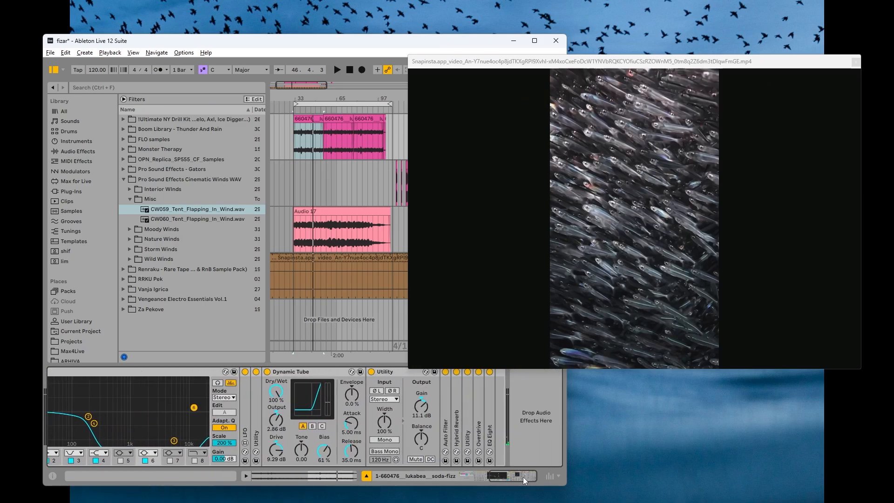
pyautogui.moveTo(686, 63); pyautogui.dragTo(638, 67)
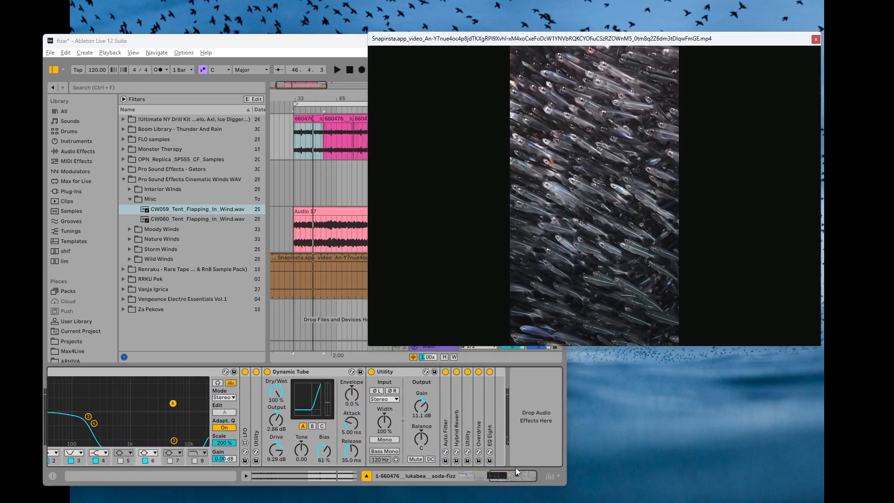
pyautogui.moveTo(515, 475); pyautogui.dragTo(492, 478)
pyautogui.press('space')
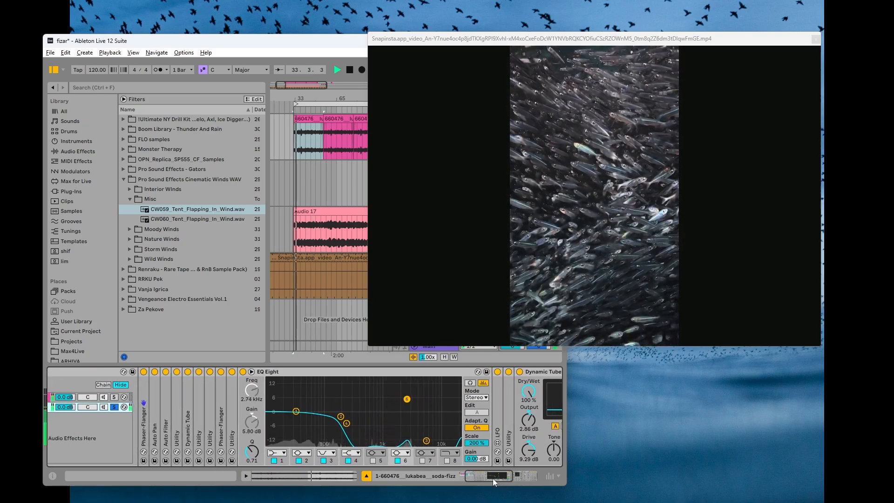
pyautogui.press('space')
# Collapse the last OneKnob Filter Stereo device in the Brauer Motion chain
pyautogui.moveTo(492, 479); pyautogui.dragTo(484, 475)
pyautogui.click(93, 399)
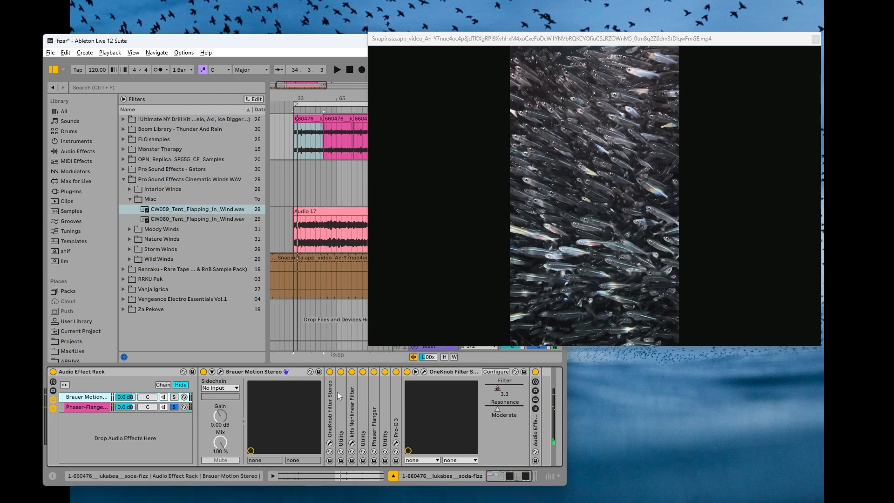
pyautogui.click(447, 373)
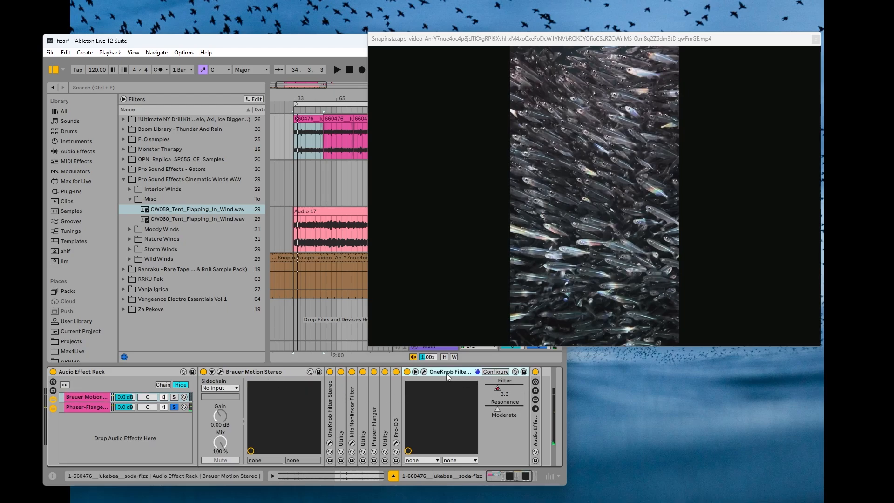
pyautogui.doubleClick(447, 374)
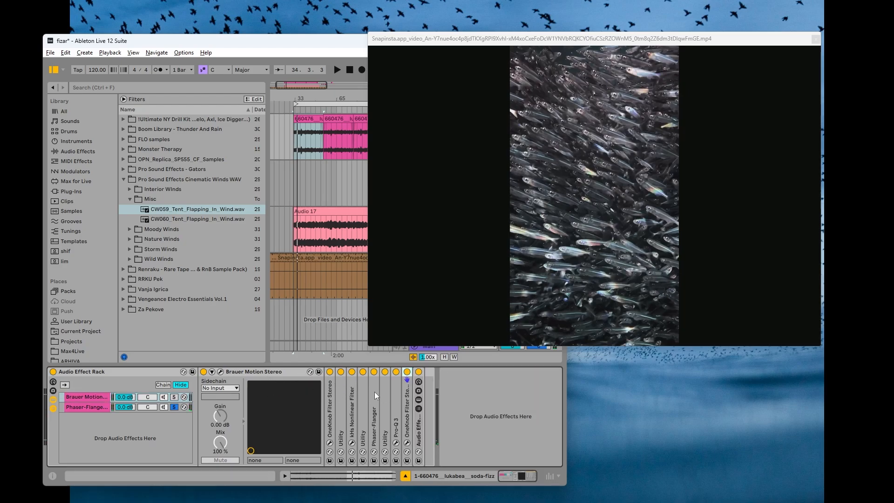
# Review the devices of both chains and collapse the EQ Eight beside the LFO in the Phaser-Flanger chain
pyautogui.click(89, 407)
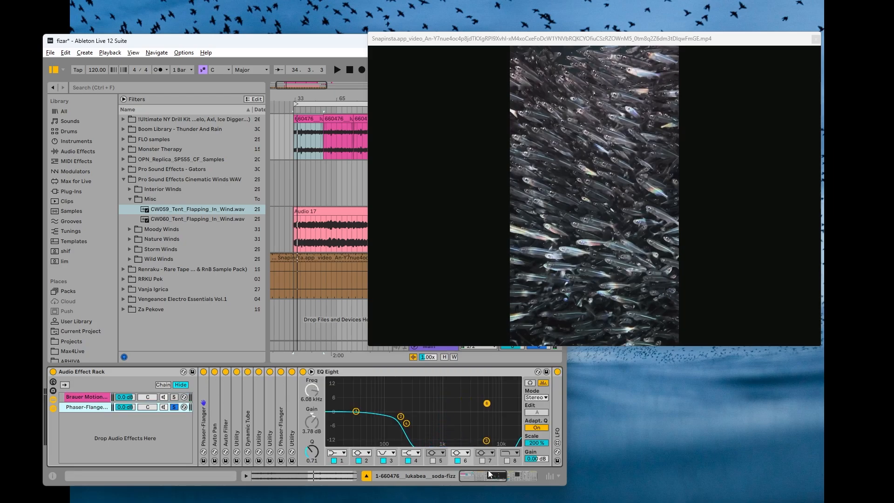
pyautogui.moveTo(494, 474); pyautogui.dragTo(517, 477)
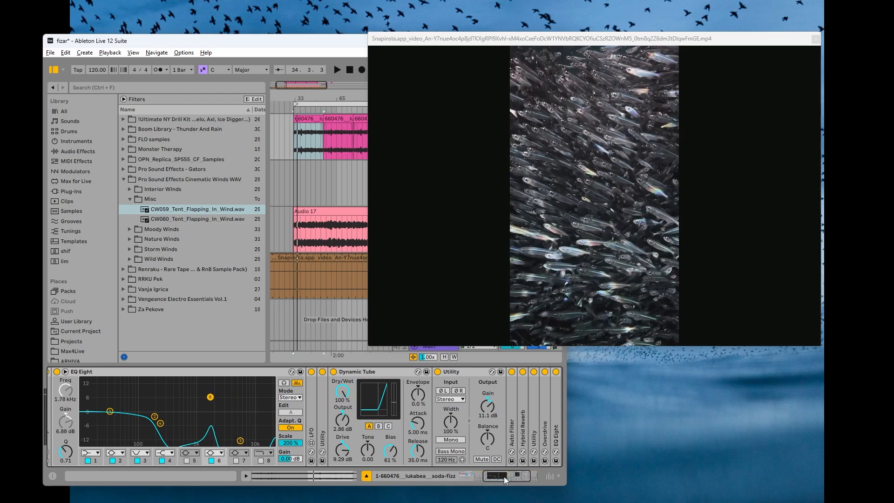
pyautogui.moveTo(504, 477); pyautogui.dragTo(481, 476)
pyautogui.click(69, 399)
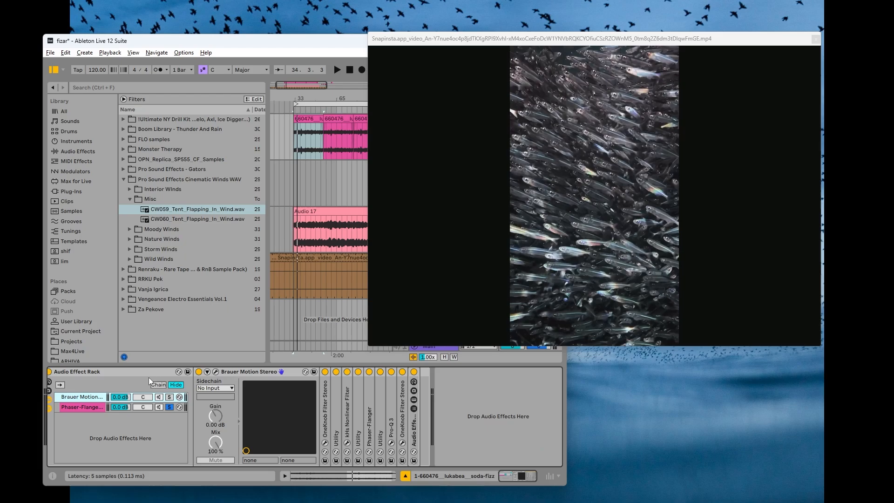
pyautogui.click(99, 404)
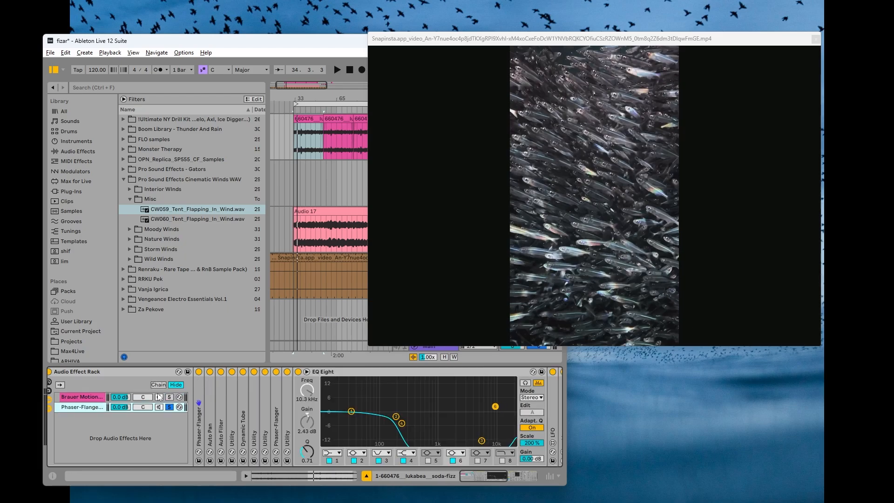
pyautogui.doubleClick(347, 372)
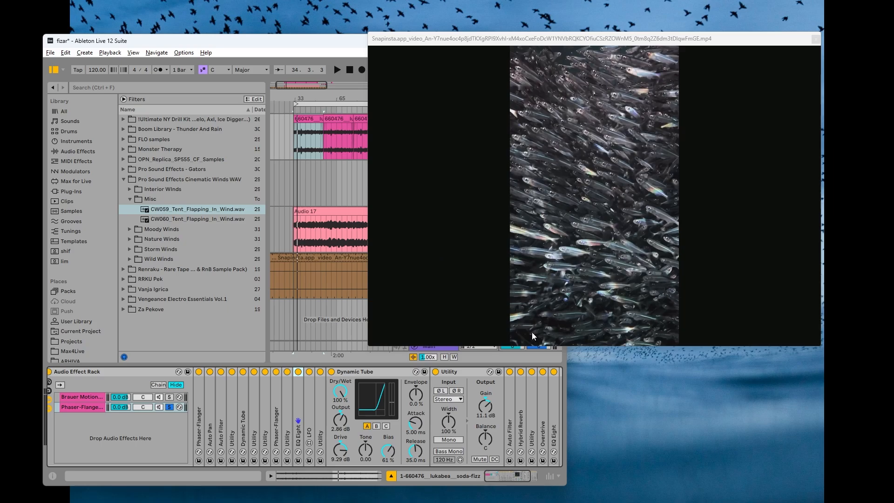
# Solo the Brauer Motion chain and set the playback position to bar 37 on the soda-fizz track
pyautogui.moveTo(498, 472)
pyautogui.mouseDown()
pyautogui.moveTo(505, 475)
pyautogui.moveTo(488, 476)
pyautogui.mouseUp()
pyautogui.click(174, 397)
pyautogui.click(301, 150)
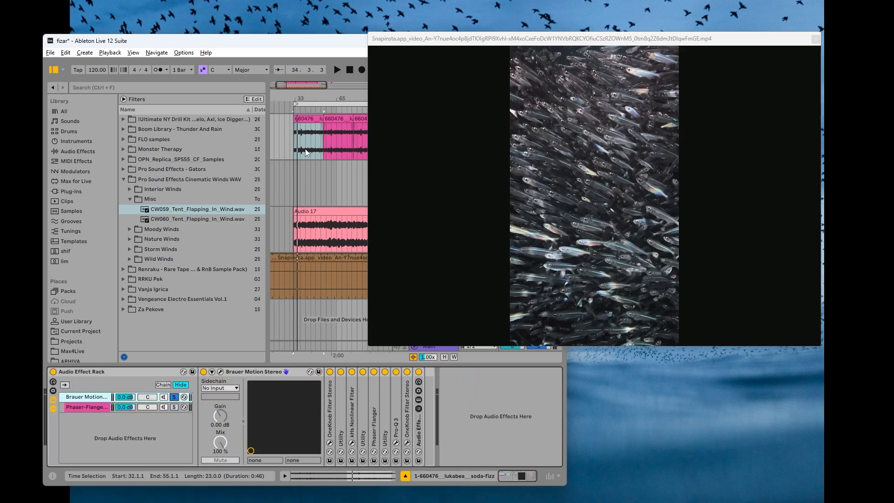
# Solo the Phaser-Flanger chain and play it from bar 37, viewing its last devices before stopping
pyautogui.click(173, 407)
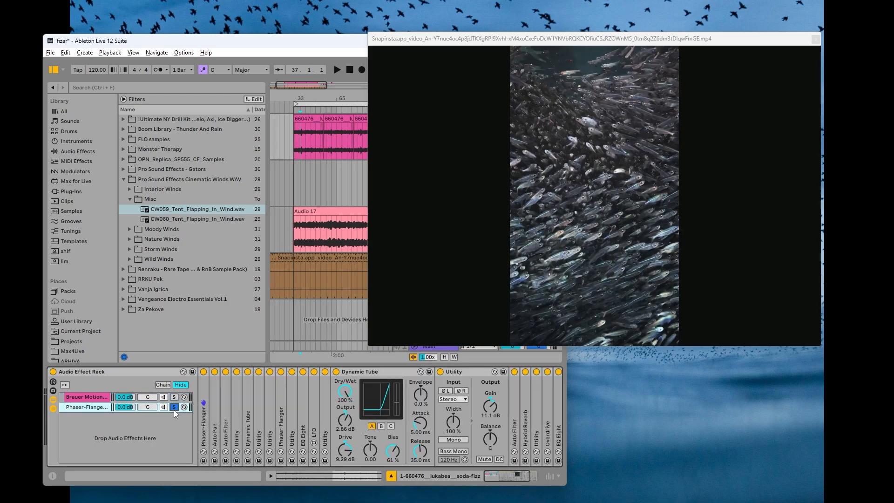
pyautogui.press('space')
pyautogui.moveTo(507, 478); pyautogui.dragTo(516, 476)
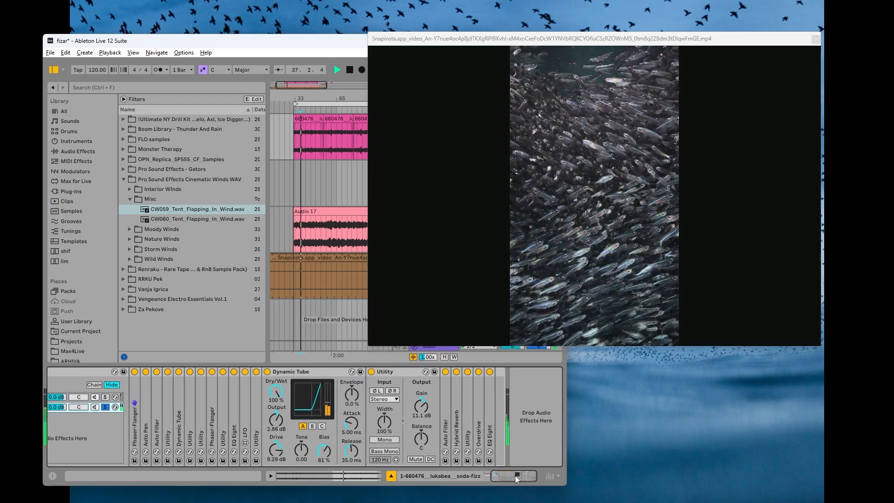
pyautogui.press('space')
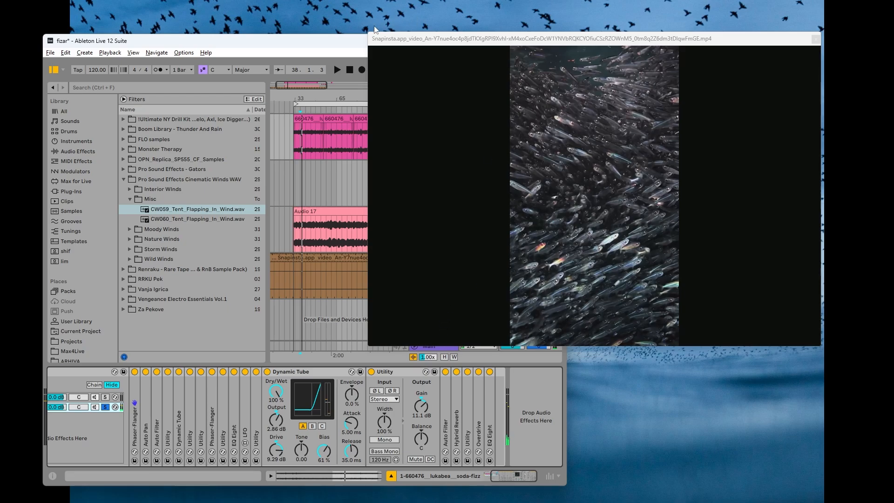
# Shrink the fish video window and collapse the Brauer Motion Stereo device in the Brauer Motion chain
pyautogui.moveTo(371, 35); pyautogui.dragTo(440, 18)
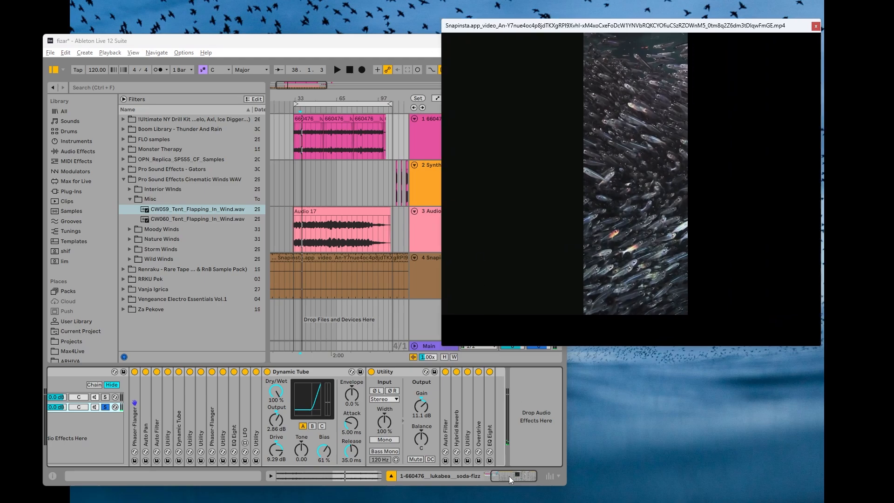
pyautogui.moveTo(510, 476); pyautogui.dragTo(501, 477)
pyautogui.click(123, 399)
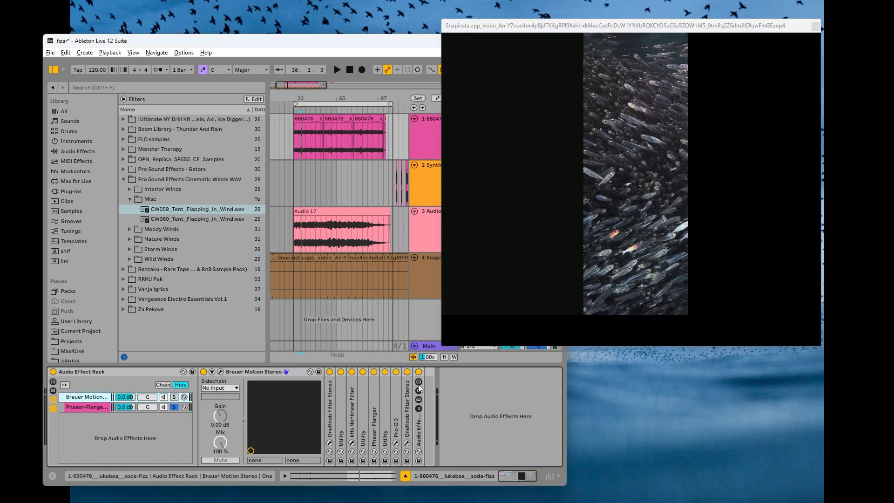
pyautogui.doubleClick(255, 372)
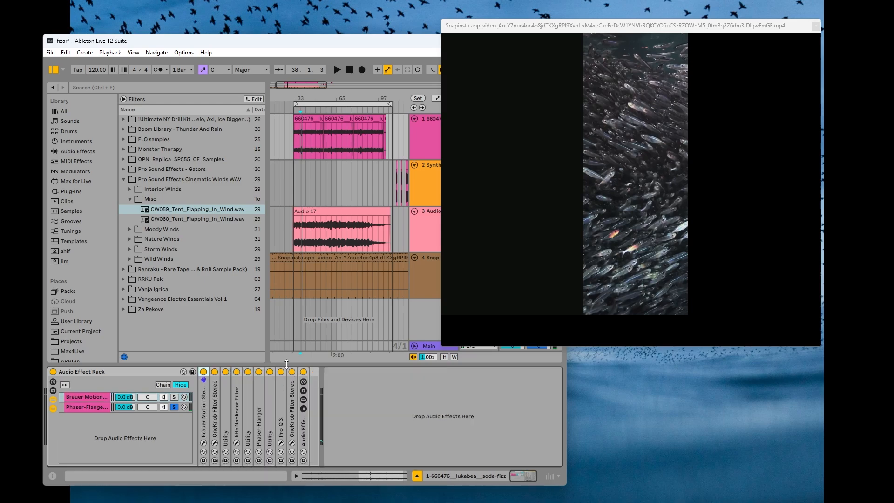
# Bypass the nested Audio Effect Rack ending the Brauer Motion chain and play that chain soloed from bar 37
pyautogui.doubleClick(303, 424)
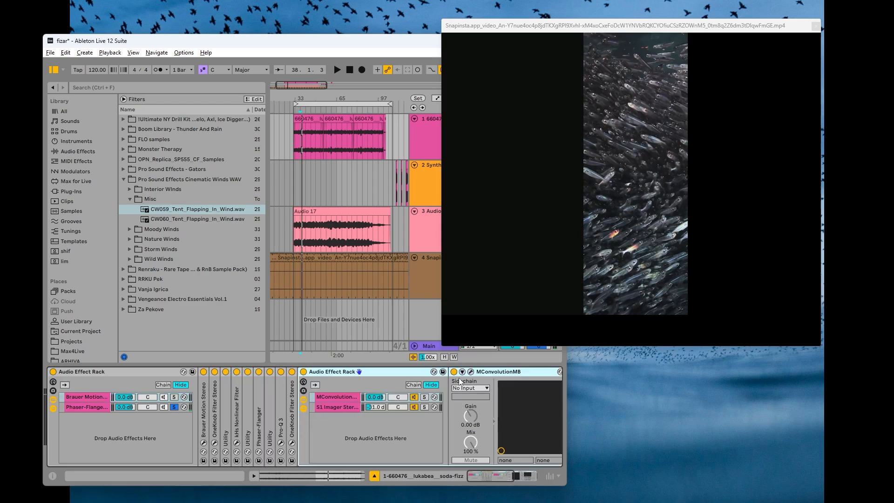
pyautogui.click(303, 372)
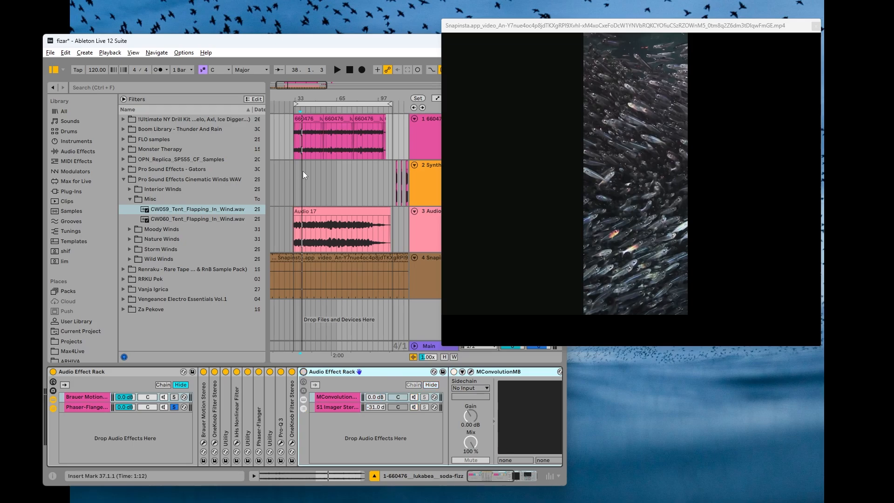
pyautogui.click(300, 144)
pyautogui.press('space')
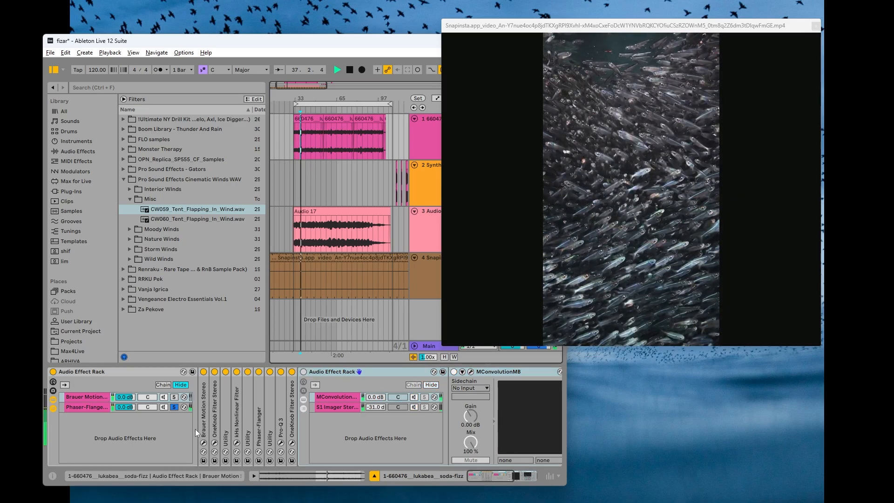
pyautogui.click(174, 397)
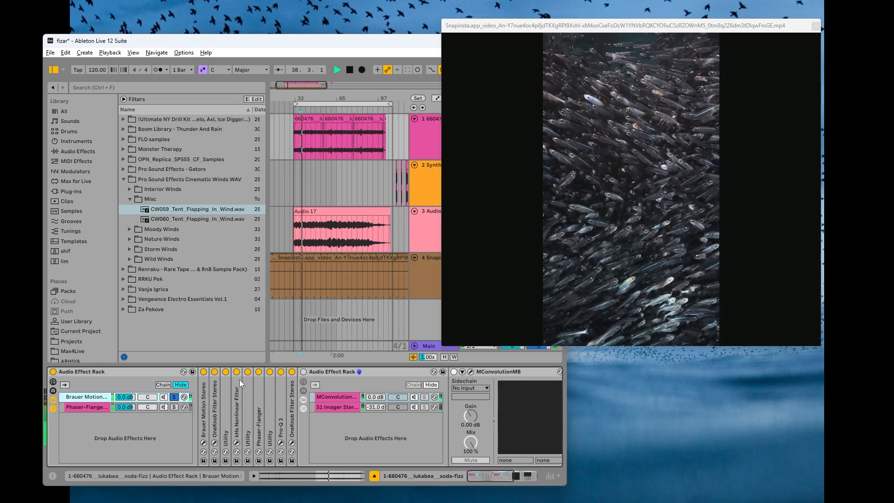
# Compare the chain with its last OneKnob Filter Stereo off and on, and reactivate the nested Audio Effect Rack
pyautogui.doubleClick(293, 382)
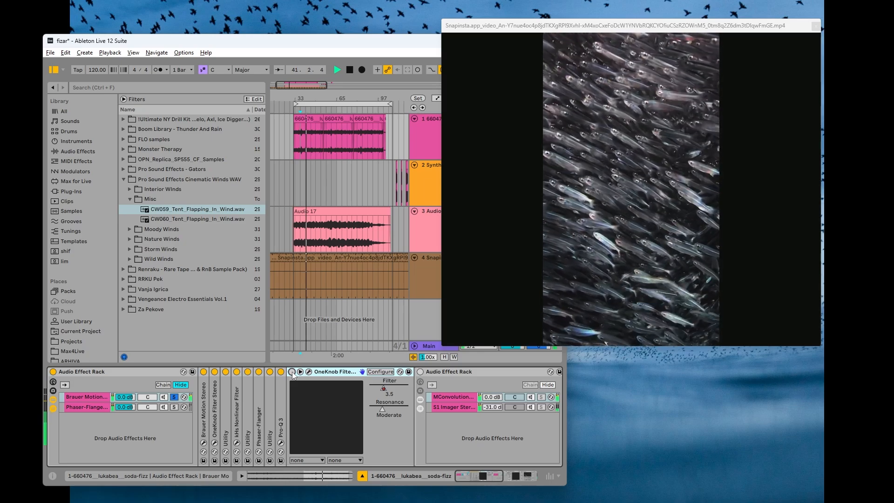
pyautogui.click(292, 372)
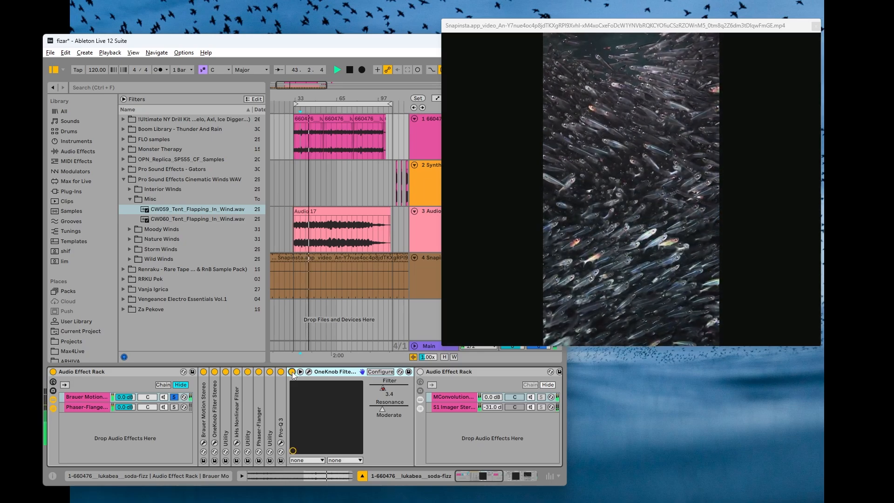
pyautogui.click(421, 372)
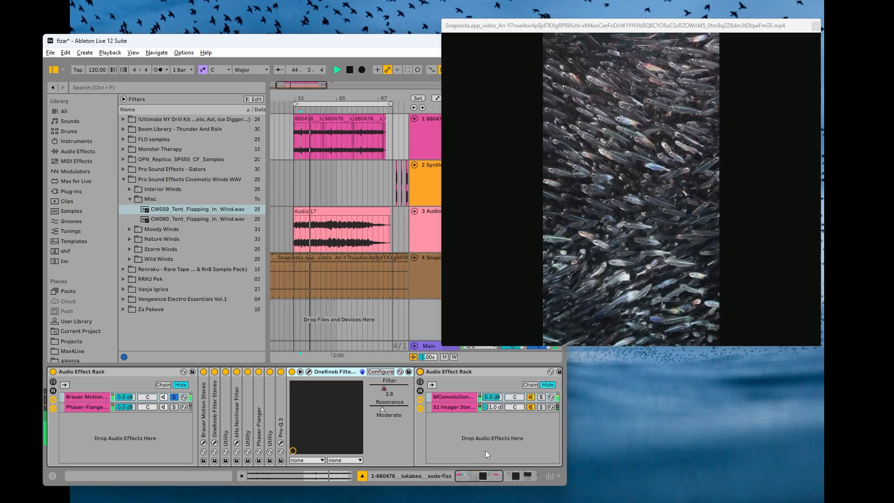
pyautogui.moveTo(492, 468); pyautogui.dragTo(515, 477)
pyautogui.press('space')
# Bypass the Hybrid Reverb in the Phaser-Flanger chain and audition the soda-fizz track from bar 37
pyautogui.click(92, 409)
pyautogui.doubleClick(457, 400)
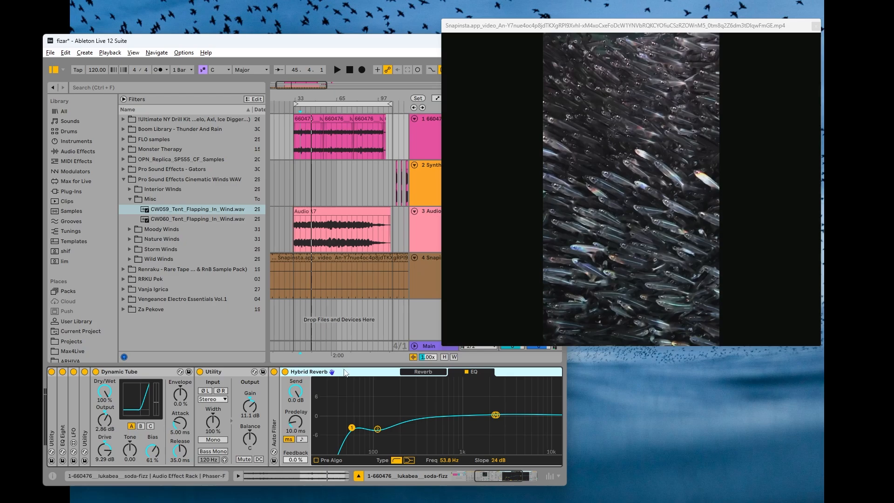
pyautogui.click(285, 372)
pyautogui.press('space')
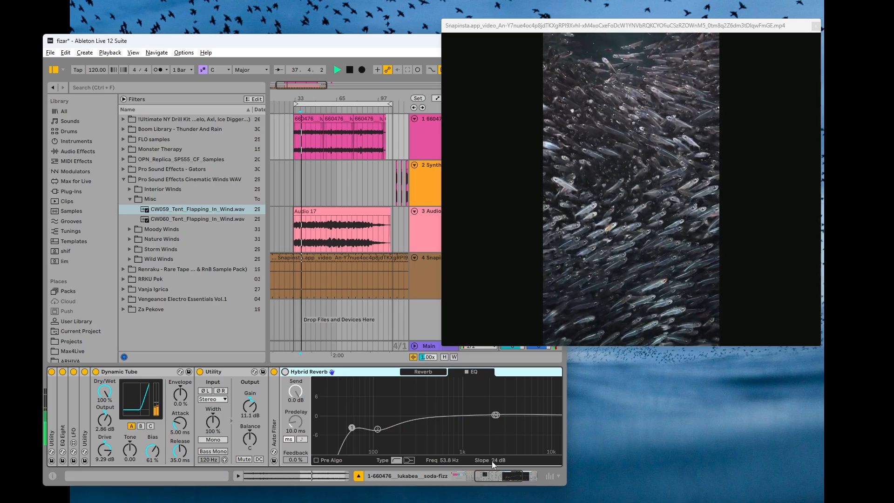
pyautogui.moveTo(503, 474)
pyautogui.mouseDown()
pyautogui.moveTo(524, 478)
pyautogui.moveTo(506, 476)
pyautogui.mouseUp()
pyautogui.press('space')
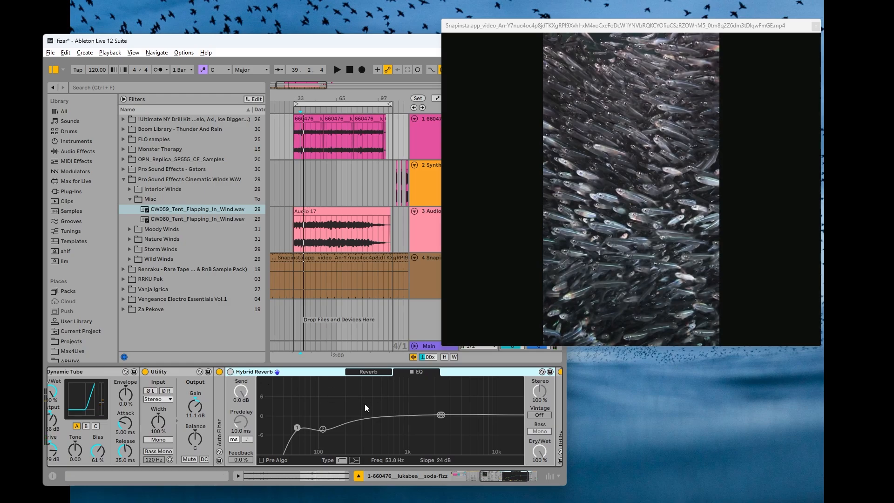
# Place the insert marker at bar 42 on the soda-fizz clip
pyautogui.moveTo(496, 475); pyautogui.dragTo(461, 477)
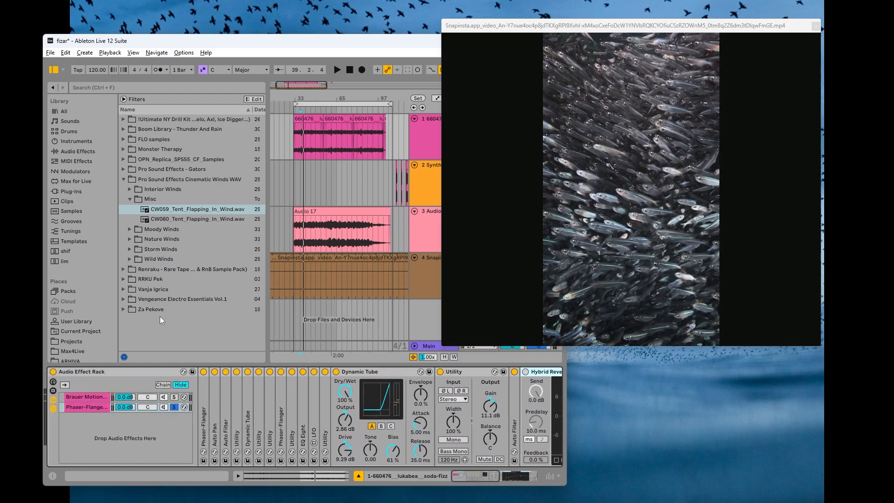
pyautogui.click(303, 145)
pyautogui.scroll(5, 303, 145)
pyautogui.click(322, 145)
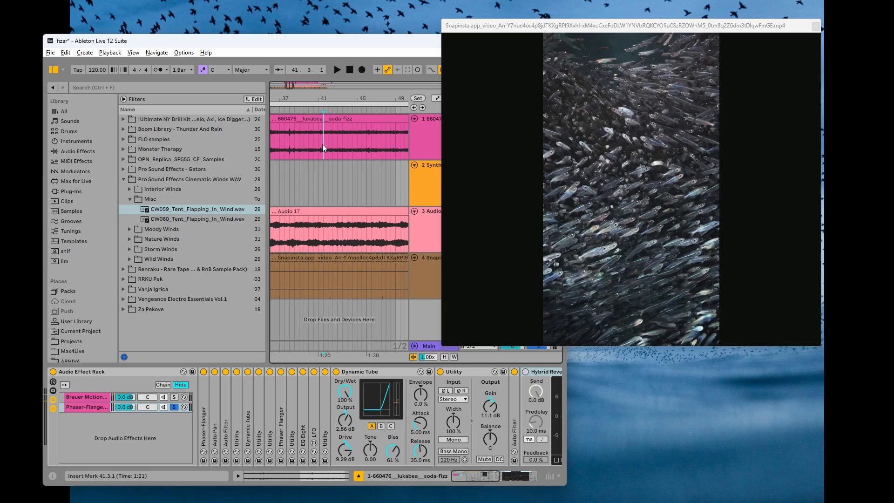
pyautogui.moveTo(342, 139); pyautogui.dragTo(336, 140)
pyautogui.moveTo(328, 139)
pyautogui.mouseDown()
pyautogui.moveTo(319, 144)
pyautogui.moveTo(336, 147)
pyautogui.moveTo(320, 145)
pyautogui.moveTo(339, 149)
pyautogui.mouseUp()
pyautogui.click(328, 151)
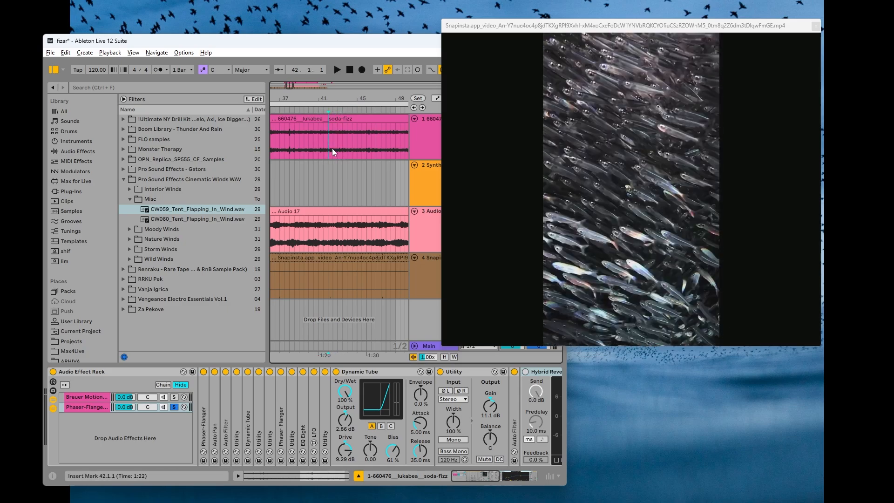
pyautogui.moveTo(330, 100); pyautogui.dragTo(325, 97)
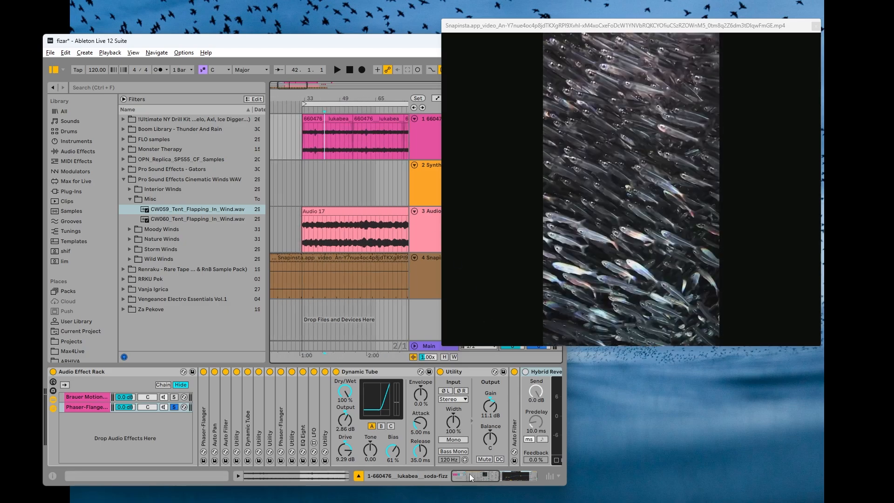
# Reactivate the Hybrid Reverb in the Phaser-Flanger chain
pyautogui.moveTo(470, 474); pyautogui.dragTo(522, 483)
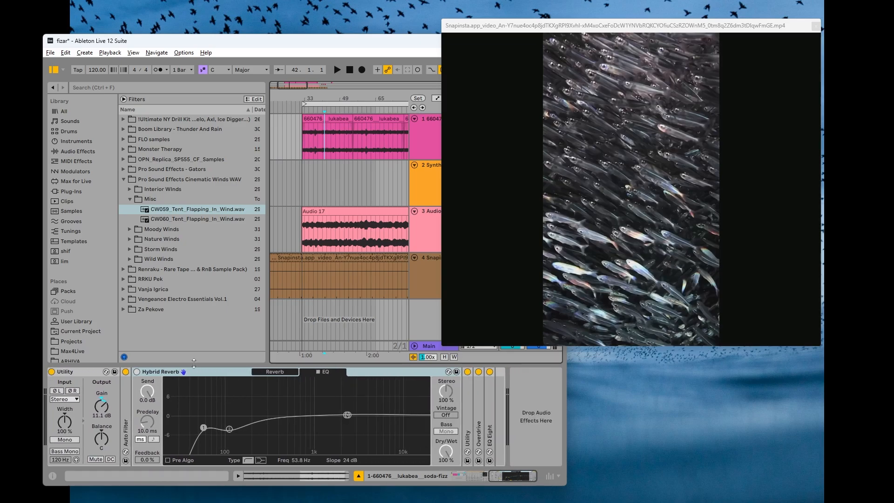
pyautogui.click(136, 372)
pyautogui.moveTo(504, 479); pyautogui.dragTo(466, 478)
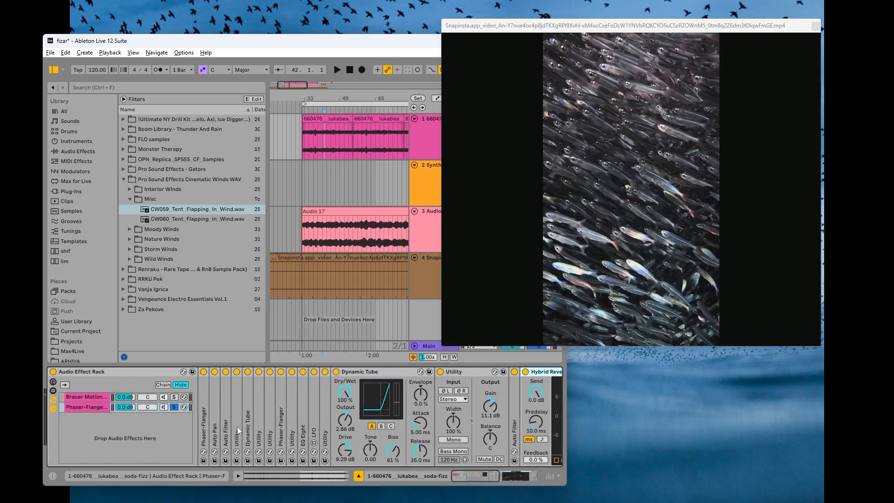
# Bypass every device after Brauer Motion Stereo in the Brauer Motion chain, including the nested Audio Effect Rack
pyautogui.click(91, 400)
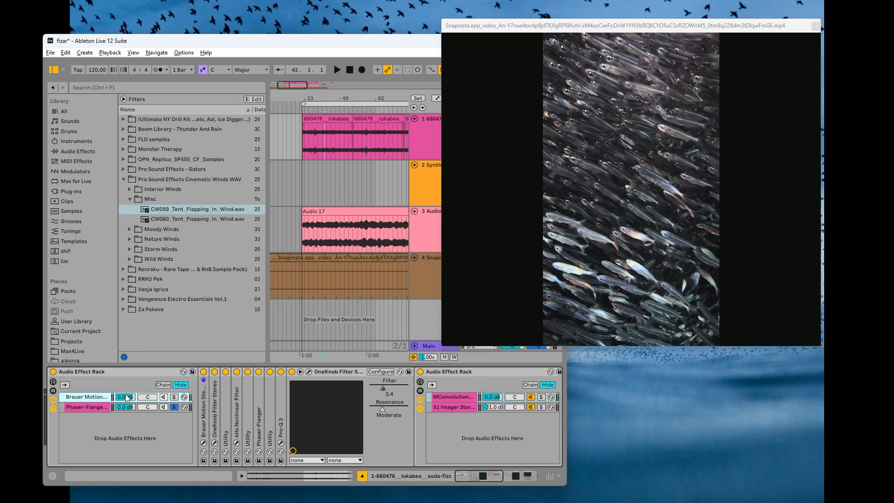
pyautogui.moveTo(487, 474)
pyautogui.mouseDown()
pyautogui.moveTo(517, 483)
pyautogui.moveTo(480, 476)
pyautogui.mouseUp()
pyautogui.click(400, 373)
pyautogui.click(199, 372)
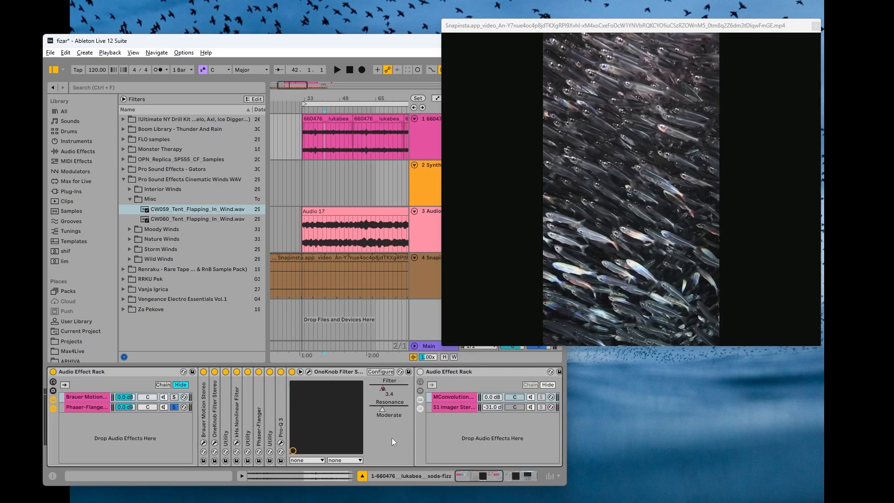
pyautogui.click(293, 372)
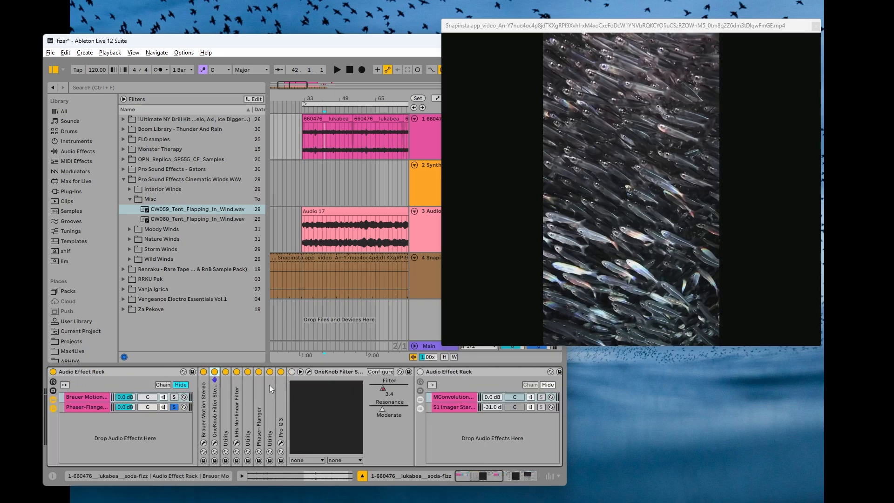
pyautogui.keyDown('shift'); pyautogui.click(281, 386); pyautogui.keyUp('shift')
# Open the Brauer Motion Stereo plug-in window beside the device chain and play the track from bar 42
pyautogui.doubleClick(203, 399)
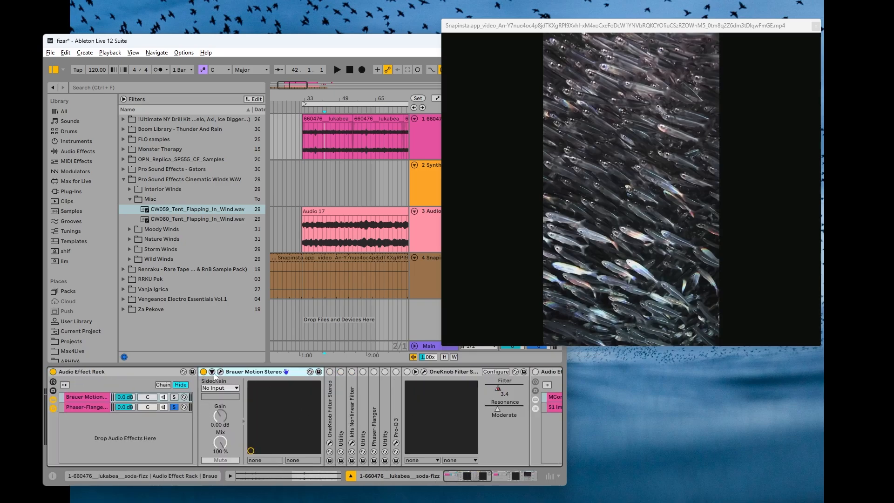
pyautogui.click(220, 372)
pyautogui.press('space')
pyautogui.moveTo(299, 102); pyautogui.dragTo(205, 136)
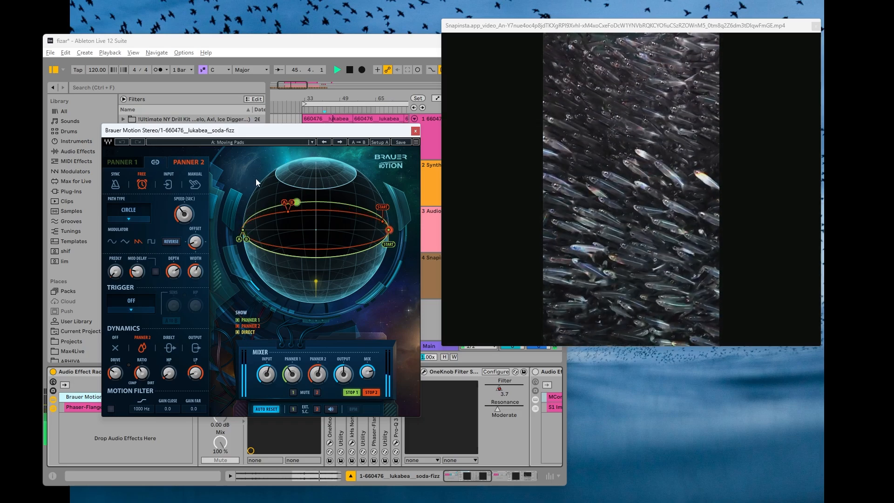
pyautogui.moveTo(257, 132); pyautogui.dragTo(503, 88)
# Expand the Auto Pan device in the Phaser-Flanger chain and stop playback
pyautogui.click(87, 407)
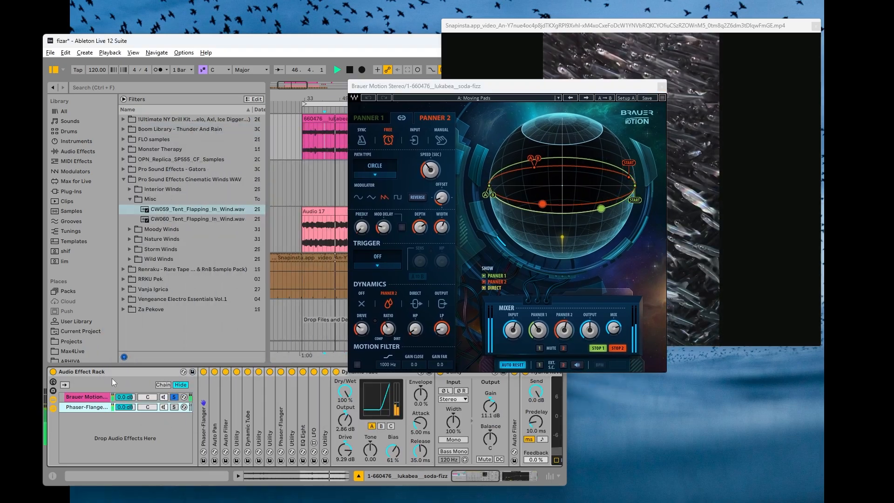
pyautogui.doubleClick(215, 421)
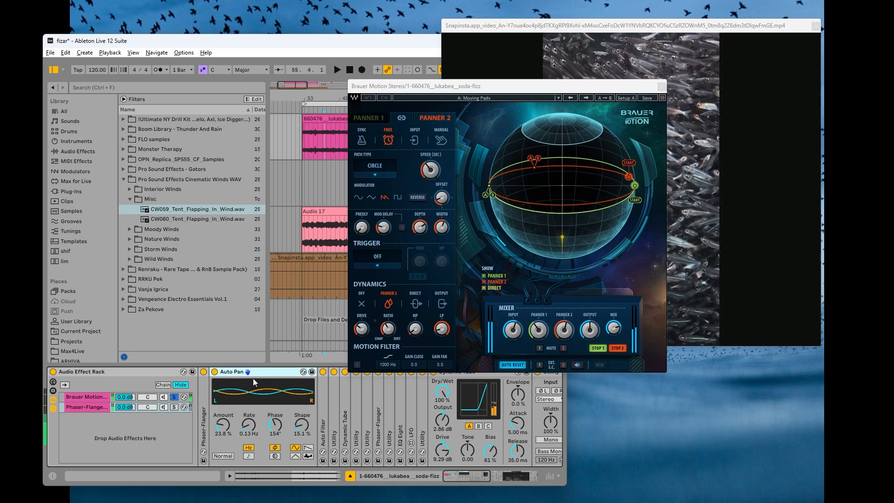
pyautogui.press('space')
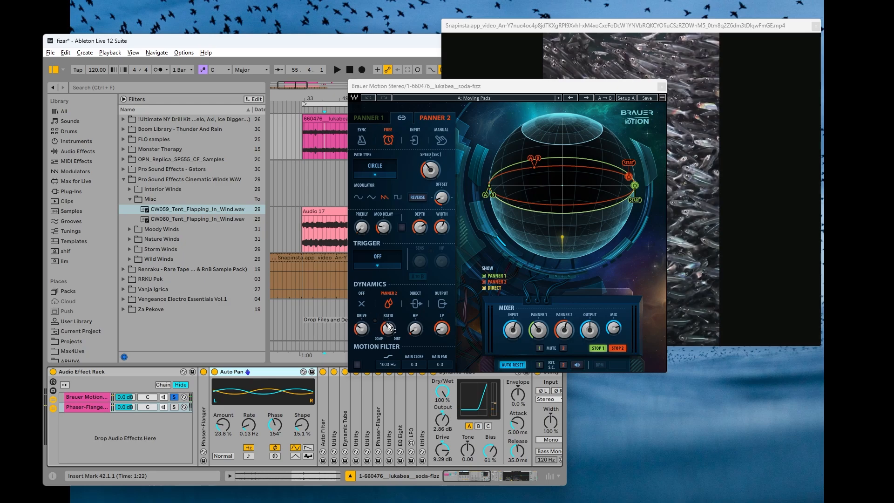
# Review the Panner 1 and Panner 2 settings in Brauer Motion and play briefly from bar 42
pyautogui.click(365, 118)
pyautogui.click(445, 119)
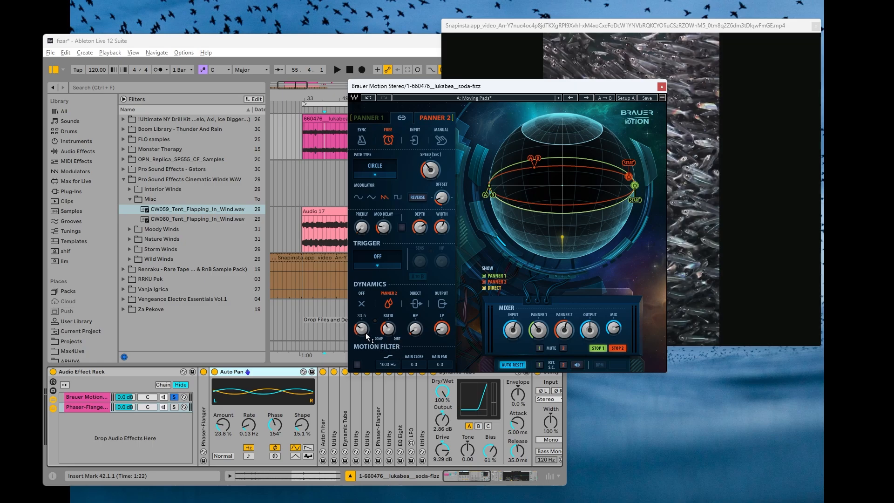
pyautogui.press('space')
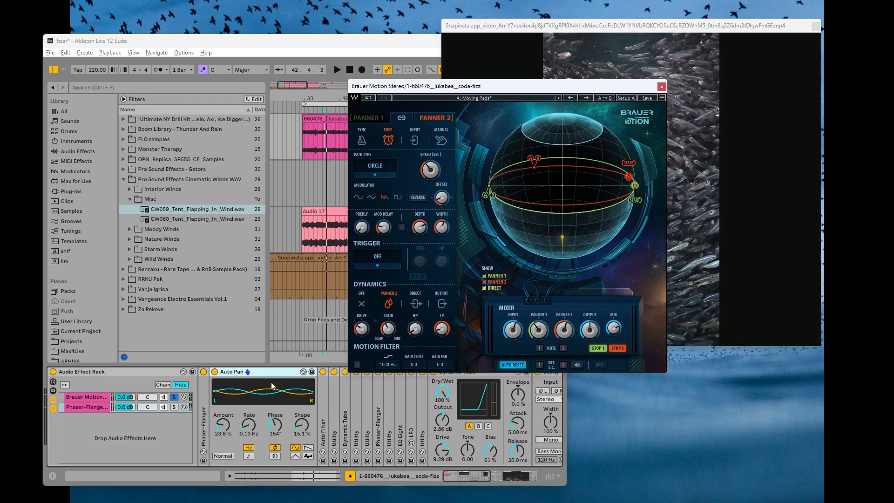
# Solo the Phaser-Flanger chain and move the Brauer Motion plug-in window clear of the device chain
pyautogui.click(102, 398)
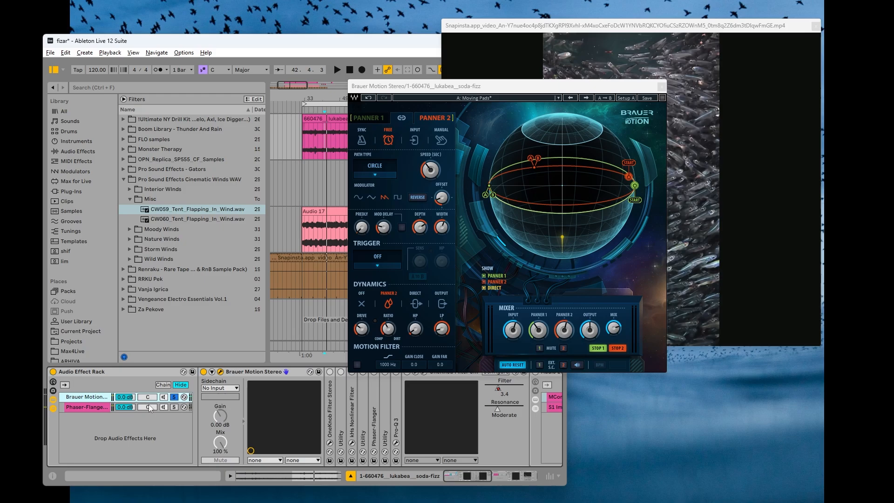
pyautogui.click(149, 405)
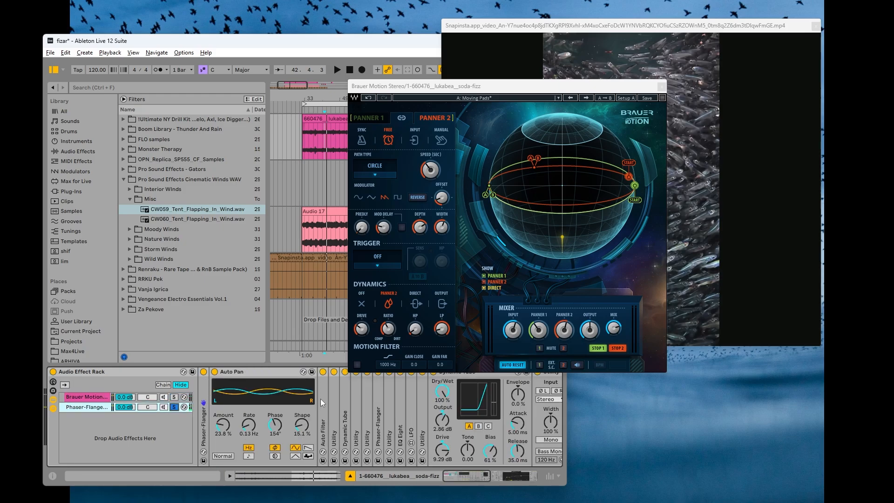
pyautogui.hotkey('ctrl', 'a')
pyautogui.moveTo(469, 88); pyautogui.dragTo(465, 44)
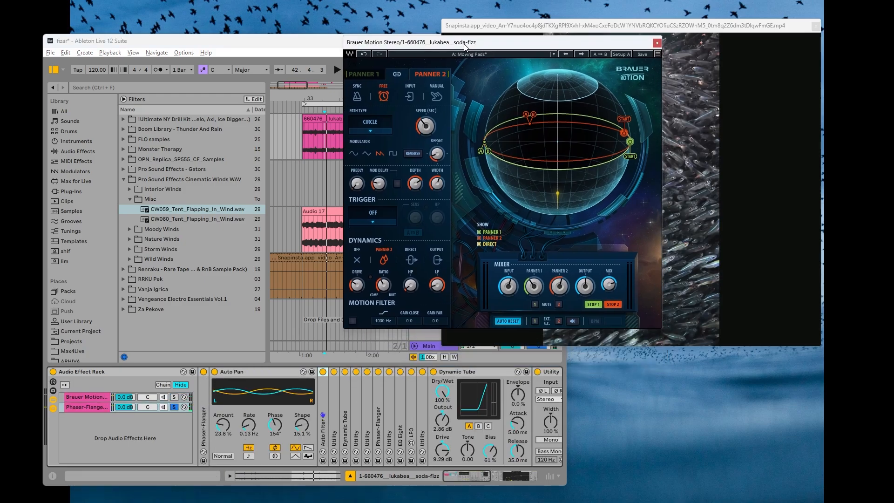
# Group the Phaser-Flanger chain's devices from the Utility after the first Auto Filter onward, including Hybrid Reverb, into an Audio Effect Rack
pyautogui.moveTo(464, 476); pyautogui.dragTo(479, 473)
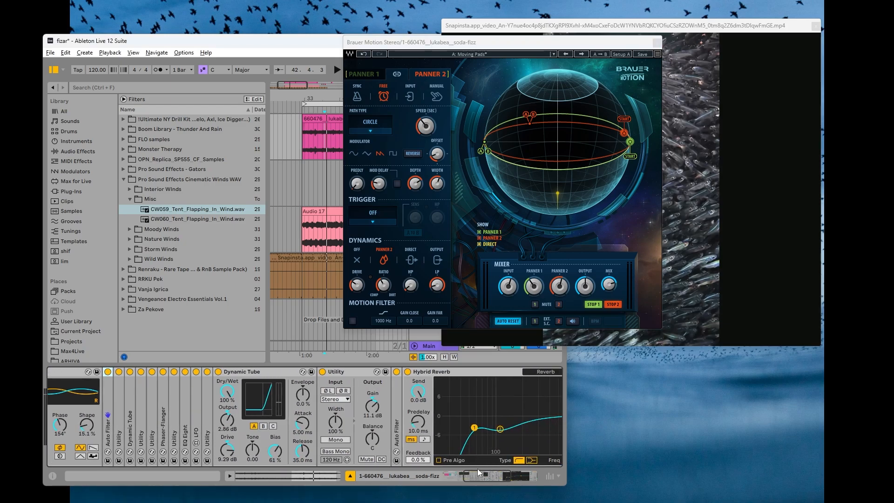
pyautogui.click(117, 409)
pyautogui.keyDown('shift'); pyautogui.click(437, 373); pyautogui.keyUp('shift')
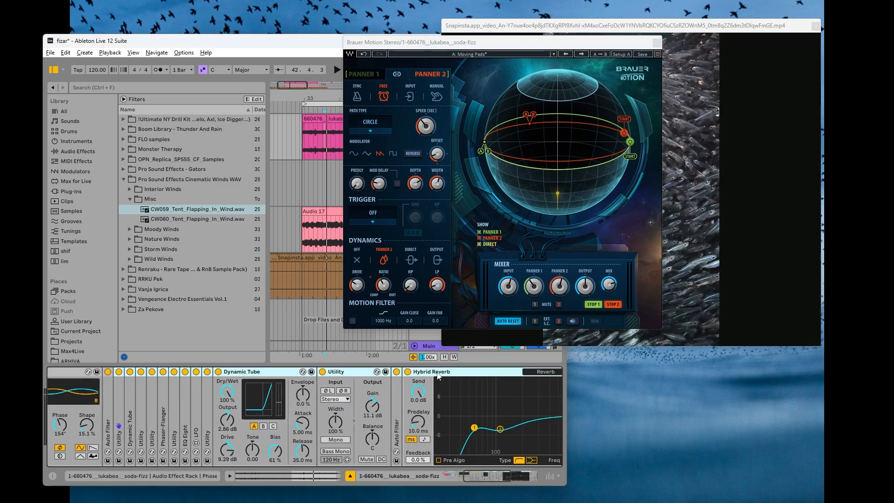
pyautogui.hotkey('ctrl', 'g')
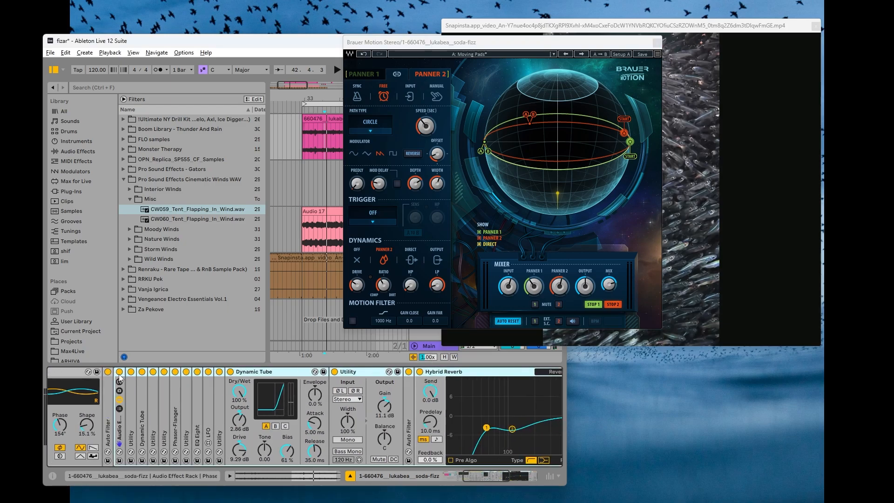
# Undo the device grouping and deactivate the Phaser-Flanger chain's devices from the Utility after the first Auto Filter through Hybrid Reverb
pyautogui.hotkey('ctrl', 'z')
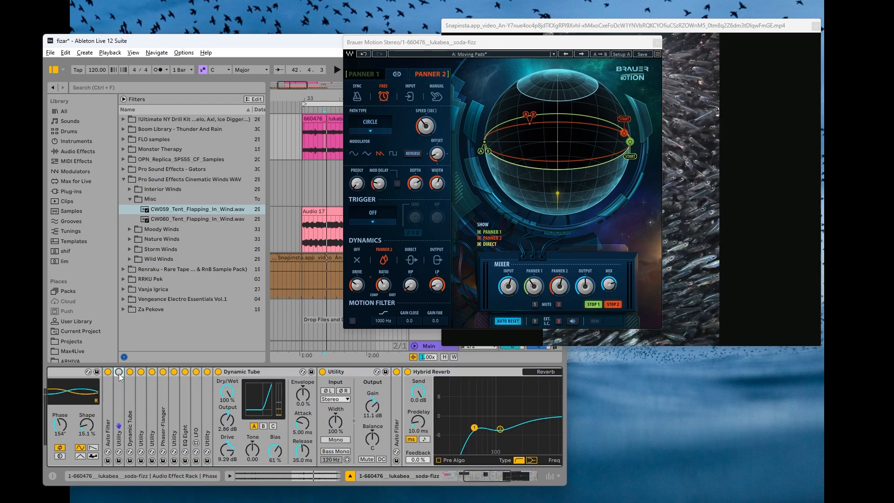
pyautogui.click(431, 373)
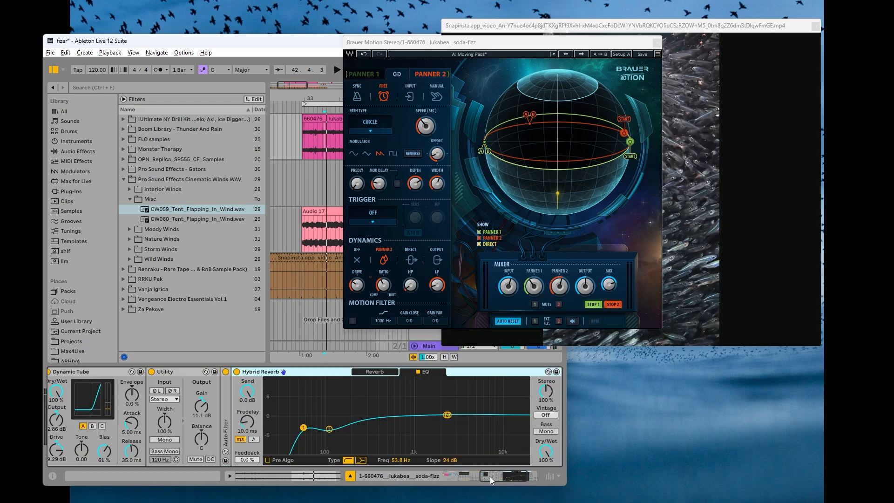
pyautogui.moveTo(490, 477); pyautogui.dragTo(450, 476)
pyautogui.keyDown('shift'); pyautogui.click(345, 377); pyautogui.keyUp('shift')
pyautogui.click(345, 372)
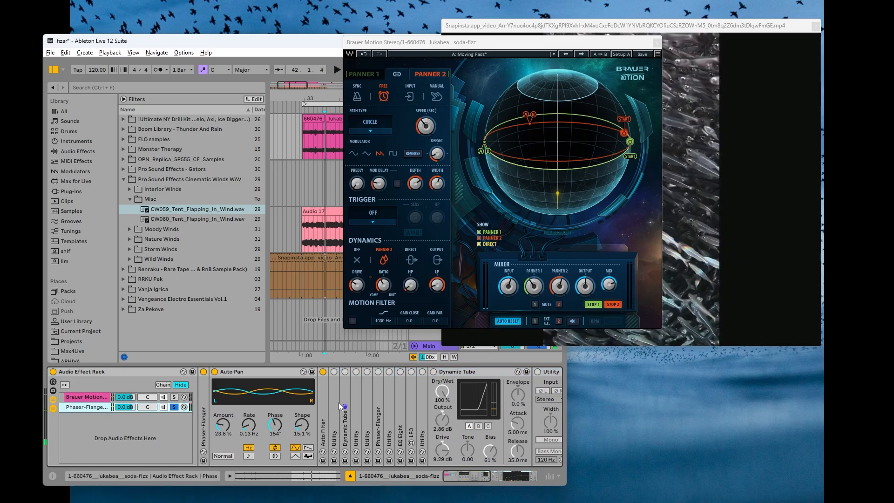
# Expand the first Auto Filter and the Utility after it, and deactivate the Auto Filter
pyautogui.doubleClick(334, 417)
pyautogui.doubleClick(324, 410)
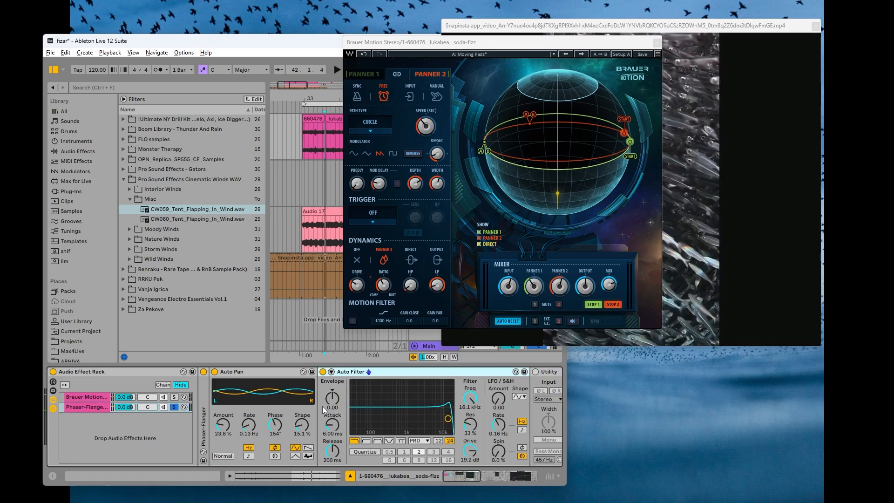
pyautogui.click(323, 372)
# Insert a new Utility from the Audio Effects between Auto Pan and the first Auto Filter in the Phaser-Flanger chain
pyautogui.click(314, 241)
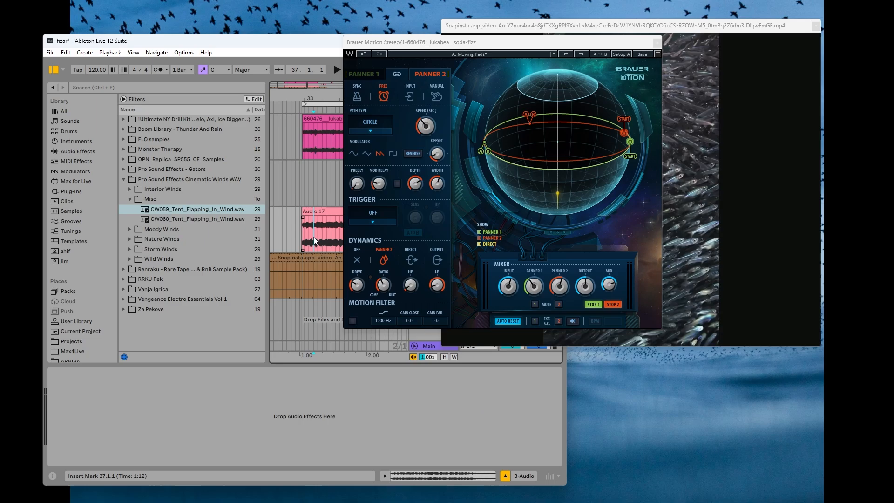
pyautogui.click(77, 151)
pyautogui.scroll(-15, 180, 335)
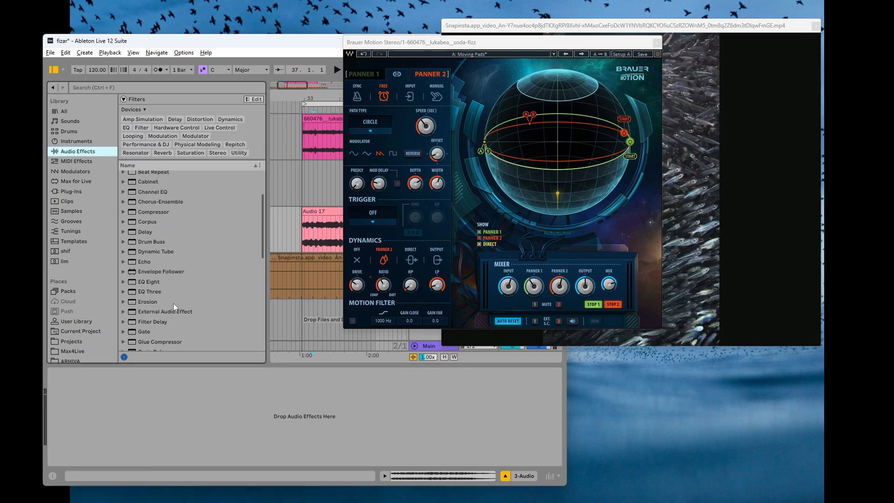
pyautogui.click(300, 136)
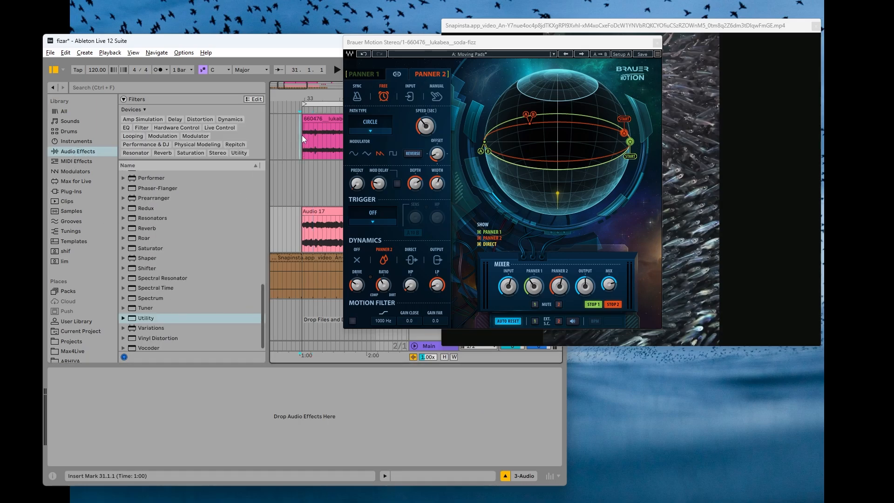
pyautogui.moveTo(151, 320)
pyautogui.mouseDown()
pyautogui.moveTo(326, 434)
pyautogui.moveTo(337, 430)
pyautogui.mouseUp()
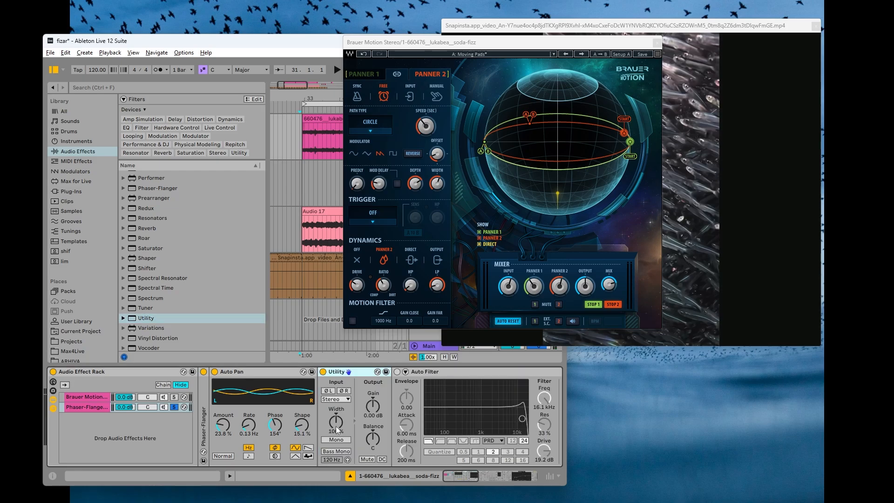
# Set the new Utility's gain to -9.84 dB and play the soda-fizz track from bar 33
pyautogui.click(309, 161)
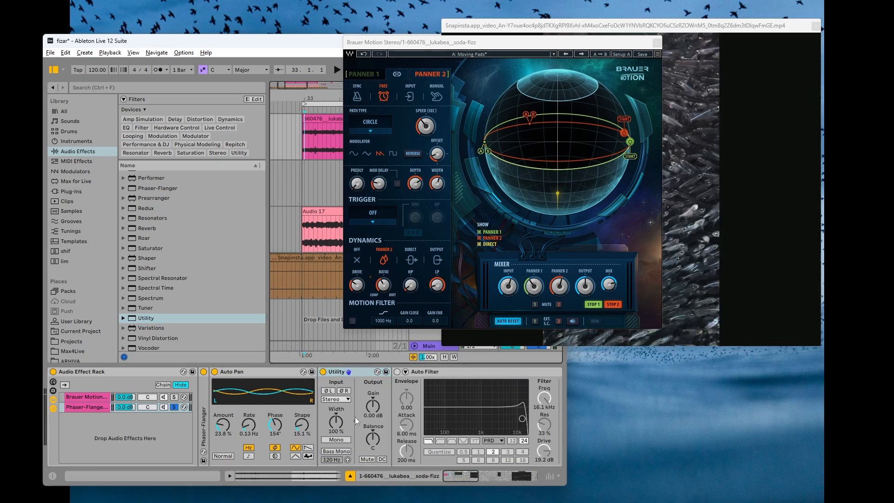
pyautogui.moveTo(372, 413); pyautogui.dragTo(372, 426)
pyautogui.press('space')
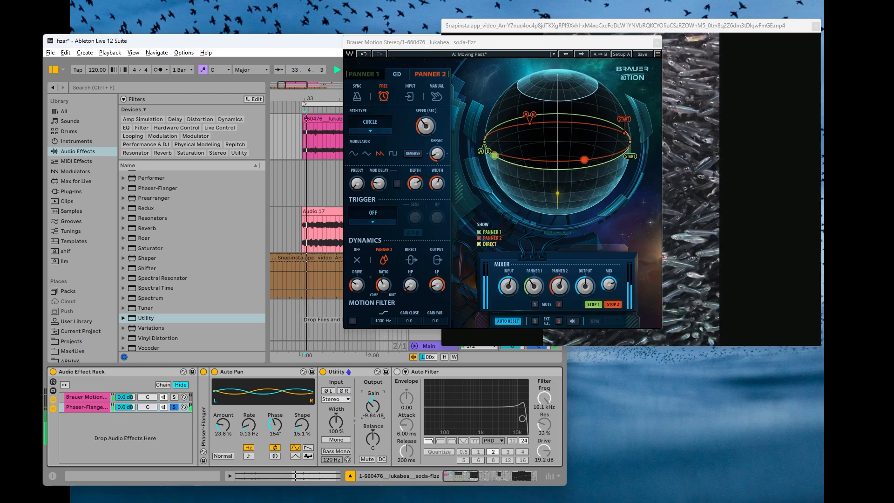
# Compare the Brauer Motion and Phaser-Flanger chains by soloing them alternately during playback, with the Phaser-Flanger device expanded
pyautogui.click(174, 398)
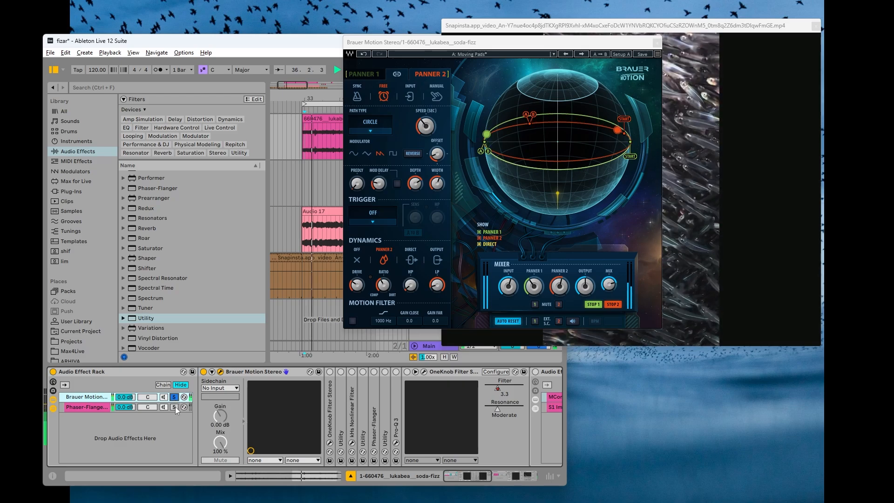
pyautogui.click(176, 410)
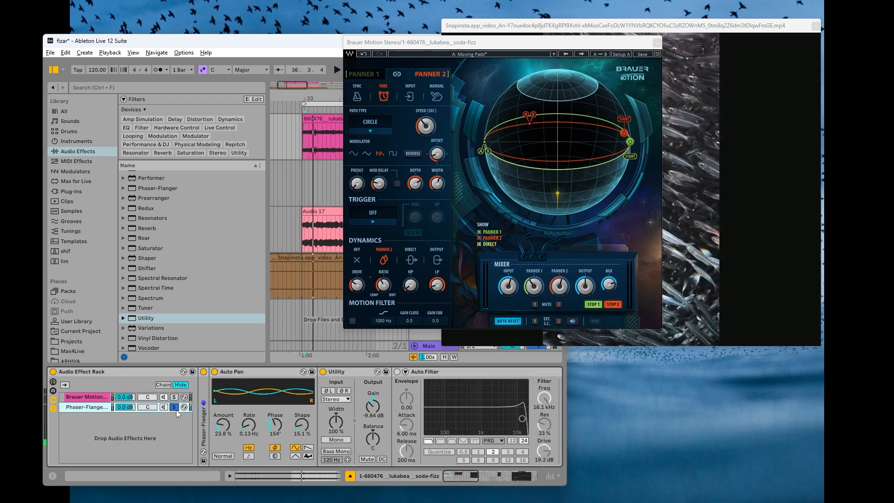
pyautogui.press('space')
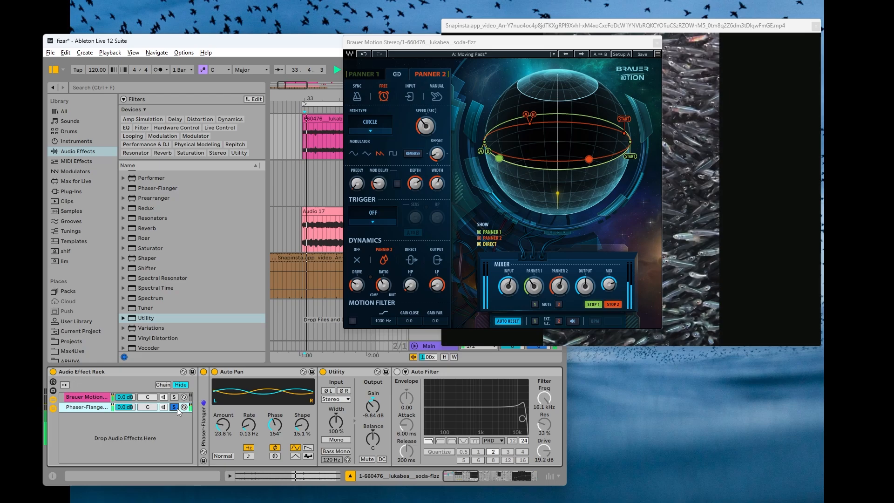
pyautogui.doubleClick(203, 418)
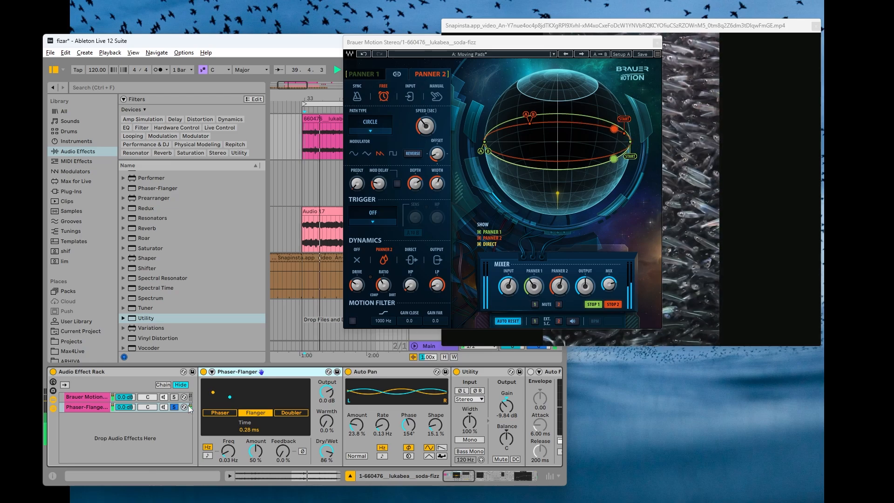
pyautogui.click(174, 408)
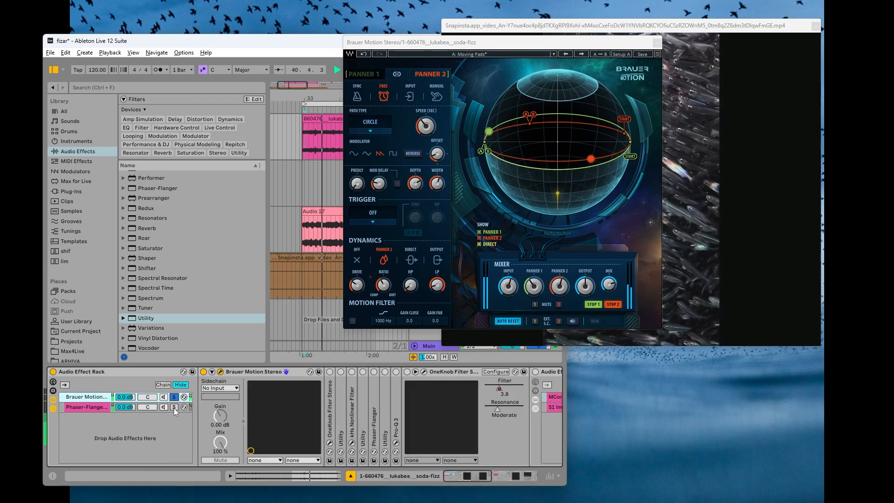
pyautogui.click(174, 408)
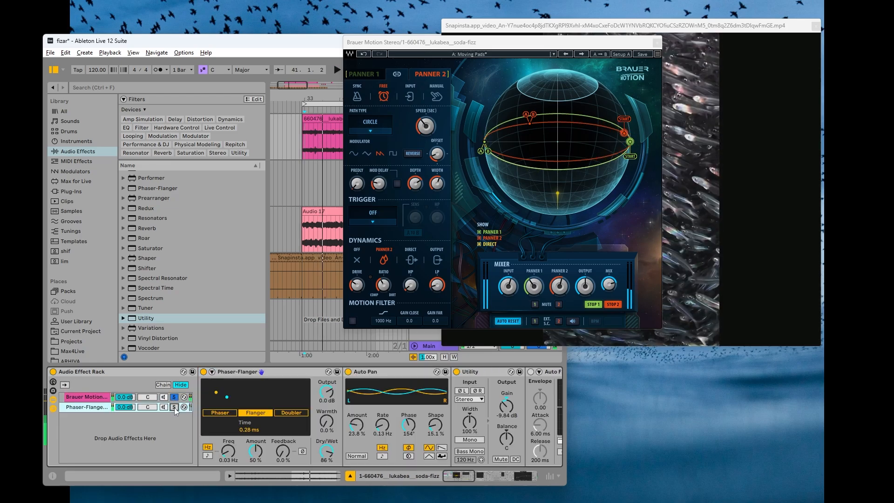
# Collapse the Phaser-Flanger and Auto Pan devices, and reactivate the first Auto Filter and the Utility after it
pyautogui.doubleClick(245, 372)
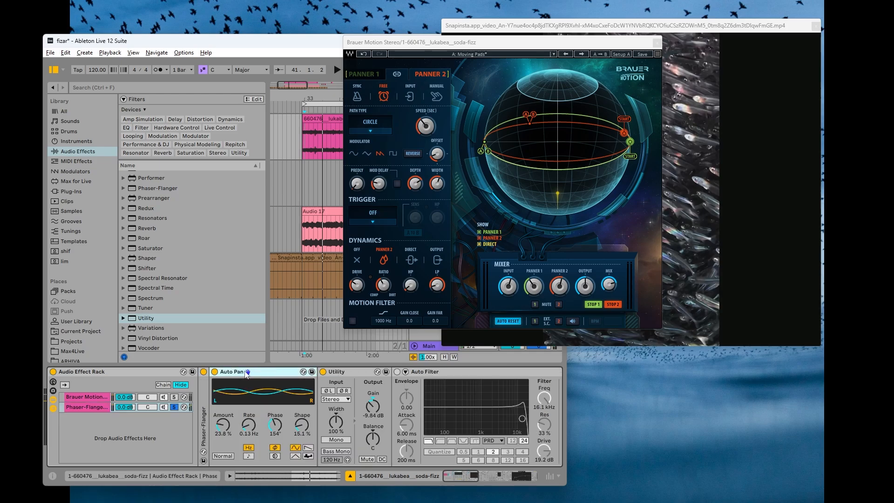
pyautogui.doubleClick(246, 373)
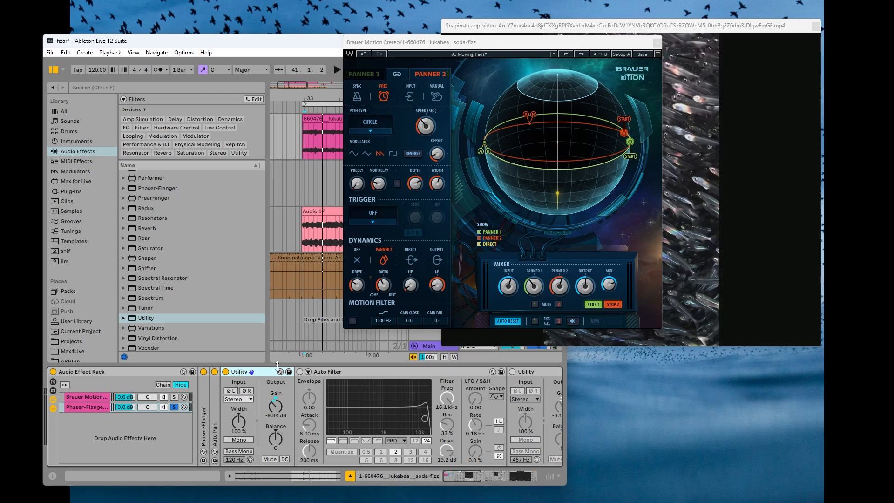
pyautogui.click(300, 372)
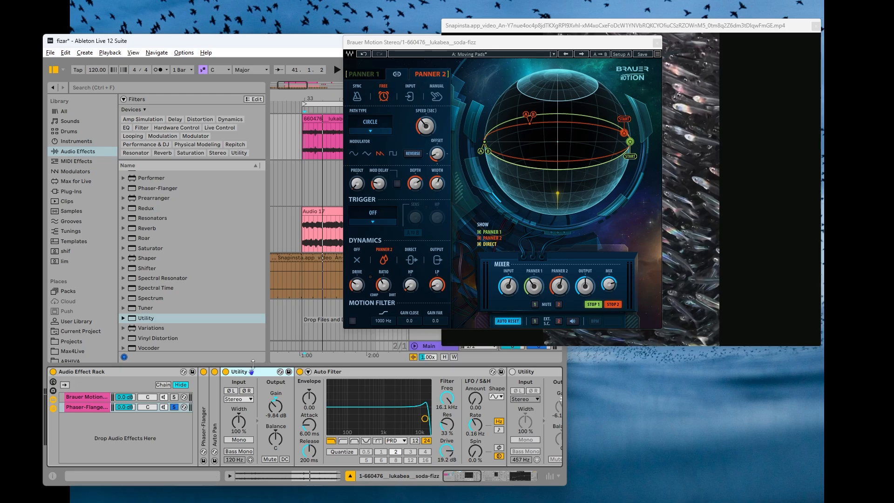
pyautogui.click(470, 479)
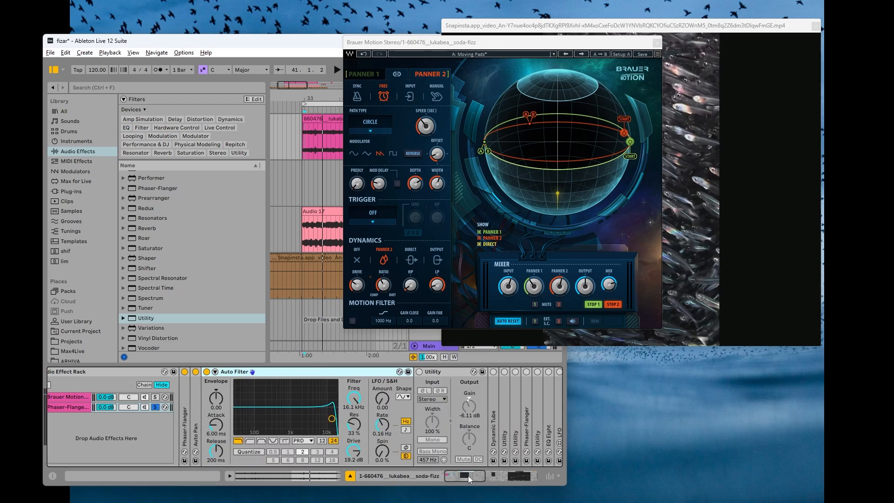
pyautogui.moveTo(470, 479); pyautogui.dragTo(471, 479)
pyautogui.click(400, 372)
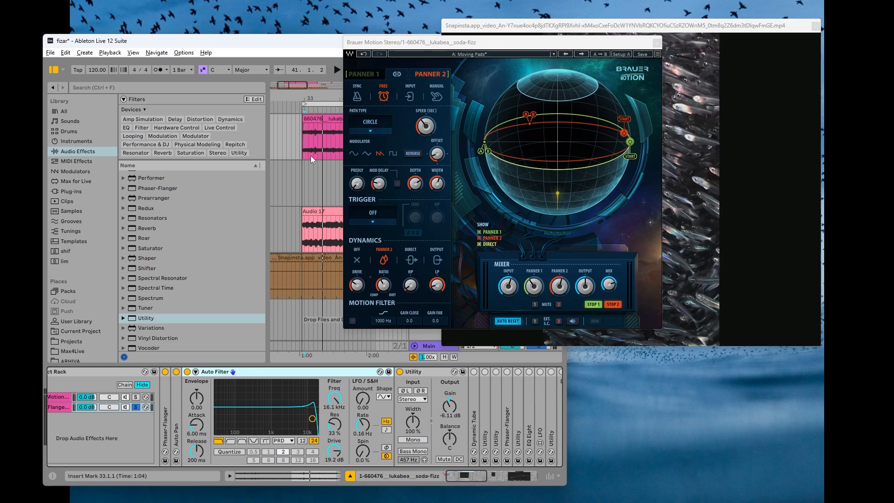
# Solo the Brauer Motion chain, and activate and expand its first OneKnob Filter Stereo device
pyautogui.moveTo(385, 44); pyautogui.dragTo(355, 51)
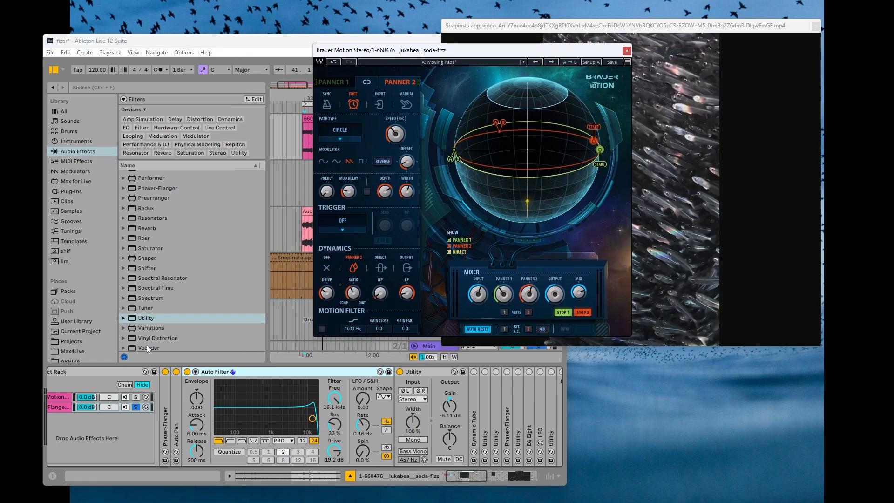
pyautogui.click(136, 397)
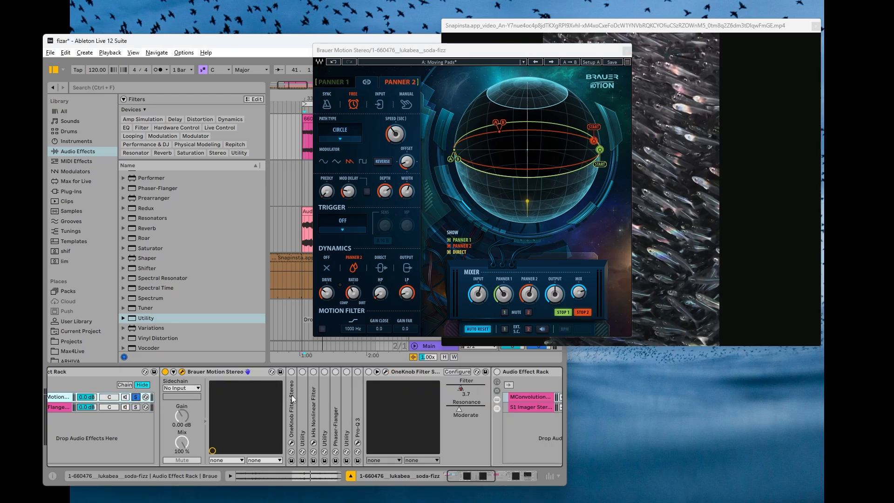
pyautogui.doubleClick(291, 395)
pyautogui.moveTo(352, 51); pyautogui.dragTo(412, 47)
# Play from bar 33 with OneKnob Filter's plug-in window open, and place that window clear of the Brauer Motion window
pyautogui.press('space')
pyautogui.click(309, 372)
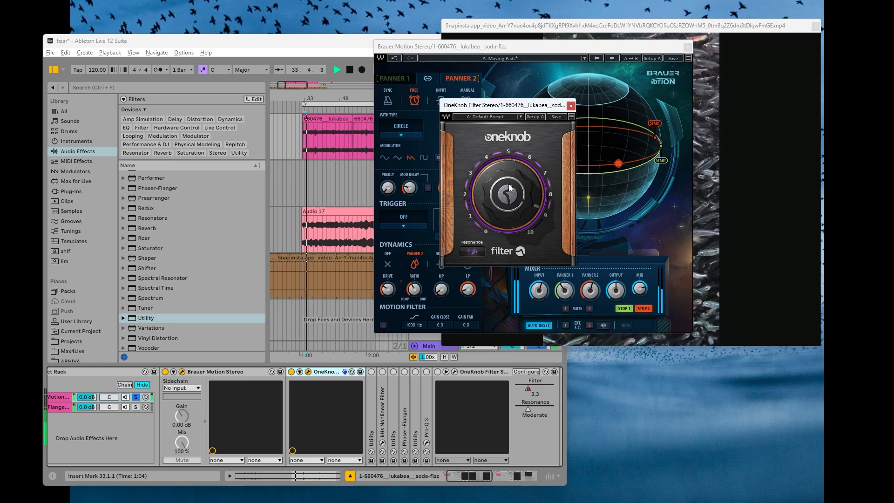
pyautogui.press('space')
pyautogui.moveTo(513, 106); pyautogui.dragTo(241, 134)
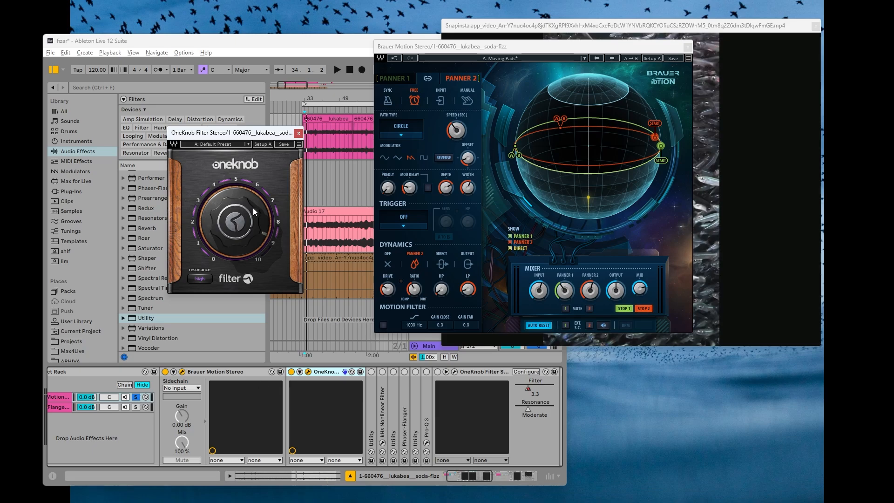
# Expand and activate the Utility after OneKnob Filter and play from bar 37
pyautogui.doubleClick(372, 393)
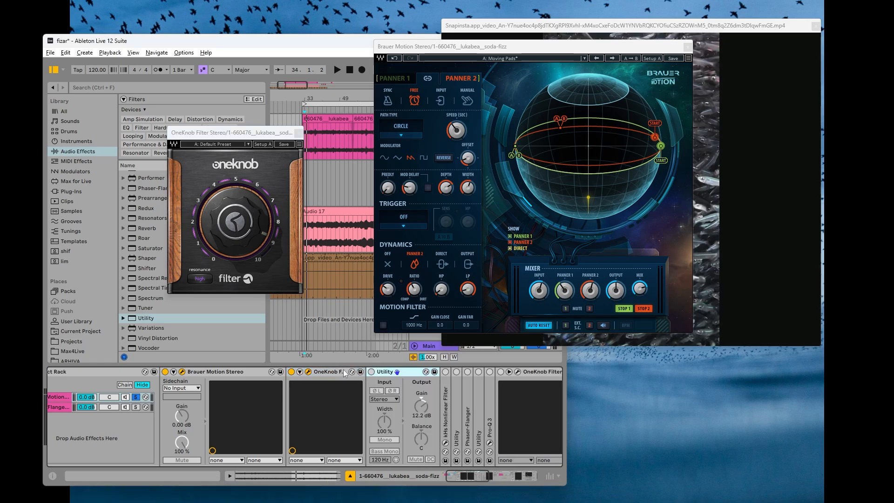
pyautogui.click(371, 371)
pyautogui.click(311, 143)
pyautogui.press('space')
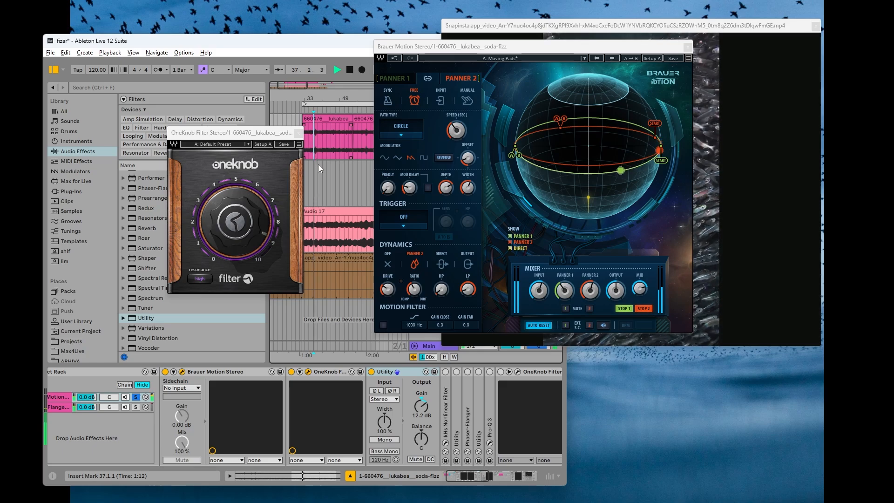
# Compare the sound with Utility and OneKnob Filter bypassed and active, and stop playback
pyautogui.click(320, 390)
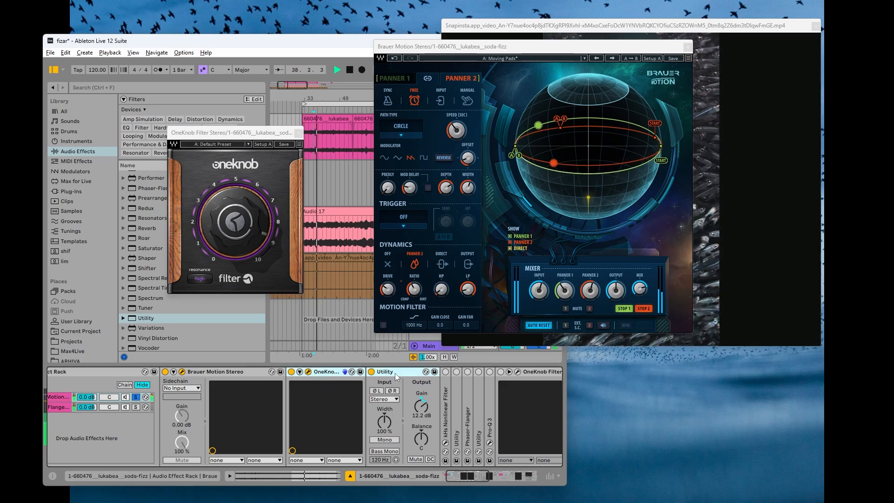
pyautogui.click(371, 371)
pyautogui.click(291, 372)
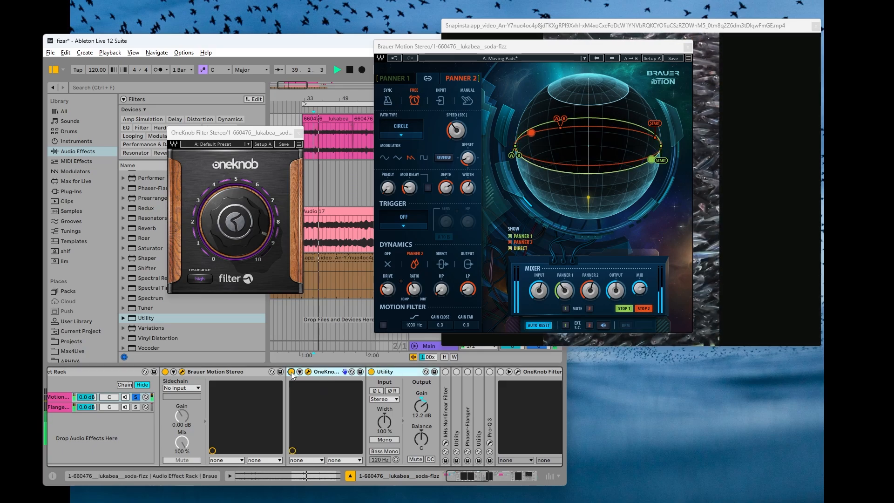
pyautogui.press('space')
pyautogui.click(291, 372)
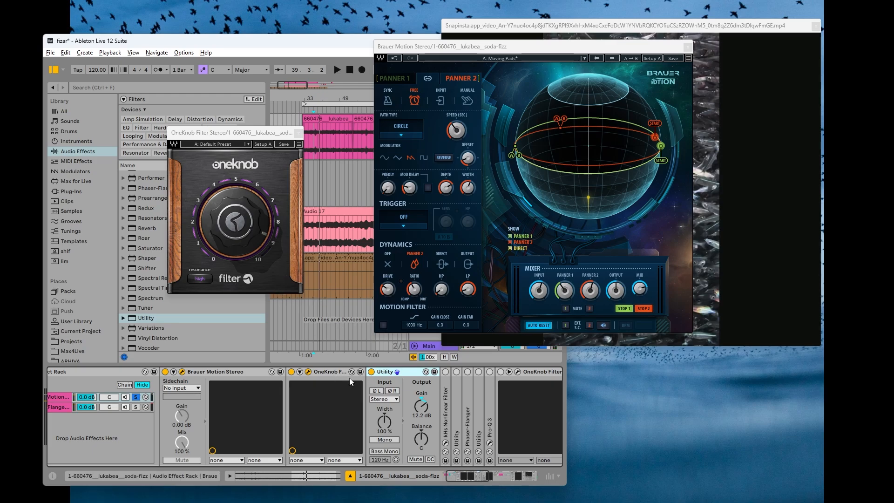
# Solo the Phaser-Flanger chain, play it from bar 37 and switch to the Session View mixer
pyautogui.click(135, 407)
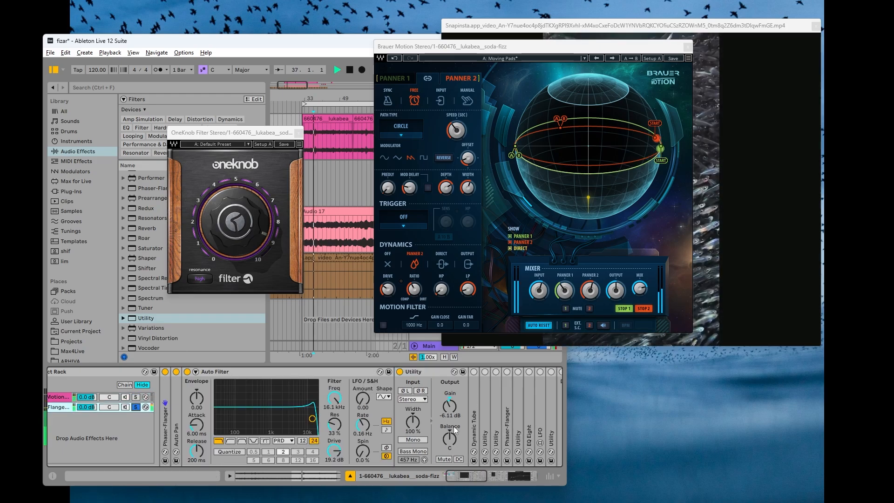
pyautogui.press('Tab')
pyautogui.press('space')
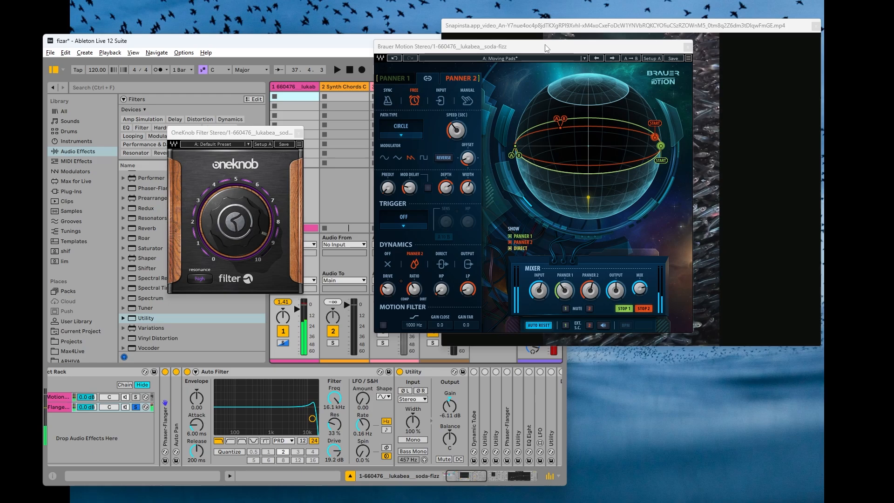
# Move the Brauer Motion and fish video windows clear of the mixer, and solo the Brauer Motion chain with playback stopped
pyautogui.moveTo(526, 47); pyautogui.dragTo(761, 22)
pyautogui.moveTo(504, 24); pyautogui.dragTo(674, 39)
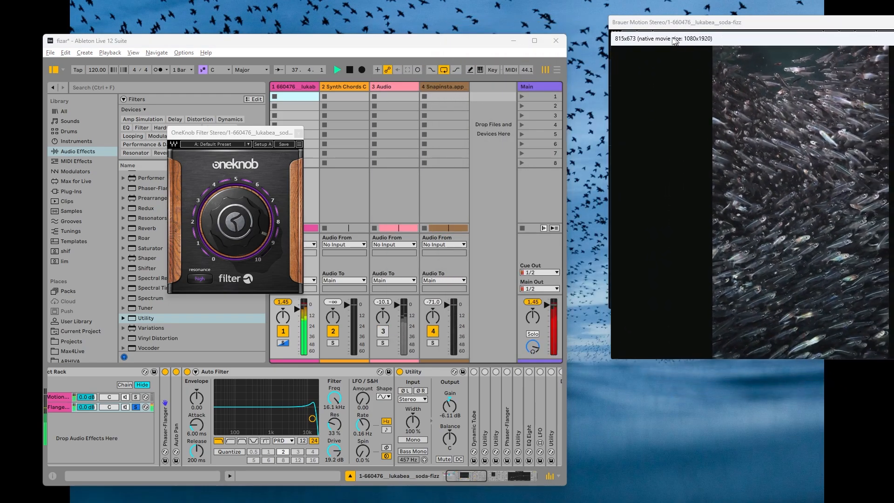
pyautogui.press('space')
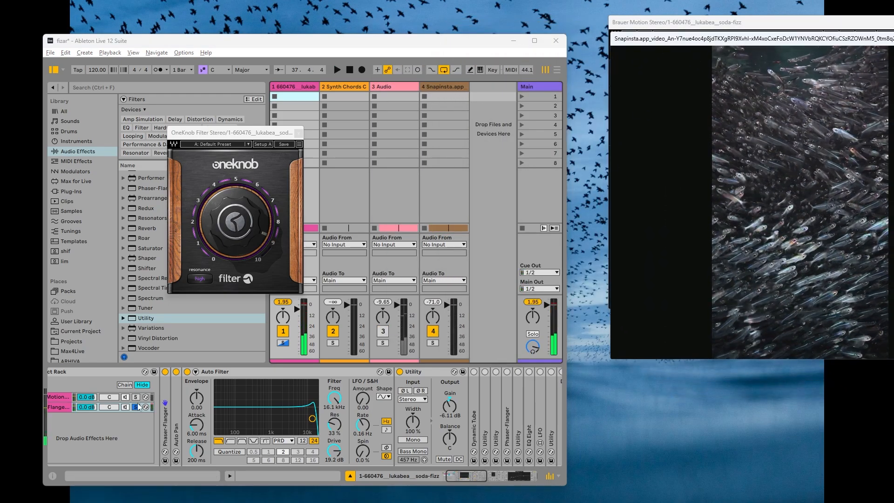
pyautogui.click(63, 399)
pyautogui.click(136, 397)
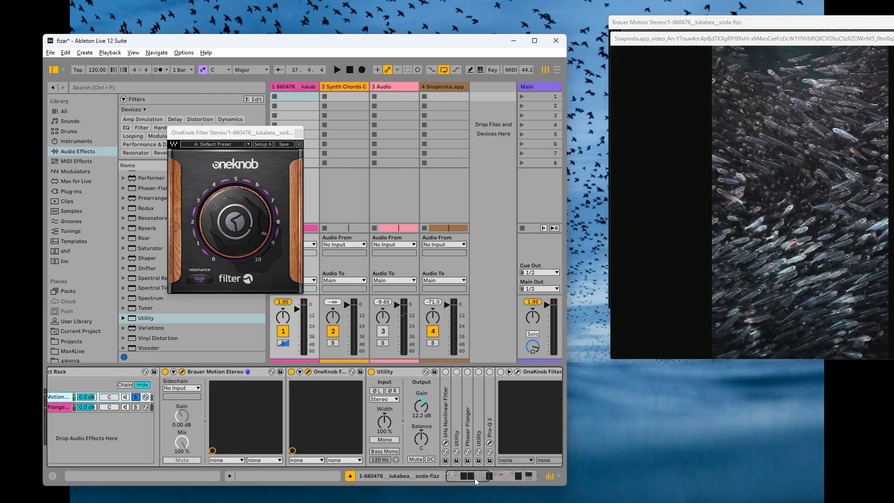
# Expand kHs Nonlinear Filter, open its window in place of the OneKnob Filter window, play the filtered sound, and stop playback
pyautogui.moveTo(474, 478); pyautogui.dragTo(482, 477)
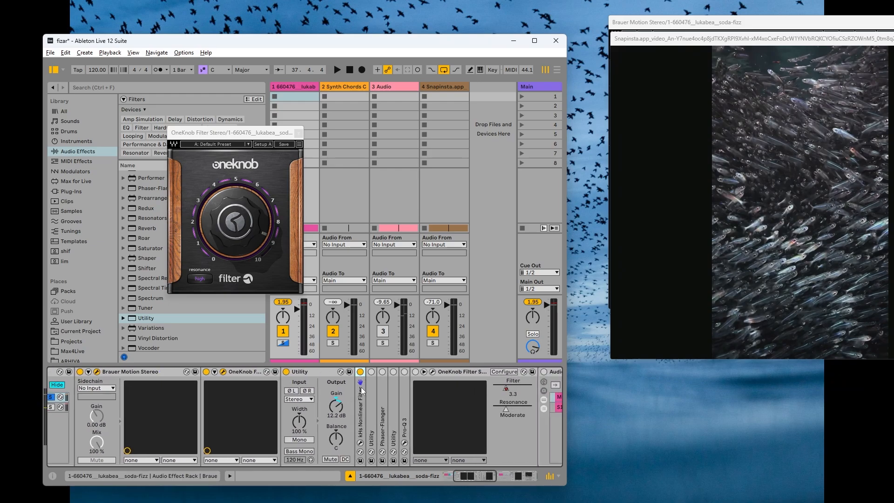
pyautogui.doubleClick(362, 392)
pyautogui.click(376, 371)
pyautogui.moveTo(239, 133); pyautogui.dragTo(344, 130)
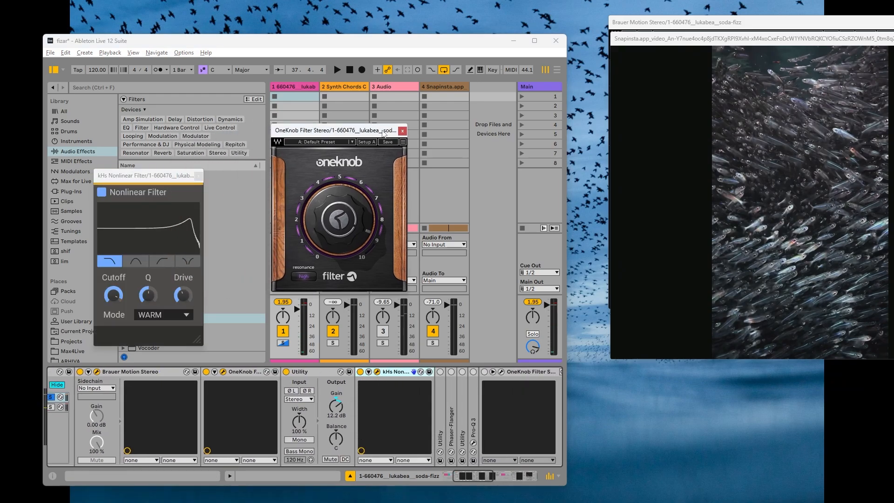
pyautogui.click(402, 131)
pyautogui.press('space')
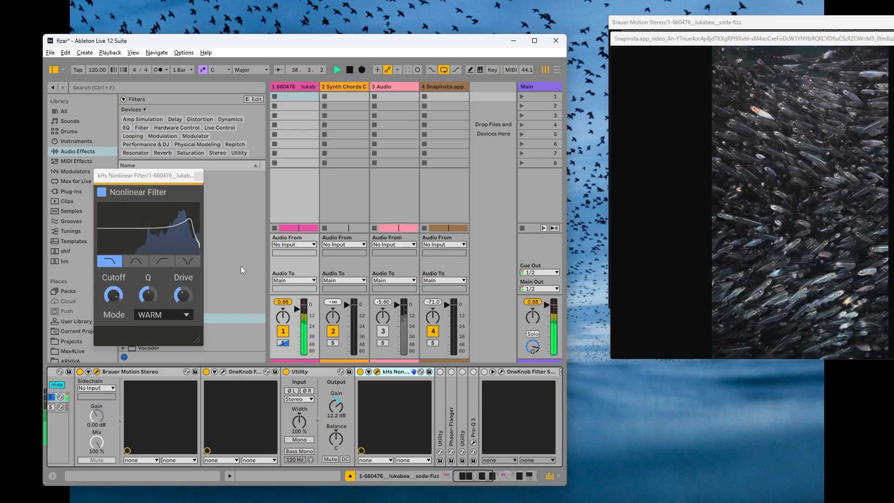
pyautogui.press('space')
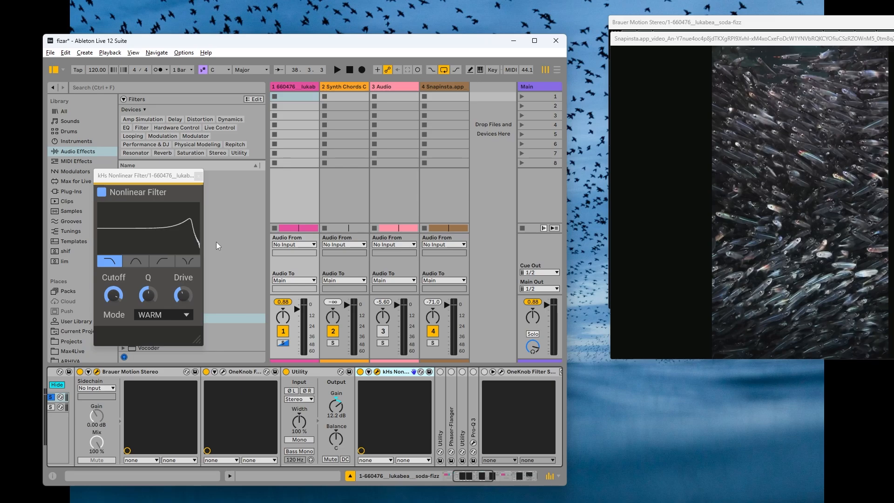
pyautogui.moveTo(149, 178); pyautogui.dragTo(352, 139)
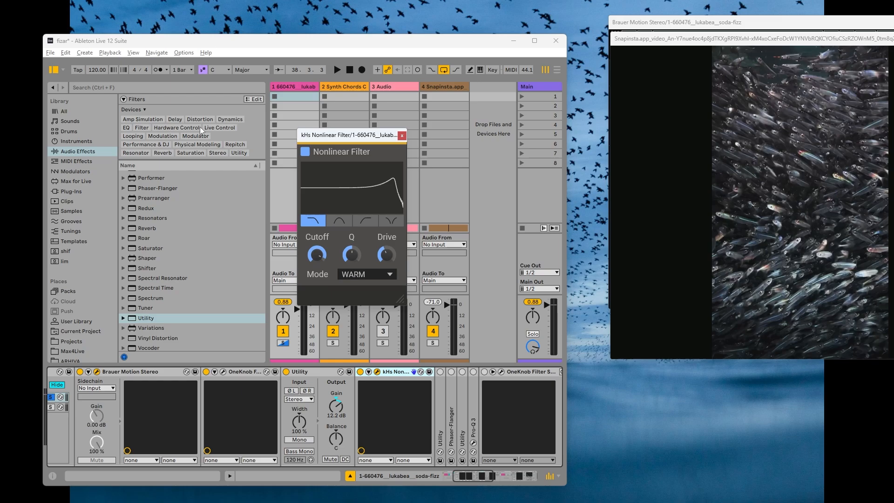
# Try a different Drive and a different Q on Nonlinear Filter, undoing each change
pyautogui.moveTo(385, 255); pyautogui.dragTo(372, 191)
pyautogui.click(68, 55)
pyautogui.click(78, 63)
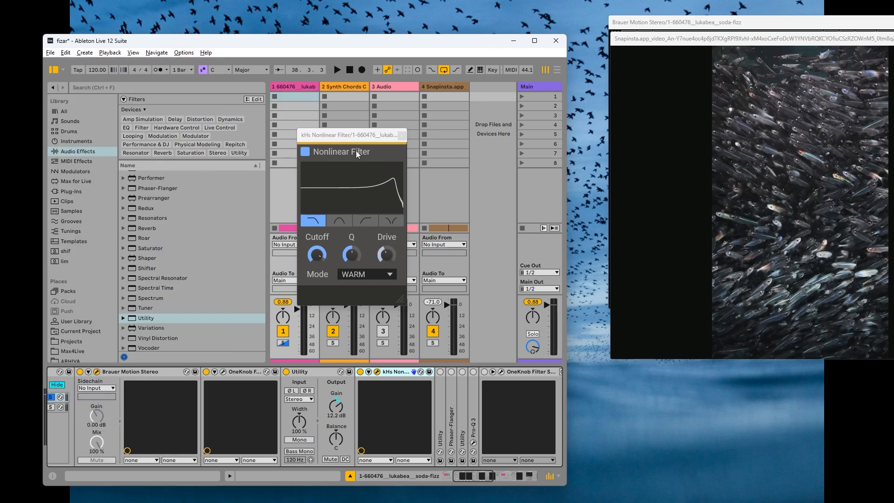
pyautogui.moveTo(354, 255)
pyautogui.mouseDown()
pyautogui.moveTo(354, 268)
pyautogui.moveTo(357, 241)
pyautogui.mouseUp()
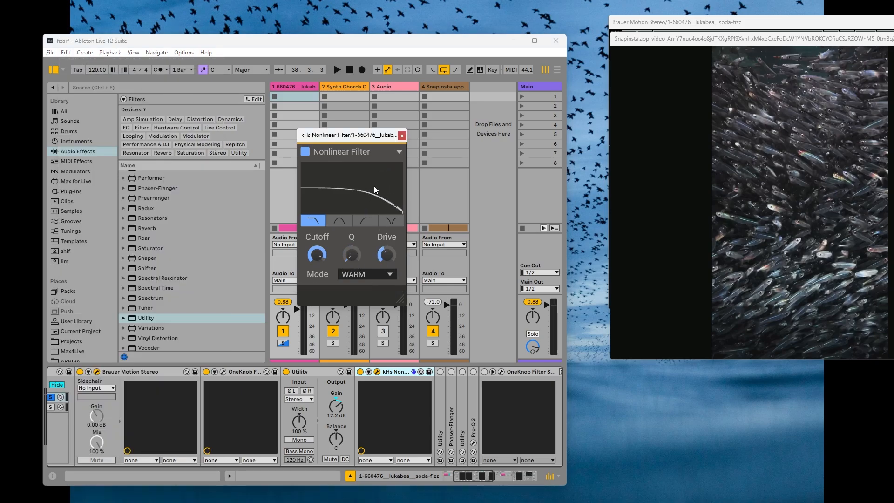
pyautogui.click(66, 52)
pyautogui.click(78, 62)
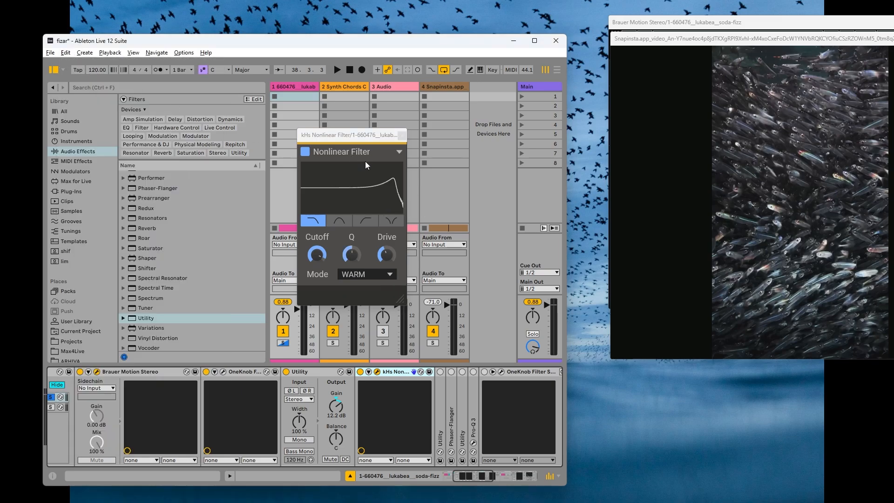
# Look through the available modes of Nonlinear Filter, keeping WARM
pyautogui.click(371, 278)
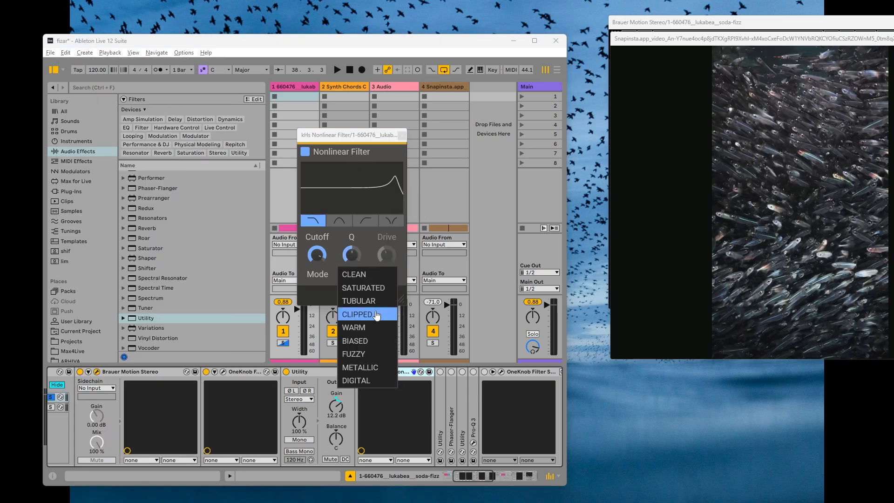
pyautogui.click(313, 297)
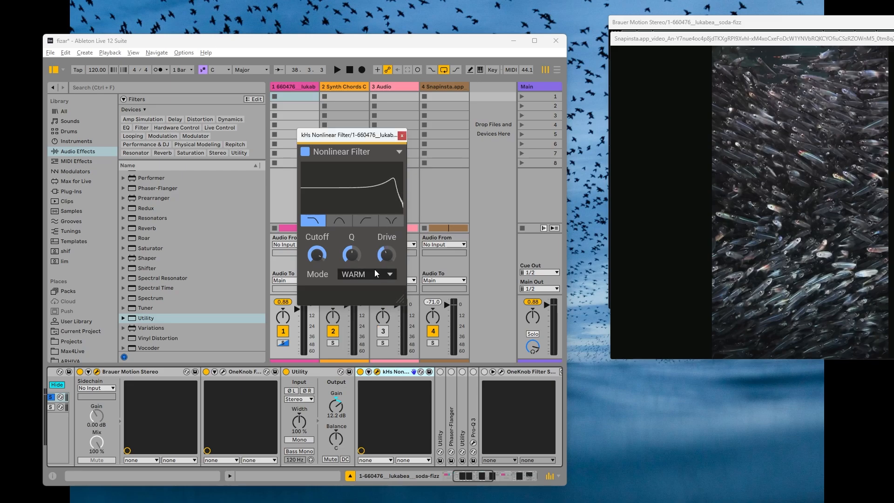
pyautogui.click(376, 276)
pyautogui.click(311, 292)
# Collapse Utility, OneKnob Filter and Brauer Motion, and select the Brauer Motion chain in the Audio Effect Rack
pyautogui.doubleClick(315, 371)
pyautogui.doubleClick(242, 371)
pyautogui.doubleClick(165, 372)
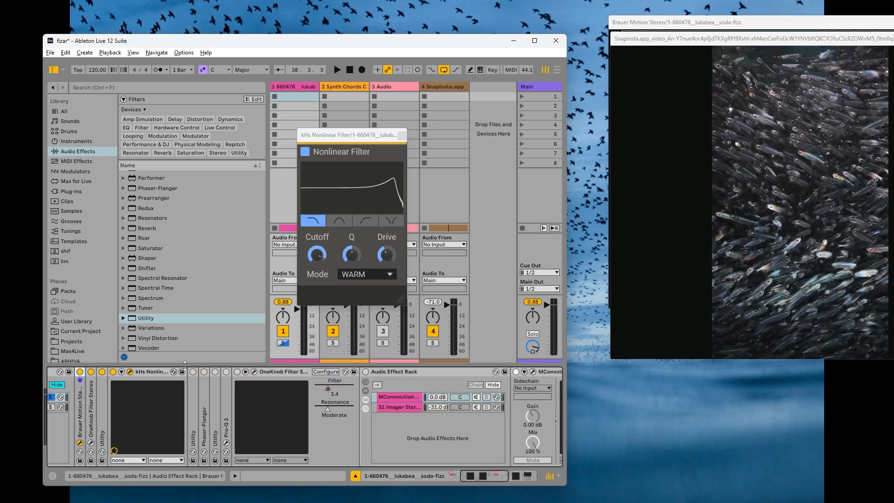
pyautogui.click(460, 476)
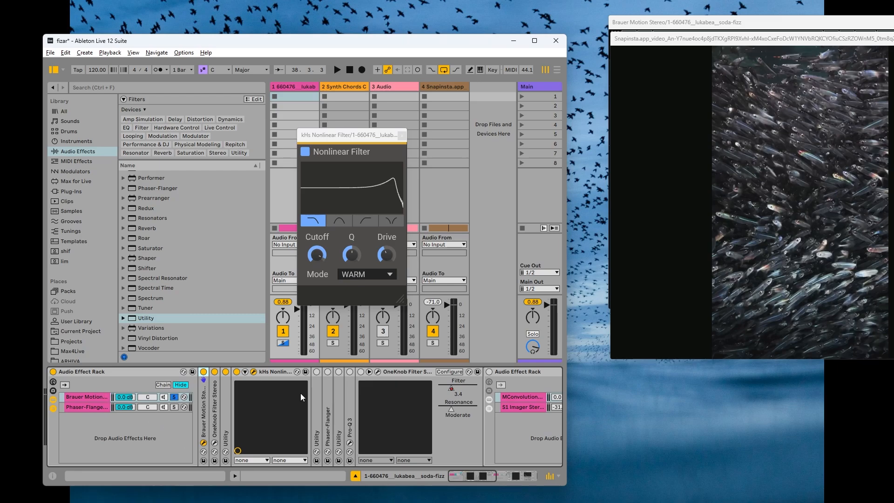
pyautogui.click(74, 398)
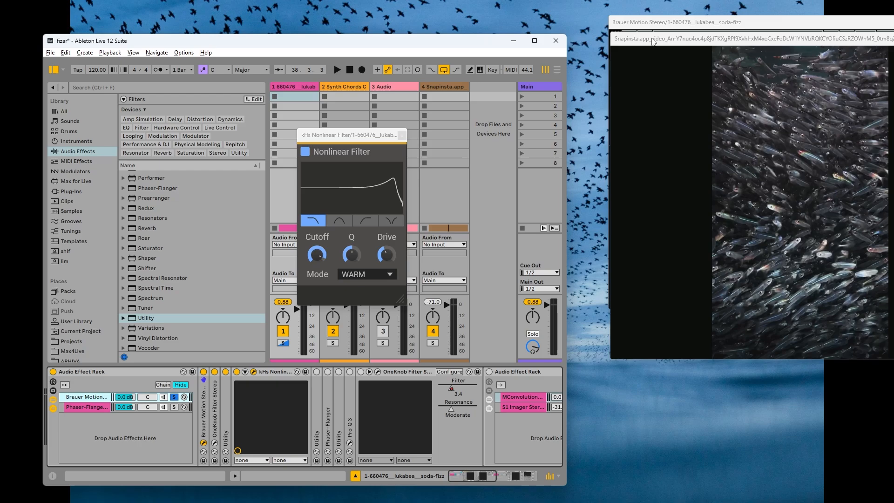
# Reposition the fish video window beside the track area and close the Nonlinear Filter window
pyautogui.moveTo(652, 40); pyautogui.dragTo(499, 34)
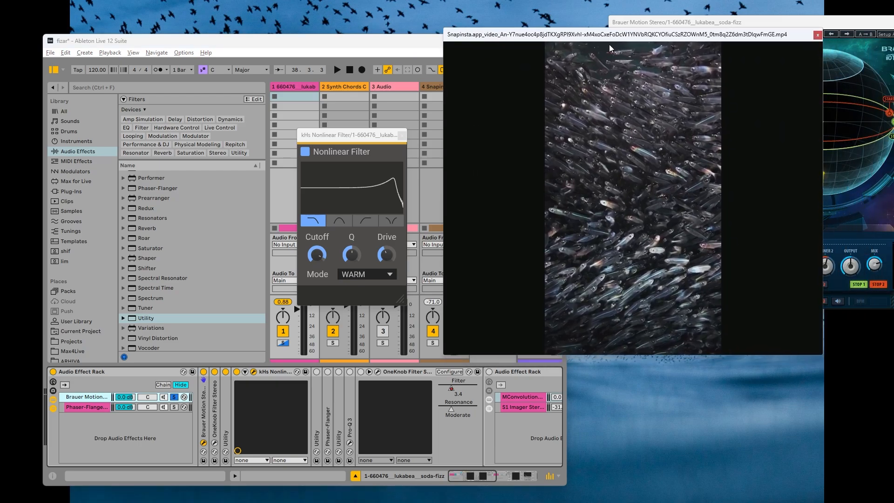
pyautogui.moveTo(597, 34); pyautogui.dragTo(589, 37)
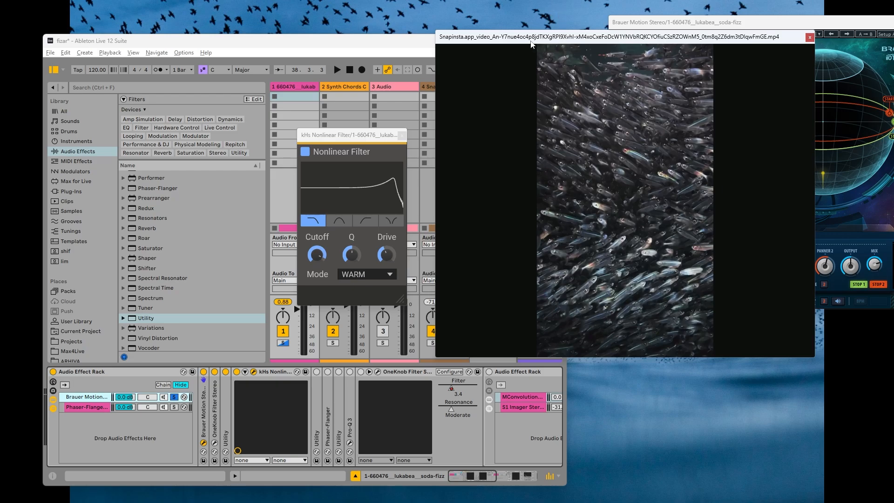
pyautogui.moveTo(673, 205); pyautogui.dragTo(751, 190)
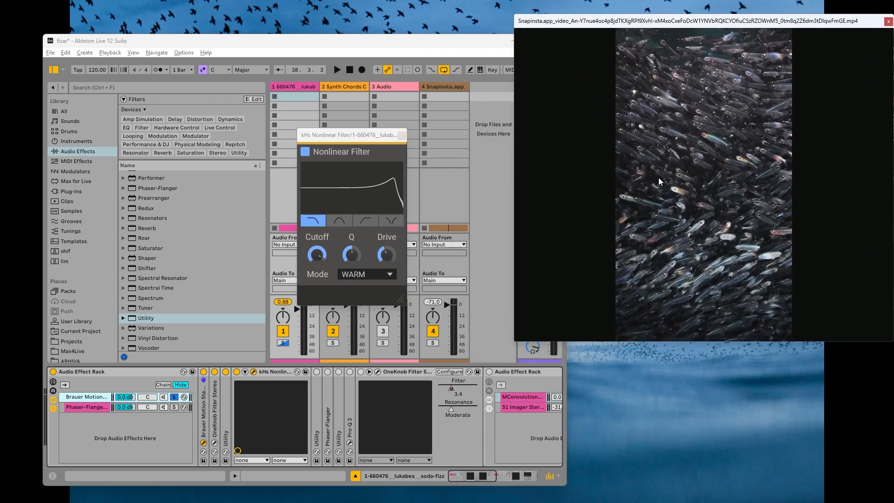
pyautogui.click(402, 135)
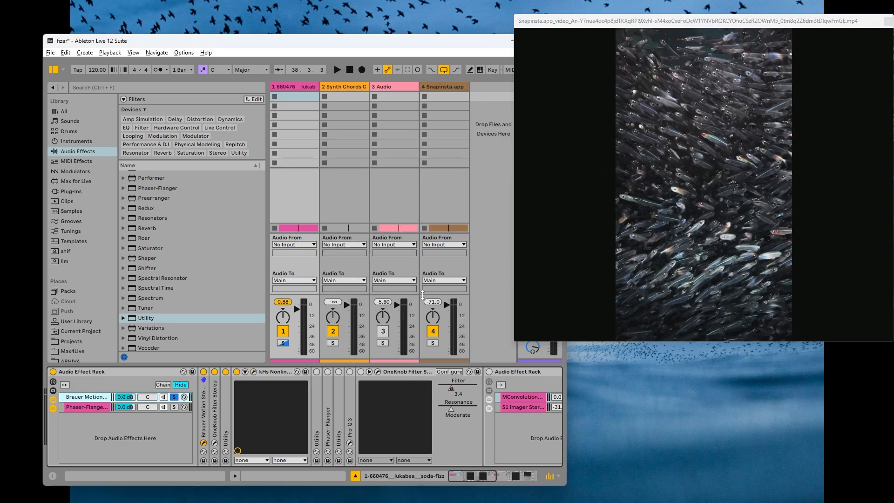
# Expand and activate the Utility after Nonlinear Filter, switch to Arrangement View and play from bar 37
pyautogui.doubleClick(315, 395)
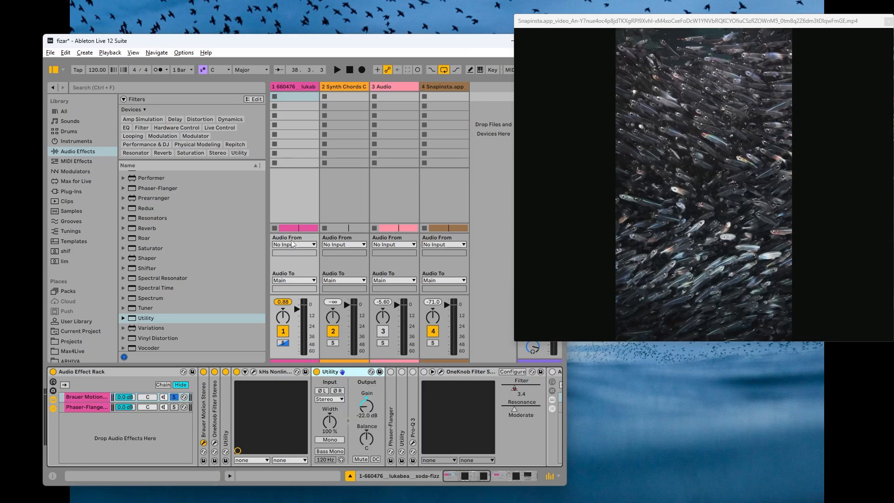
pyautogui.press('Tab')
pyautogui.click(327, 139)
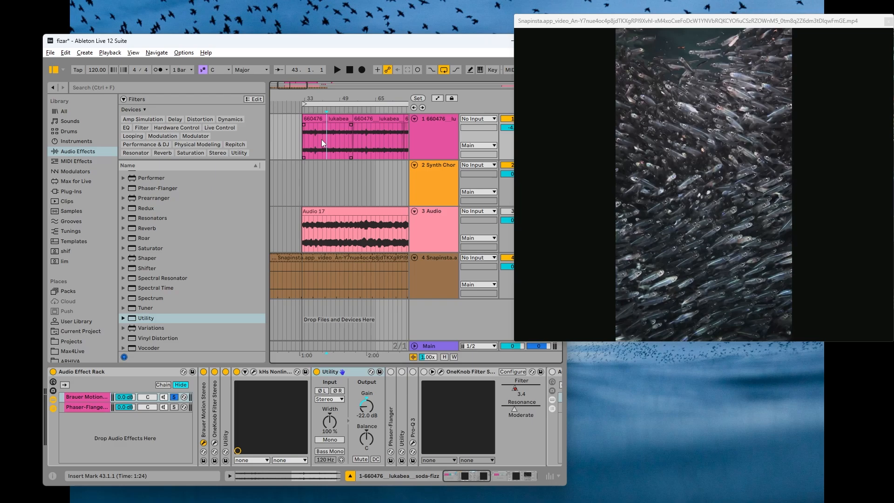
pyautogui.click(312, 141)
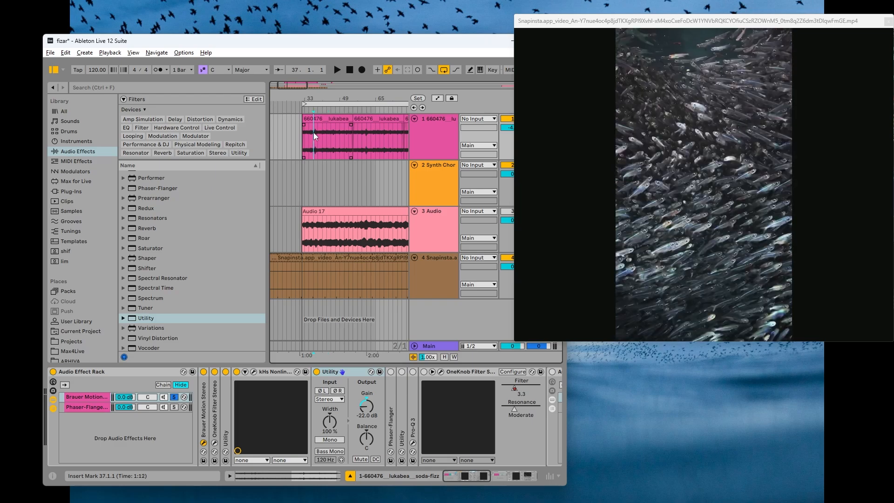
pyautogui.press('space')
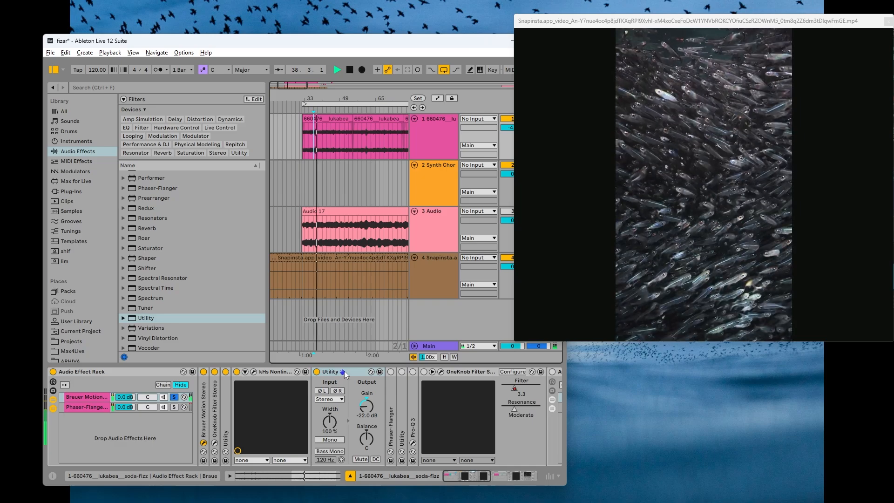
# Compare playback with Nonlinear Filter and Utility bypassed and with Nonlinear Filter reactivated, and stop playback
pyautogui.keyDown('shift'); pyautogui.click(273, 373); pyautogui.keyUp('shift')
pyautogui.click(238, 372)
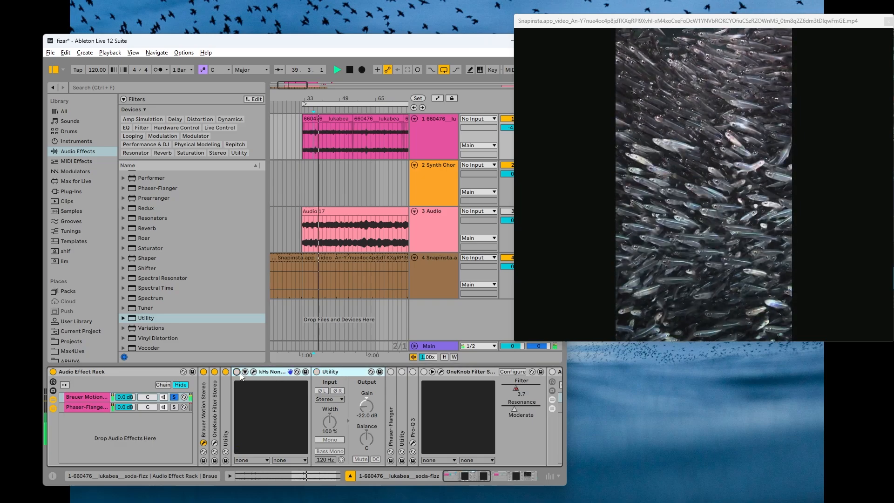
pyautogui.press('space')
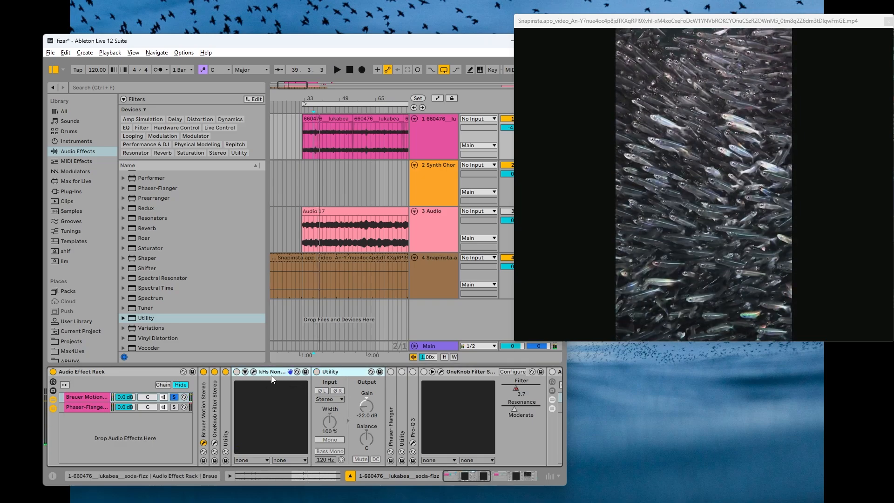
pyautogui.click(236, 372)
pyautogui.press('space')
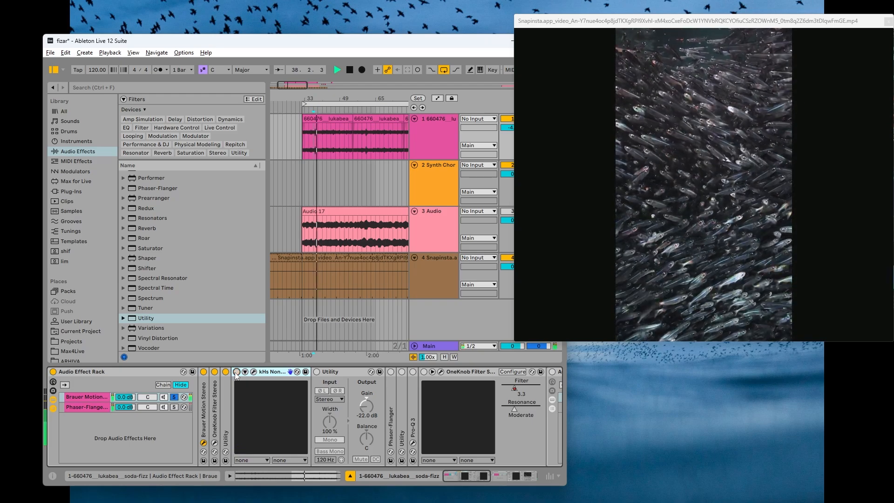
pyautogui.press('space')
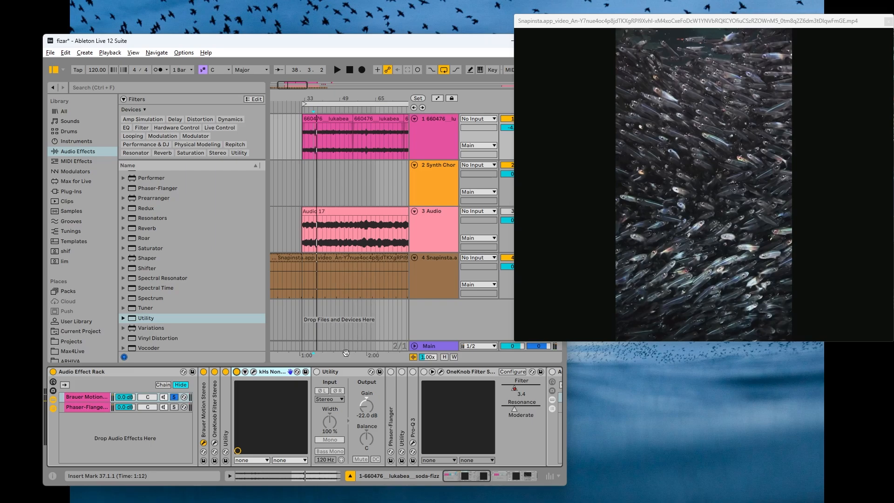
# Open and close the Nonlinear Filter window, and reactivate the Utility that follows it
pyautogui.click(254, 372)
pyautogui.click(402, 135)
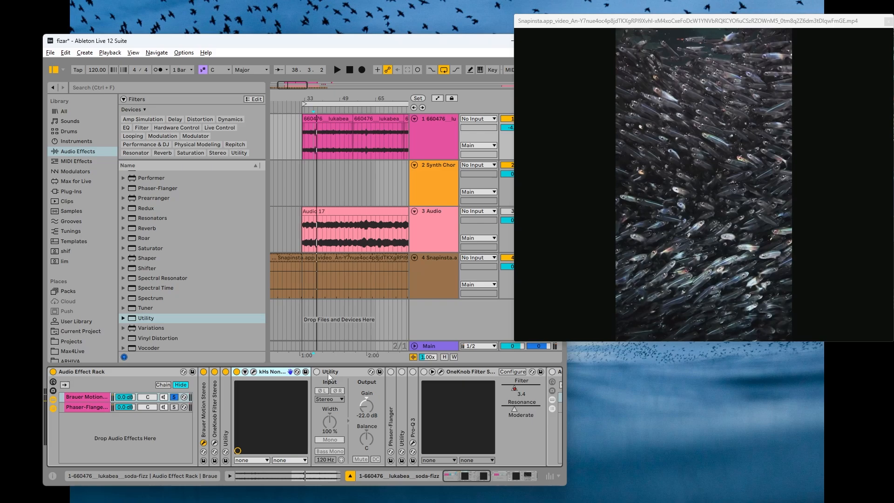
pyautogui.click(317, 372)
# Expand and activate Phaser-Flanger in the Brauer Motion chain, collapsing the Utility and Nonlinear Filter before it
pyautogui.doubleClick(392, 390)
pyautogui.click(340, 373)
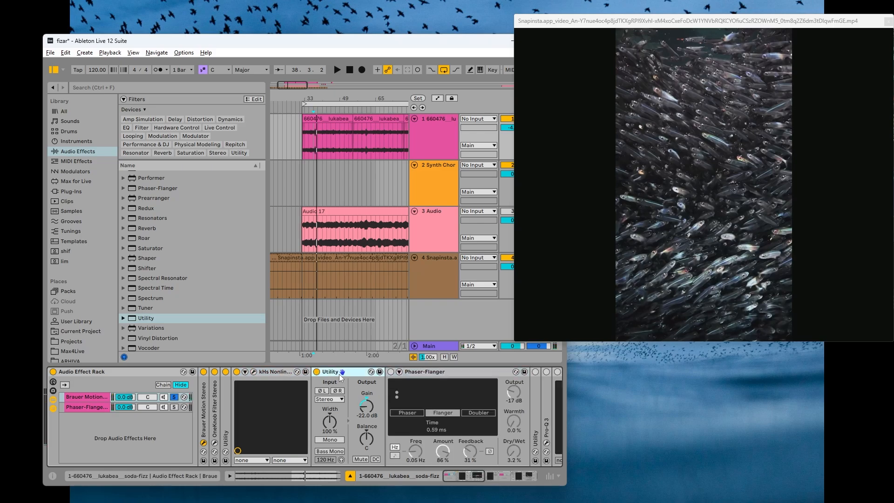
pyautogui.doubleClick(339, 374)
pyautogui.doubleClick(284, 372)
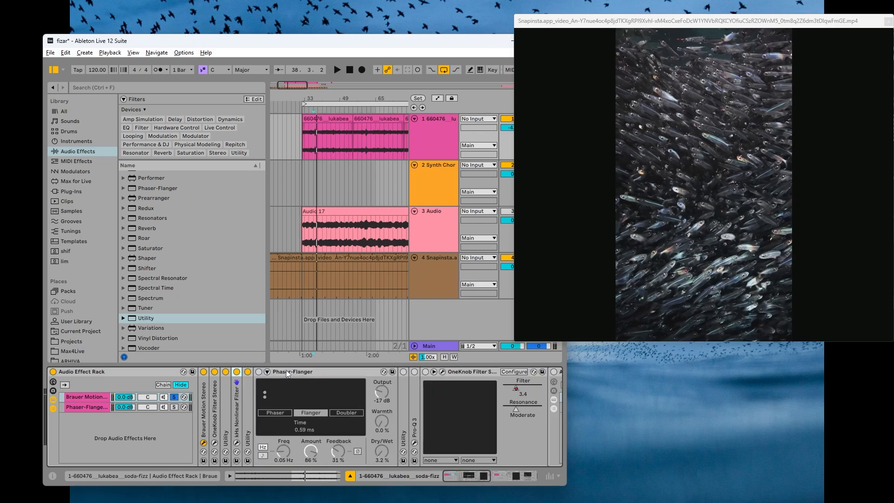
pyautogui.click(259, 372)
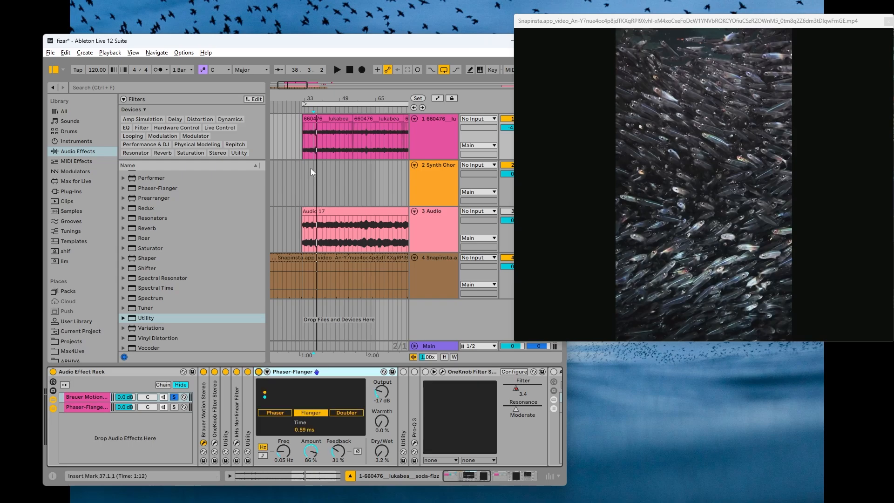
# Solo the Phaser-Flanger chain, and expand and activate its first Dynamic Tube with Auto Filter collapsed
pyautogui.click(87, 407)
pyautogui.click(174, 407)
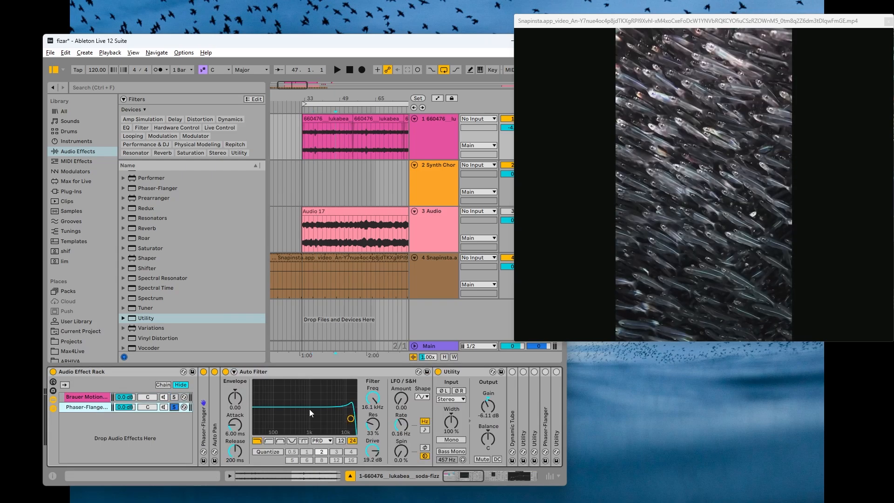
pyautogui.click(475, 472)
pyautogui.doubleClick(392, 386)
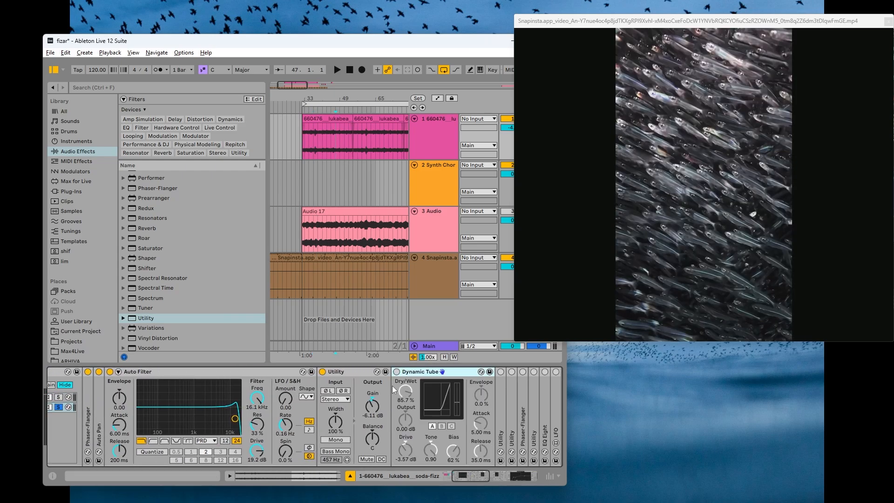
pyautogui.doubleClick(197, 371)
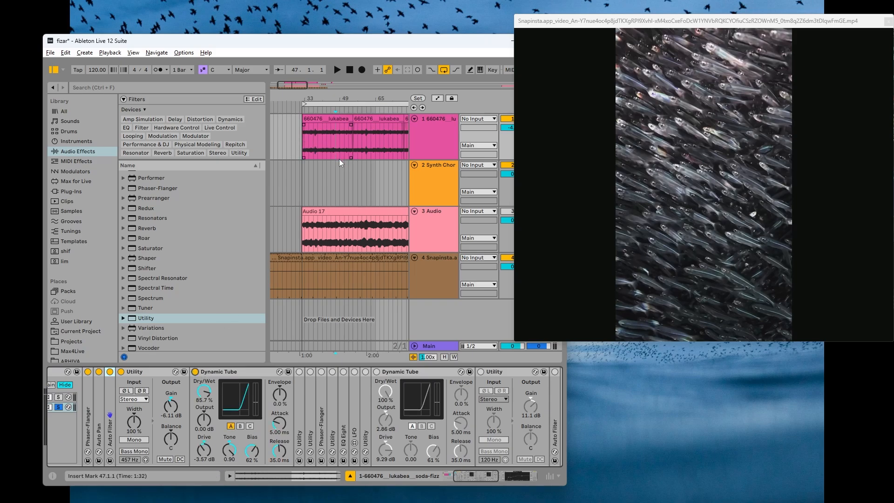
# Play the Phaser-Flanger chain with Dynamic Tube active from bar 47, stop, and replay it
pyautogui.press('space')
pyautogui.moveTo(481, 475); pyautogui.dragTo(472, 475)
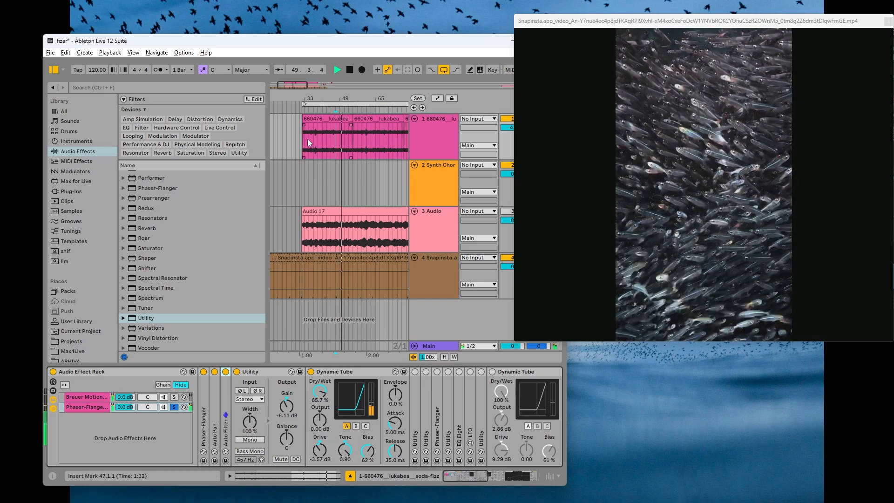
pyautogui.press('space')
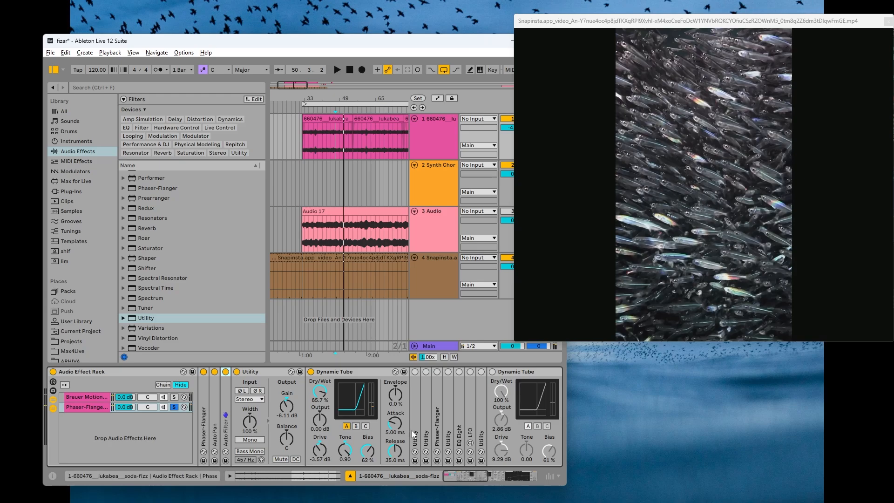
pyautogui.press('space')
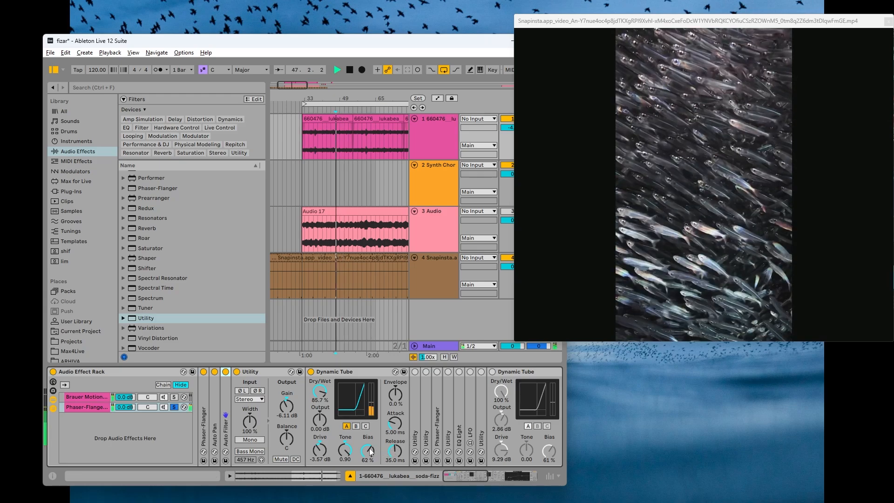
# Play the Phaser-Flanger chain and try its first Dynamic Tube at 100% Dry/Wet, undoing the change and stopping playback
pyautogui.moveTo(371, 455)
pyautogui.mouseDown()
pyautogui.moveTo(371, 448)
pyautogui.moveTo(372, 456)
pyautogui.mouseUp()
pyautogui.press('space')
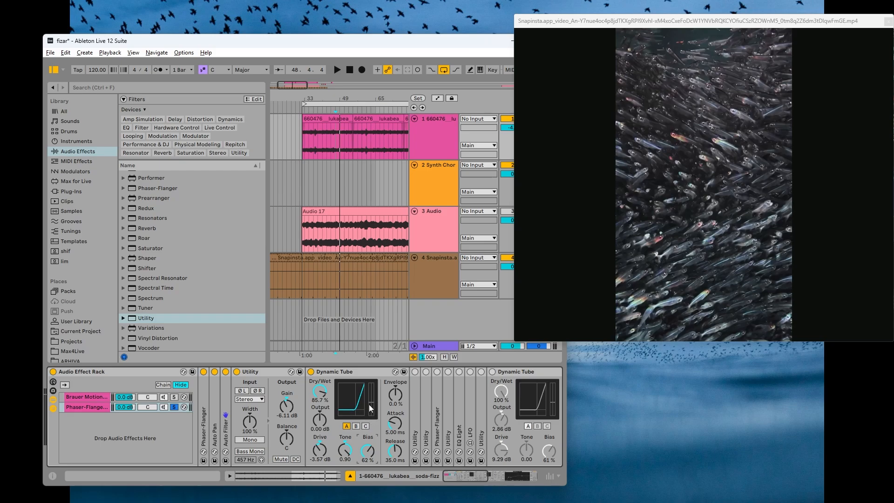
pyautogui.press('space')
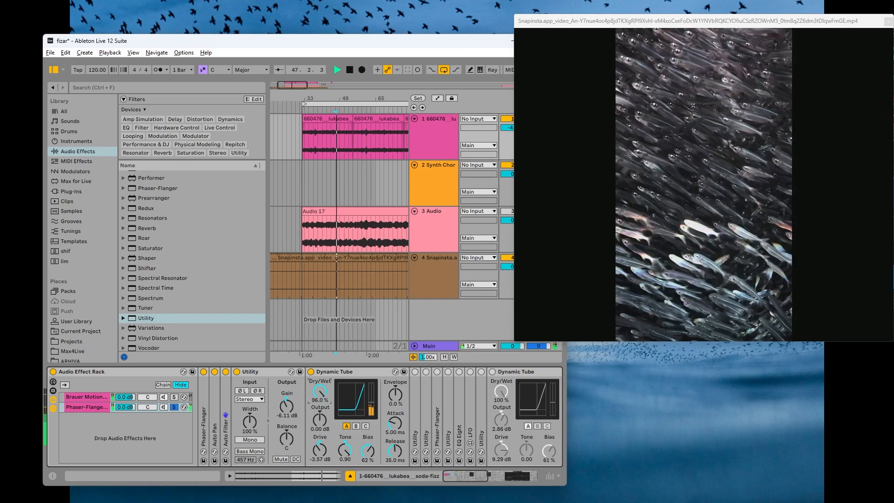
pyautogui.moveTo(325, 390); pyautogui.dragTo(325, 375)
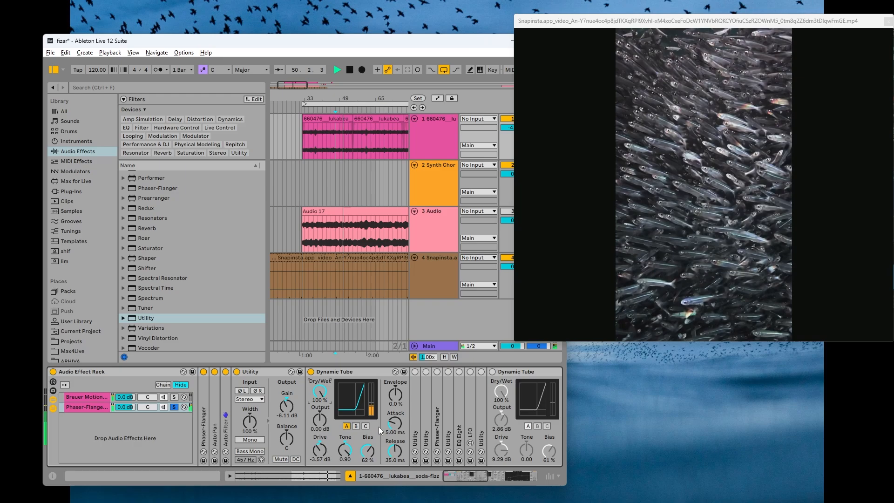
pyautogui.hotkey('ctrl', 'z')
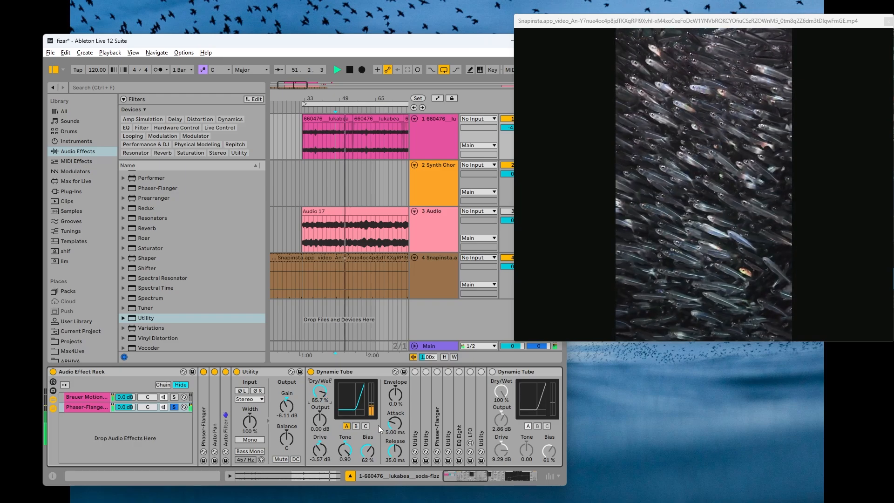
pyautogui.press('space')
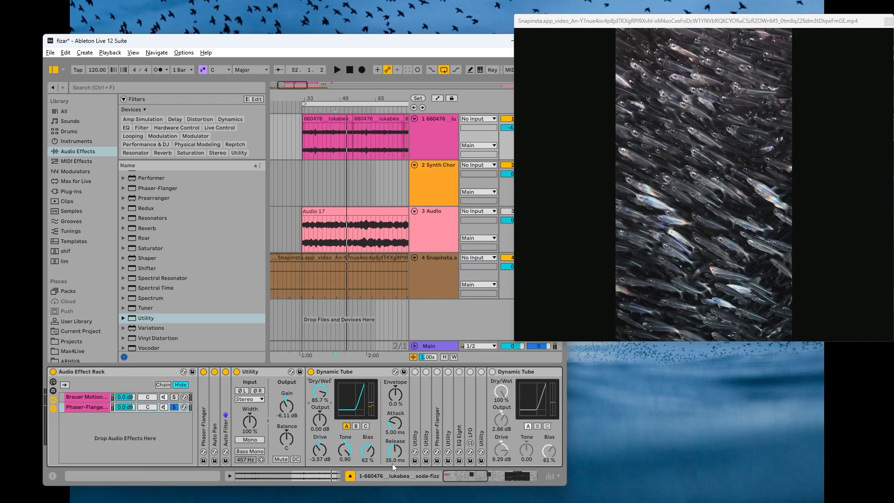
# Solo the Brauer Motion chain and play it from bar 47 with its Phaser-Flanger active
pyautogui.click(173, 397)
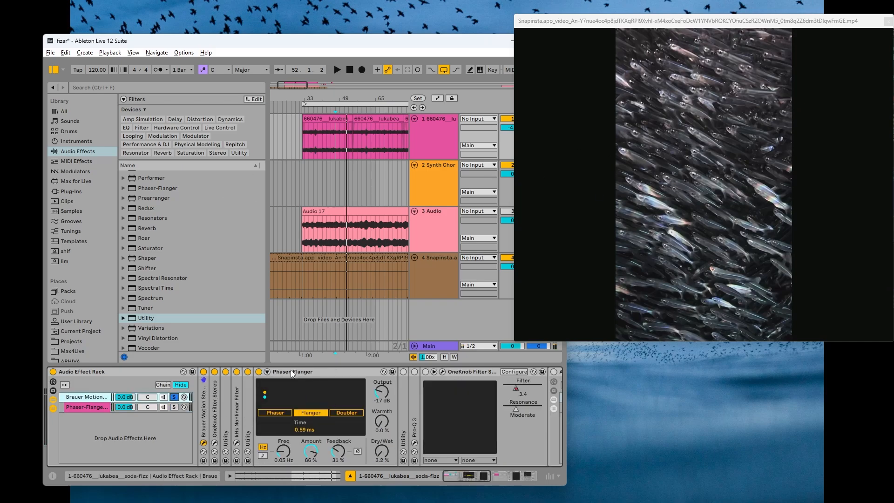
pyautogui.press('space')
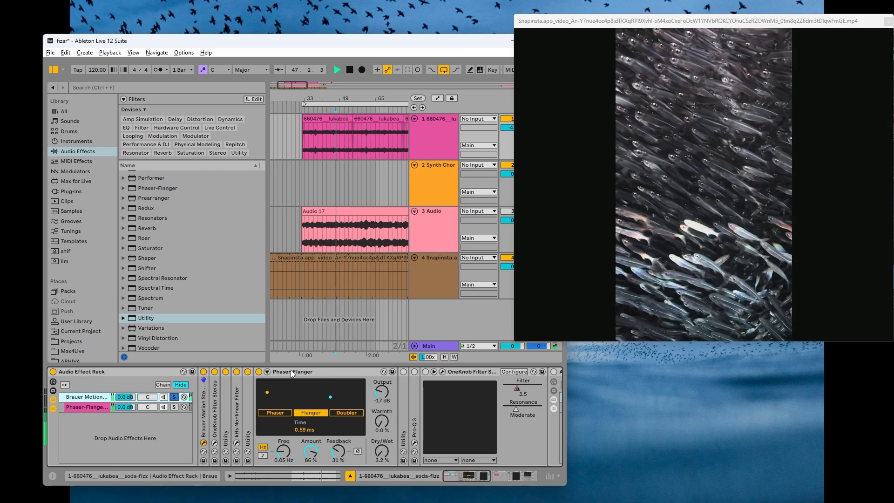
pyautogui.moveTo(376, 451)
pyautogui.mouseDown()
pyautogui.moveTo(377, 419)
pyautogui.moveTo(378, 454)
pyautogui.mouseUp()
# Collapse Phaser-Flanger, expand and activate the Utility that follows it, and replay the chain from bar 47
pyautogui.doubleClick(287, 372)
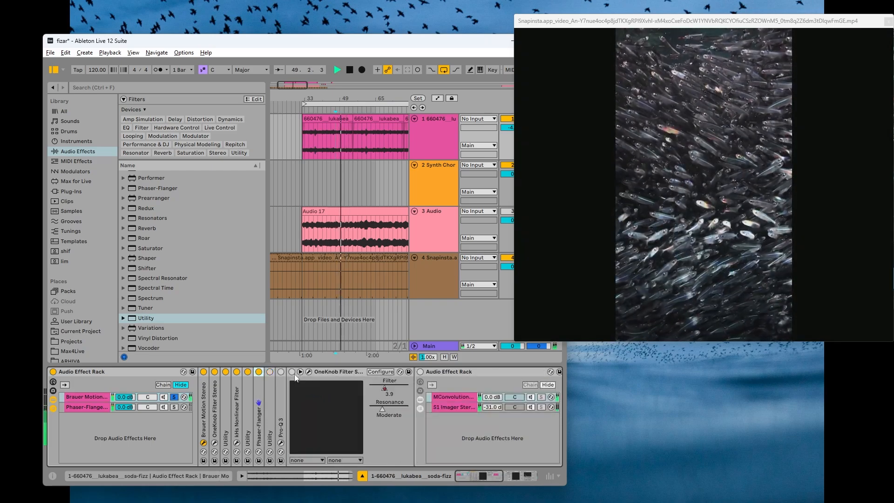
pyautogui.doubleClick(269, 402)
pyautogui.press('space')
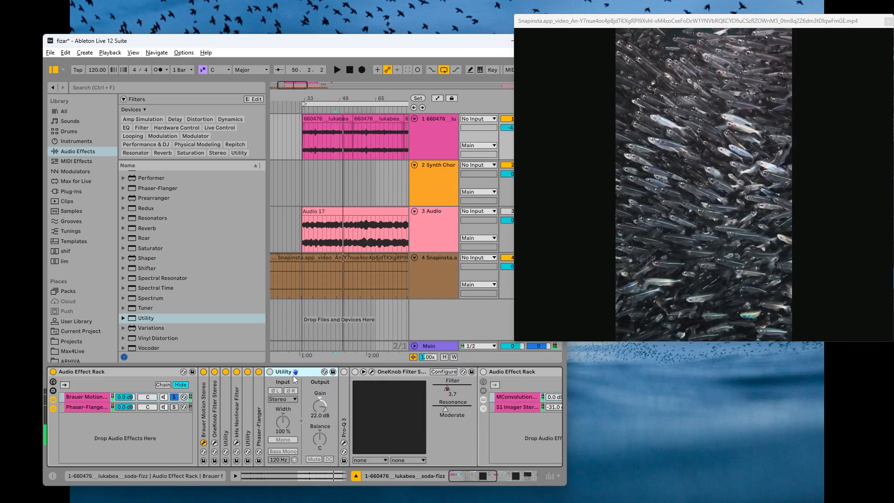
pyautogui.press('space')
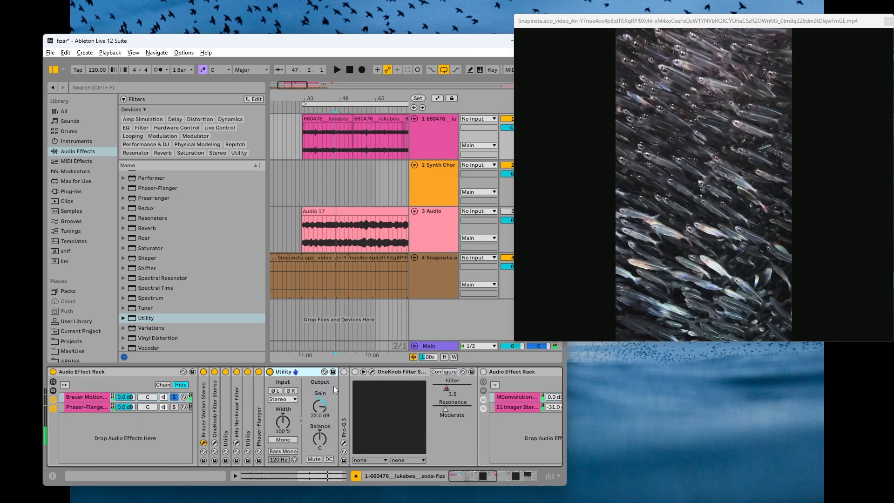
# Collapse the Utility, expand and activate Pro-Q 3, and open its window beside the device rack during playback
pyautogui.doubleClick(287, 373)
pyautogui.doubleClick(283, 374)
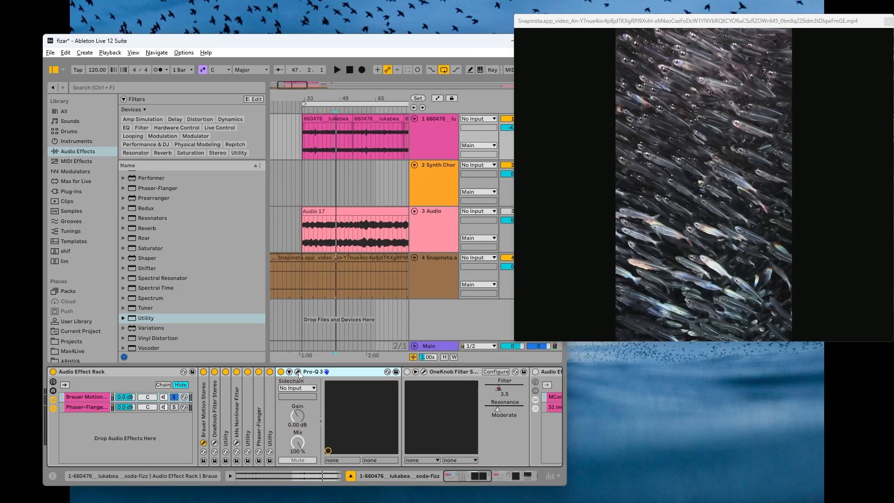
pyautogui.click(298, 371)
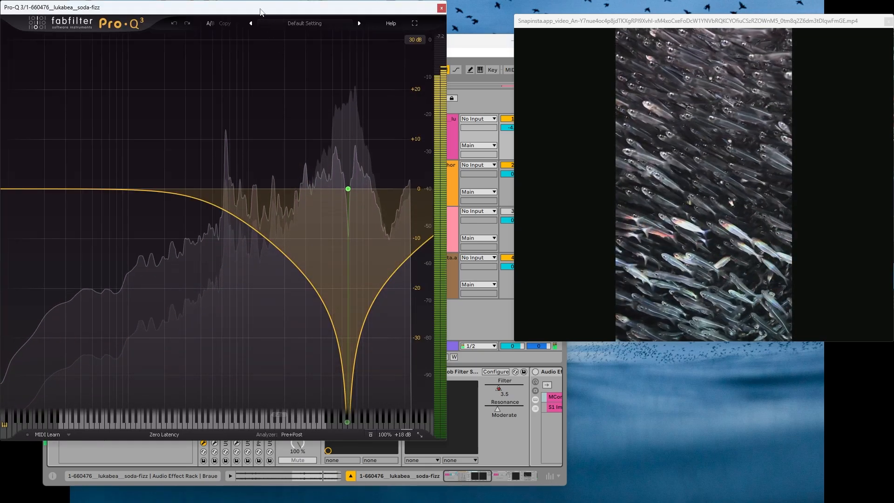
pyautogui.moveTo(260, 11); pyautogui.dragTo(510, 54)
pyautogui.press('space')
pyautogui.moveTo(608, 245)
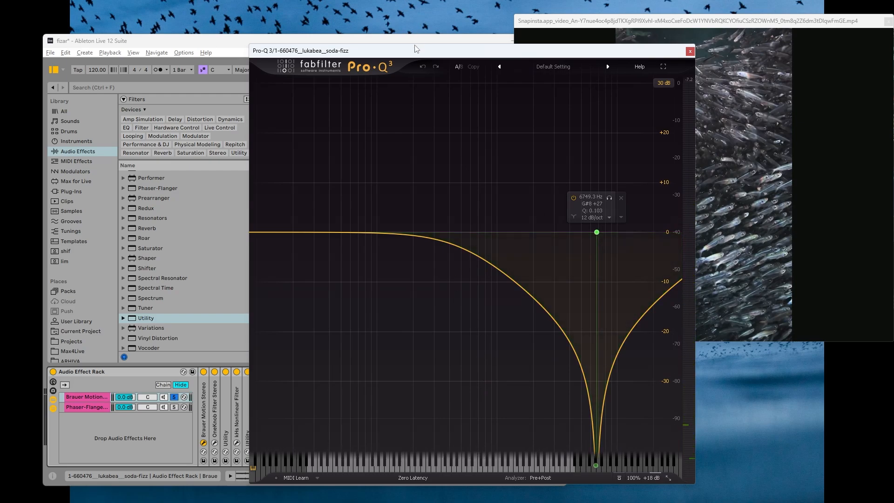
pyautogui.moveTo(415, 50); pyautogui.dragTo(497, 56)
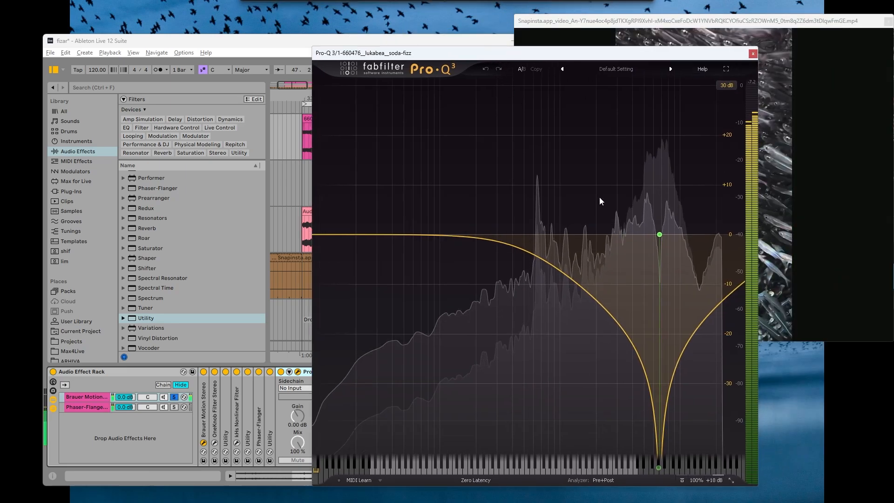
# Bypass Pro-Q 3's 6749.3 Hz notch band for comparison and re-enable it
pyautogui.moveTo(659, 235)
pyautogui.click(637, 201)
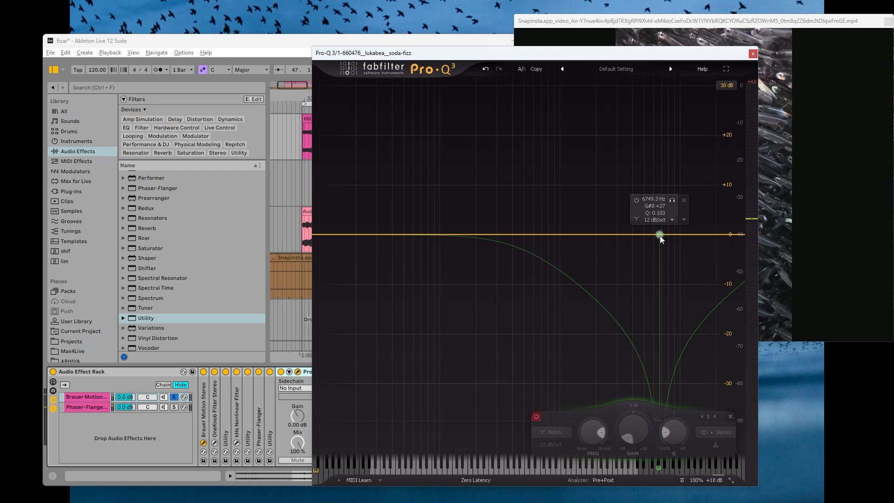
pyautogui.click(636, 200)
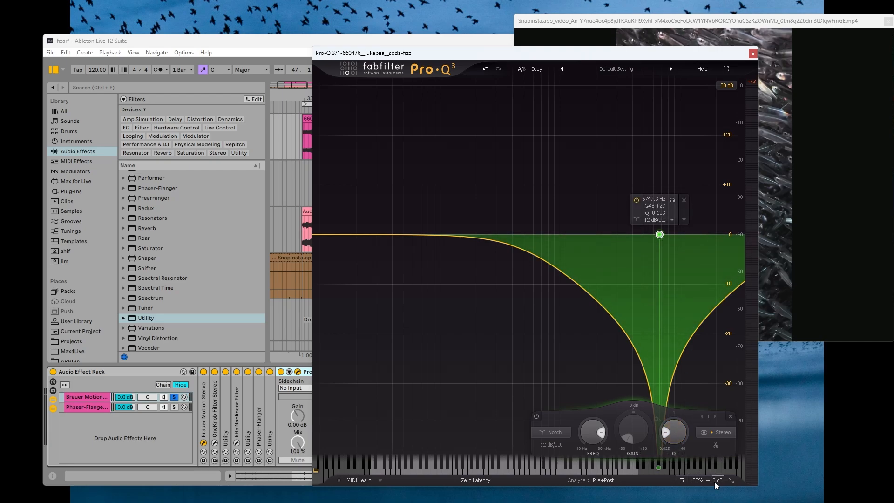
# Play the Brauer Motion chain through the active notch band, close the Pro-Q 3 window, and stop playback
pyautogui.moveTo(716, 483)
pyautogui.press('space')
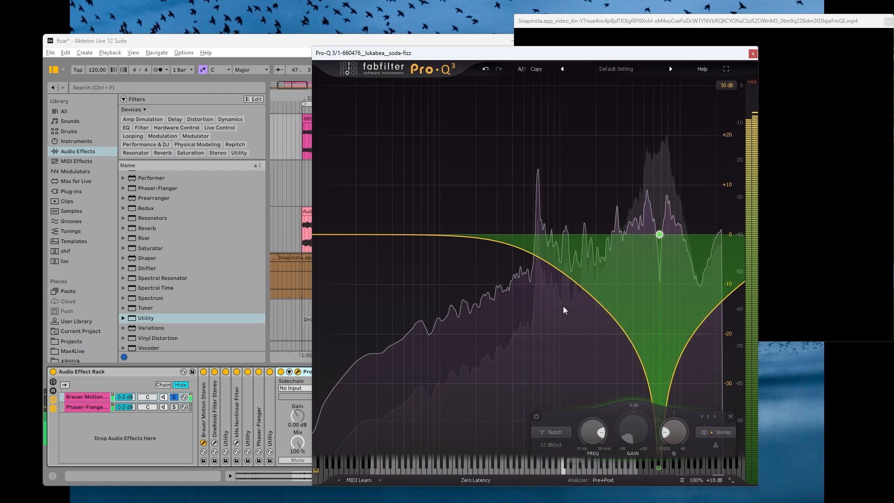
pyautogui.press('space')
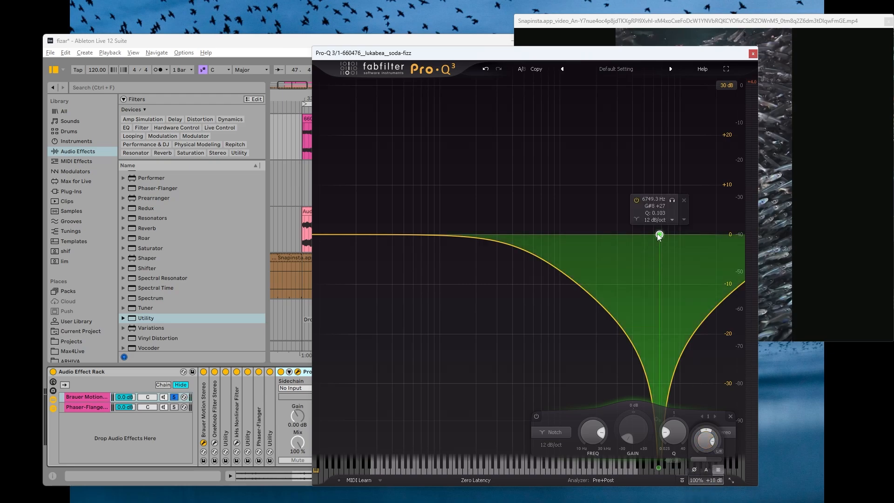
pyautogui.press('space')
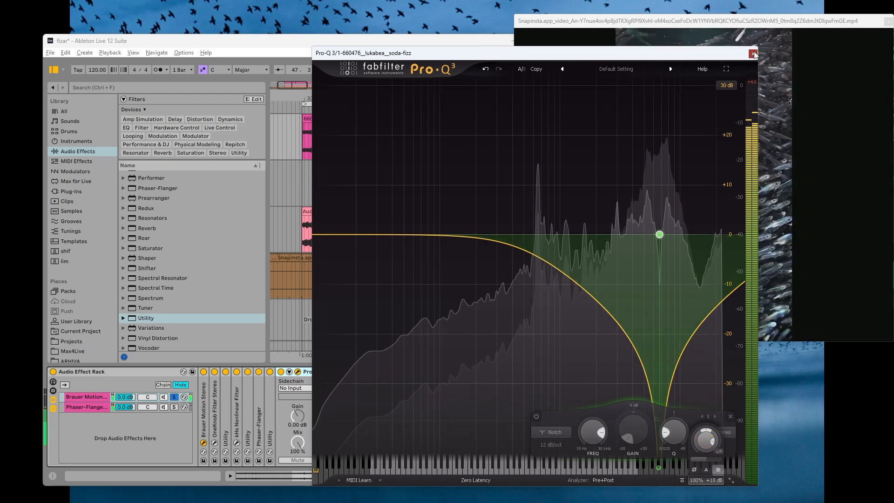
pyautogui.click(753, 54)
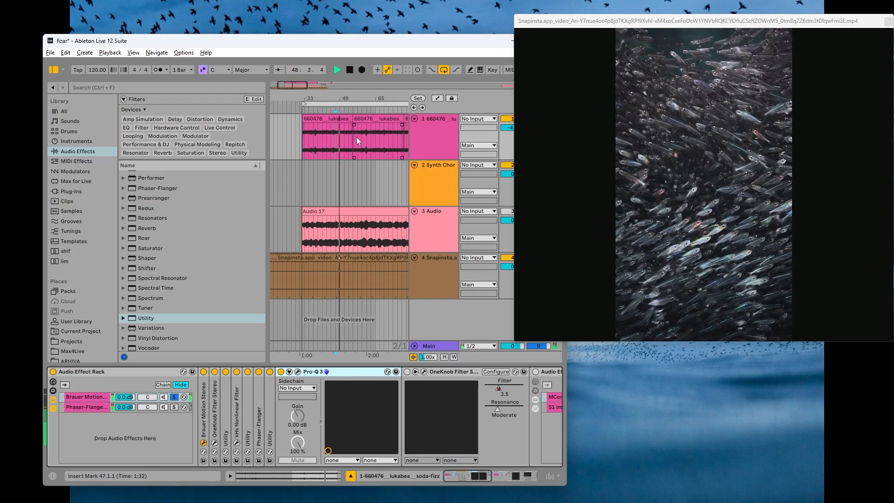
pyautogui.press('space')
# Collapse Pro-Q 3, activate the OneKnob Filter Stereo that follows it, and open its plug-in window
pyautogui.doubleClick(321, 373)
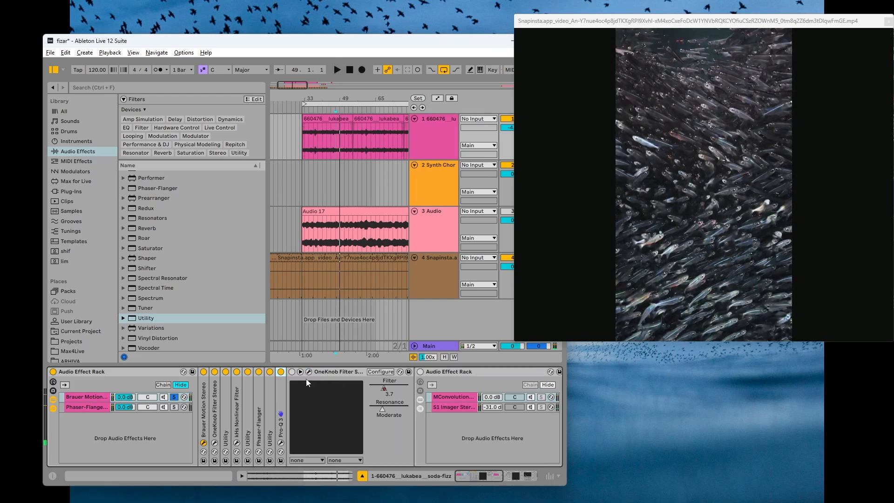
pyautogui.click(318, 376)
pyautogui.click(310, 373)
pyautogui.click(309, 372)
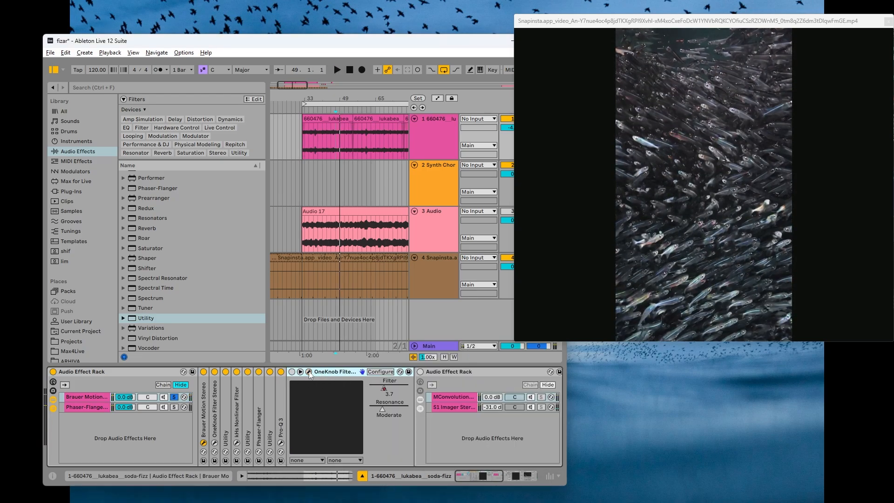
pyautogui.click(309, 372)
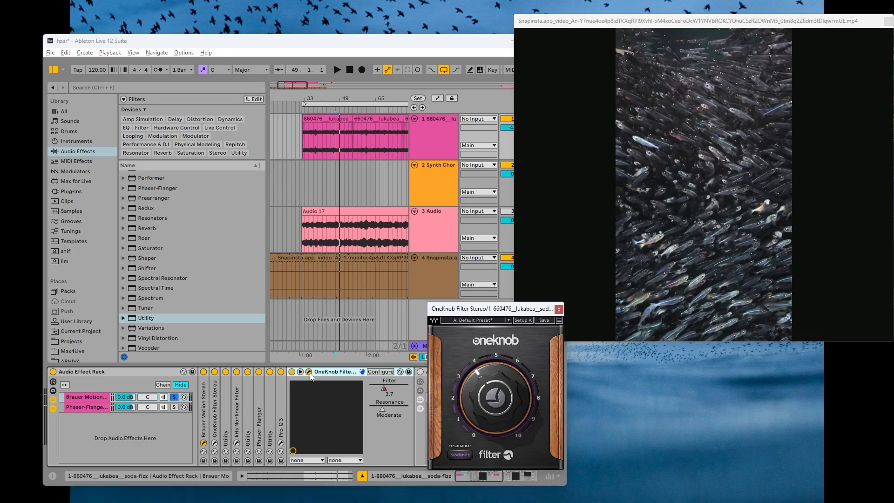
# Turn on automation view, display the OneKnob Filter automation on the soda-fizz track, and play from bar 47
pyautogui.press('a')
pyautogui.press('space')
pyautogui.click(383, 390)
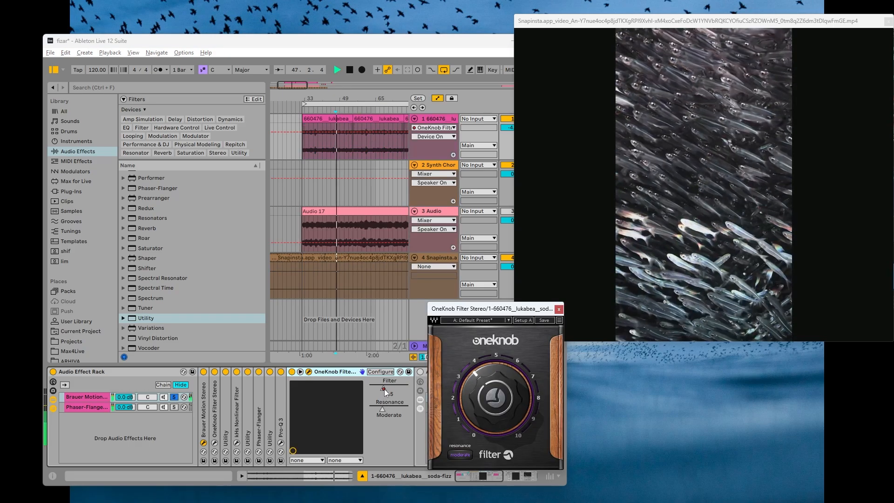
# Play the Filter automation from about bar 68 and again from about bar 54, with the OneKnob window placed above the device rack
pyautogui.moveTo(365, 98); pyautogui.dragTo(361, 83)
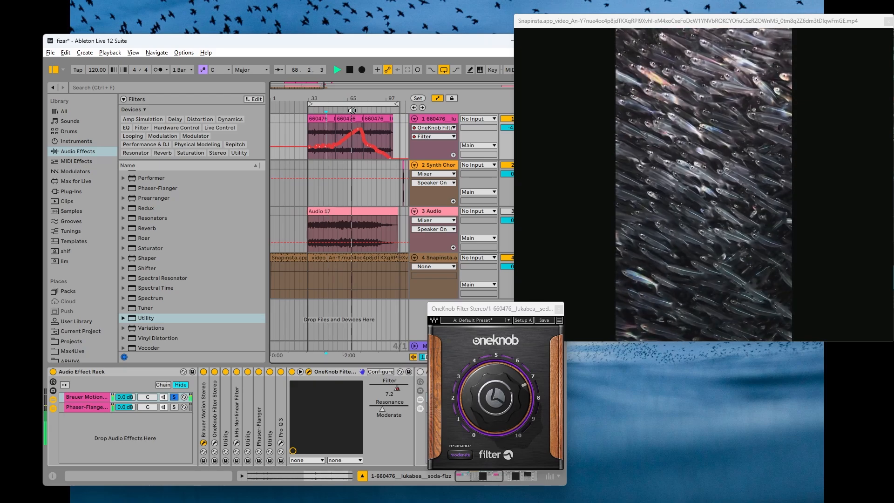
pyautogui.click(352, 111)
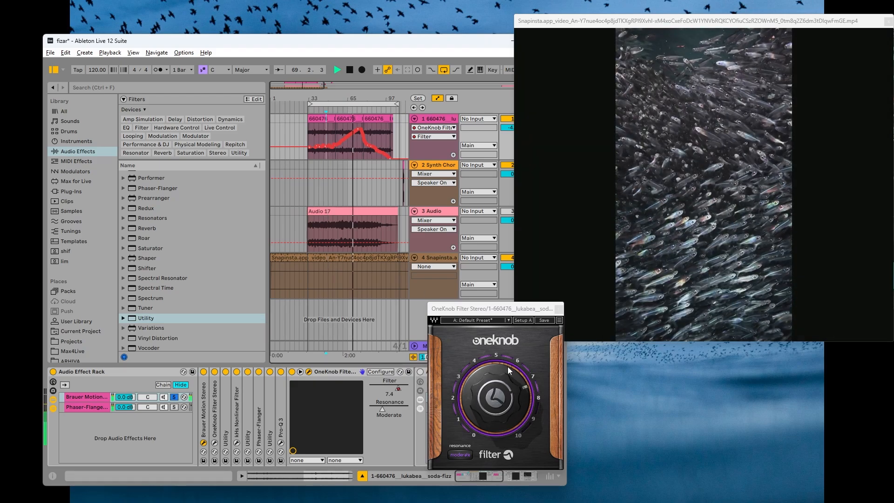
pyautogui.moveTo(514, 379)
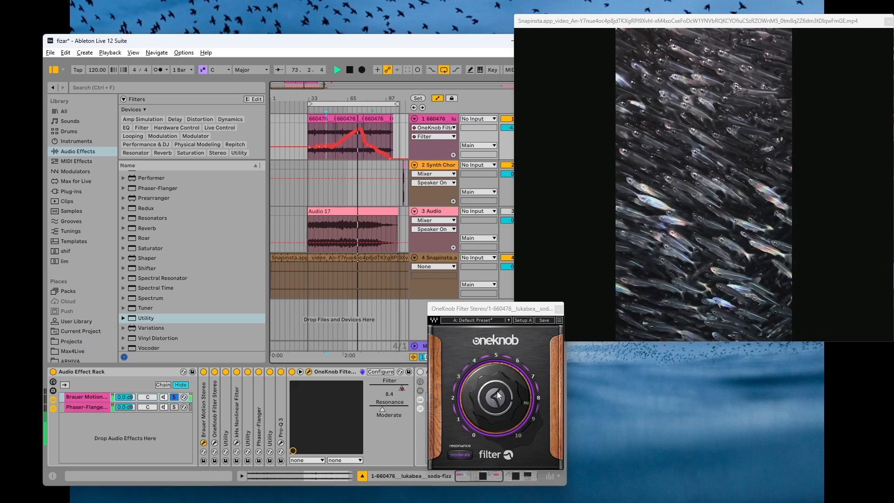
pyautogui.moveTo(480, 309); pyautogui.dragTo(461, 179)
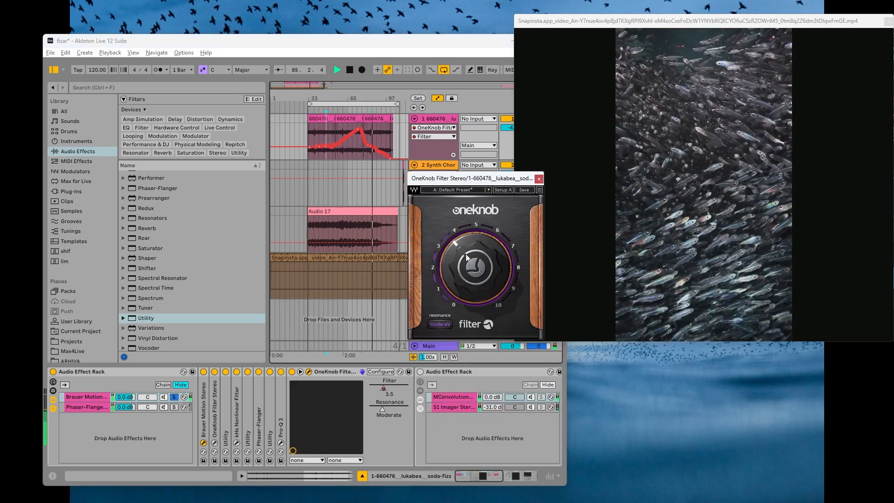
pyautogui.click(336, 108)
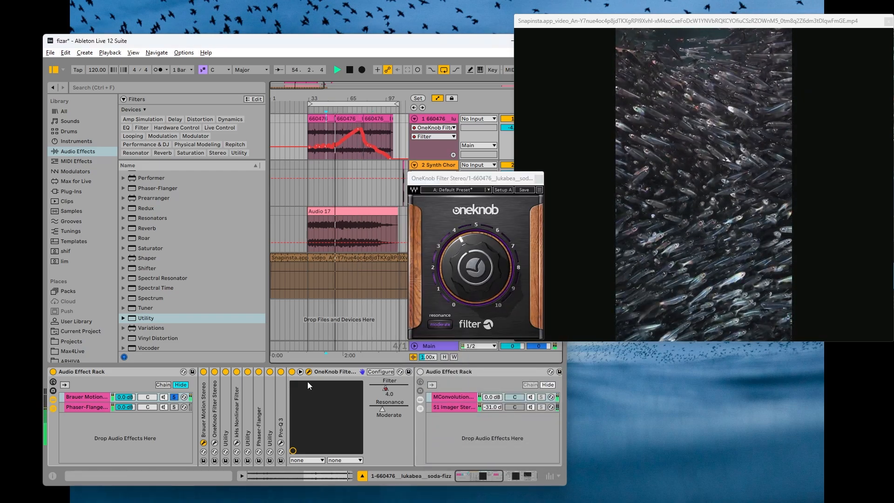
# Collapse OneKnob Filter Stereo, stop playback, and select the MConvolution chain in the nested Audio Effect Rack
pyautogui.doubleClick(324, 373)
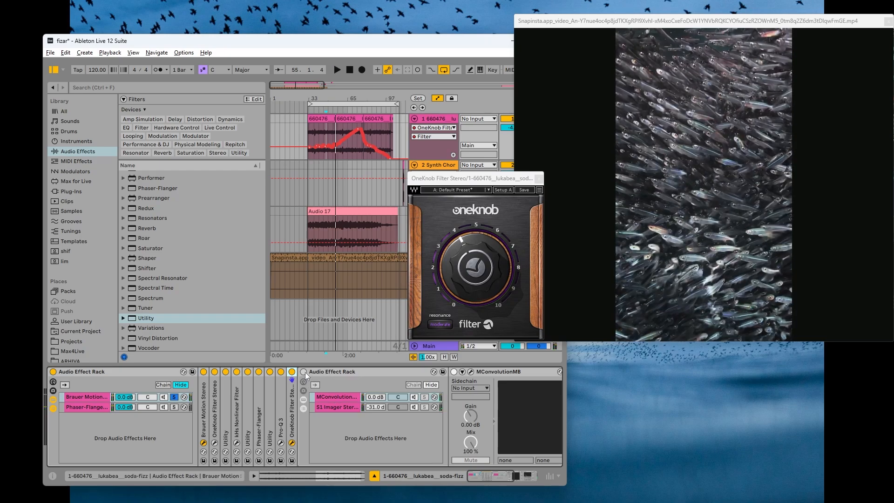
pyautogui.click(336, 398)
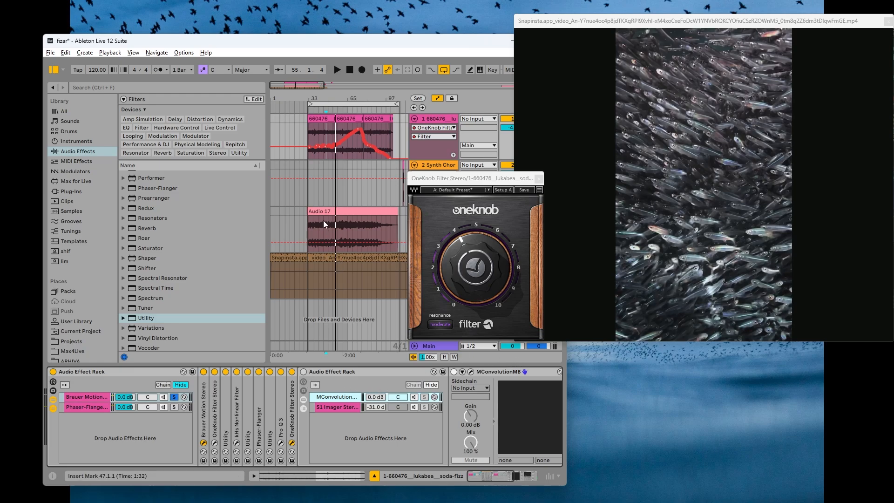
# Solo the Phaser-Flanger chain, and activate and collapse the first Utility after Dynamic Tube, with the Utility before the tube also collapsed
pyautogui.click(175, 407)
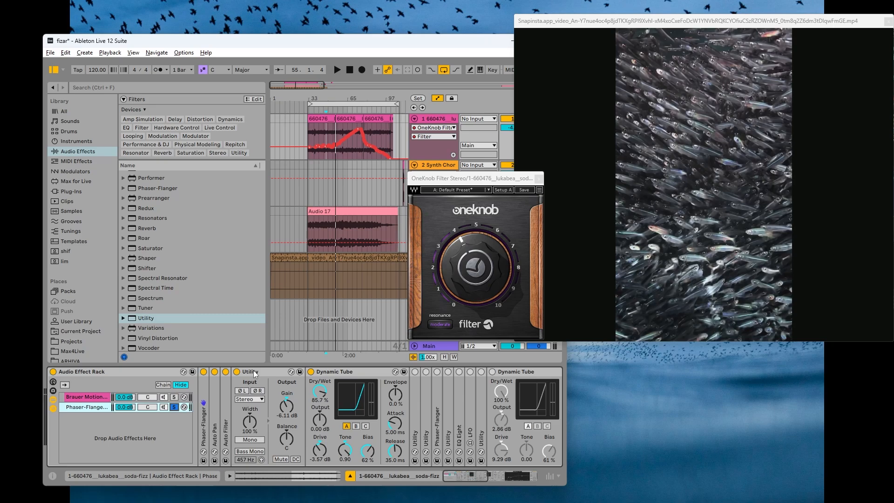
pyautogui.doubleClick(268, 376)
pyautogui.doubleClick(357, 404)
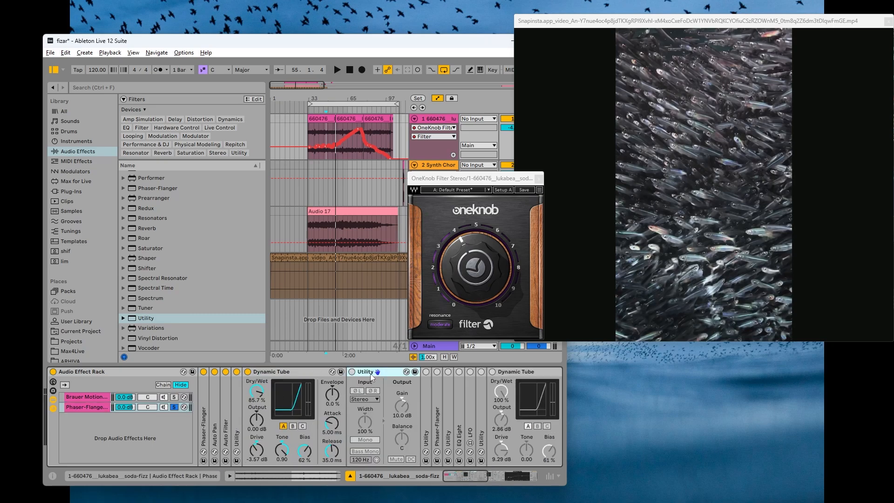
pyautogui.click(352, 372)
pyautogui.doubleClick(364, 372)
# Expand and activate the second Utility after Dynamic Tube and the Phaser-Flanger that follows it
pyautogui.doubleClick(363, 390)
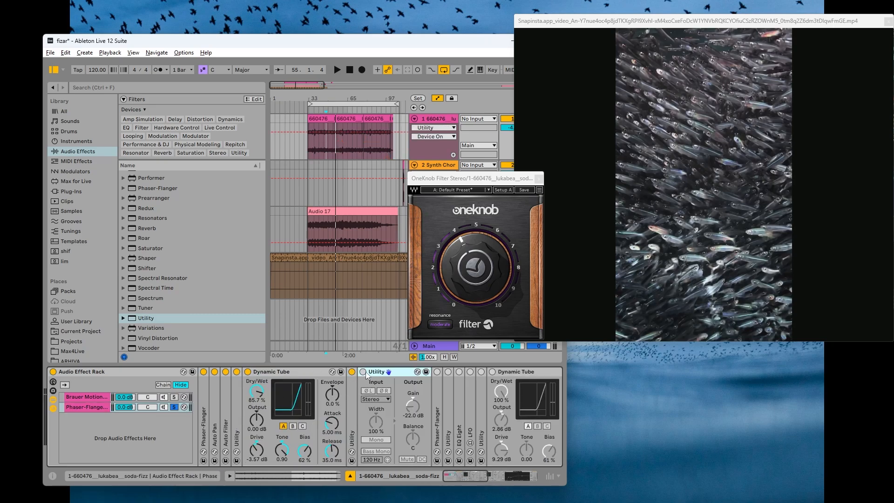
pyautogui.doubleClick(436, 401)
pyautogui.click(437, 372)
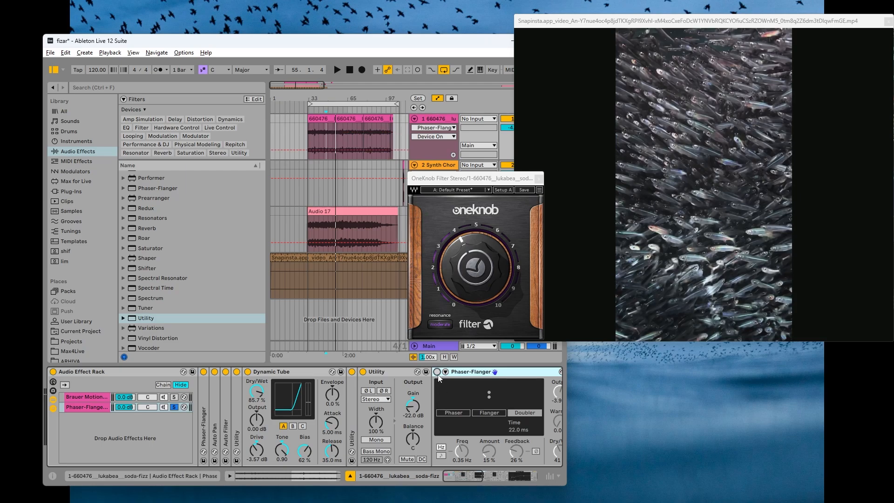
# Play the track from about bar 45 and compare the soloed chain with the Phaser-Flanger bypassed and active
pyautogui.moveTo(474, 478); pyautogui.dragTo(478, 480)
pyautogui.click(323, 232)
pyautogui.click(319, 144)
pyautogui.press('space')
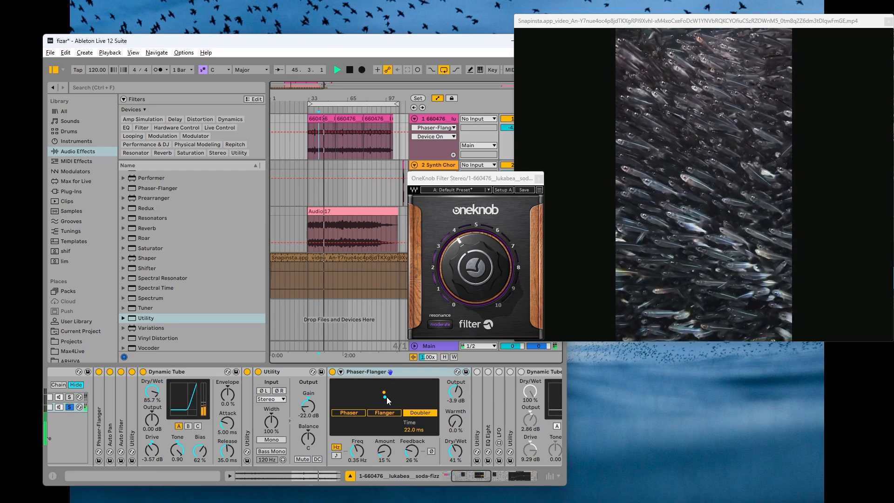
pyautogui.click(420, 430)
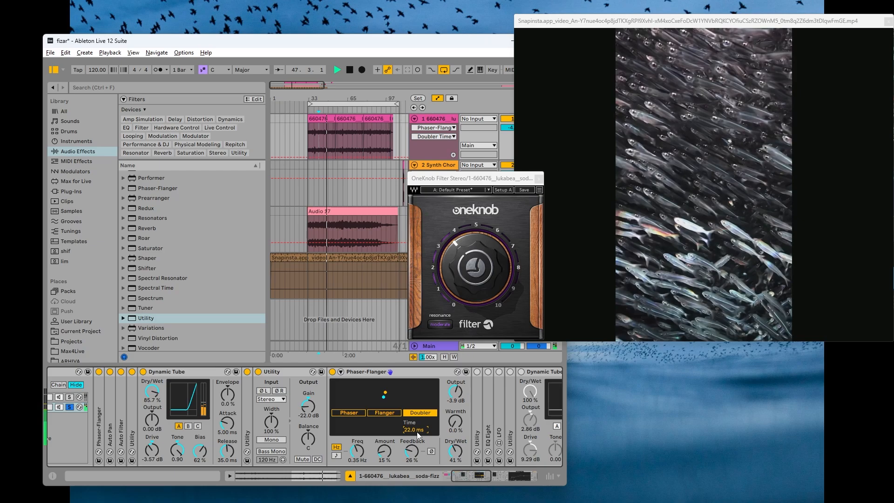
pyautogui.click(333, 376)
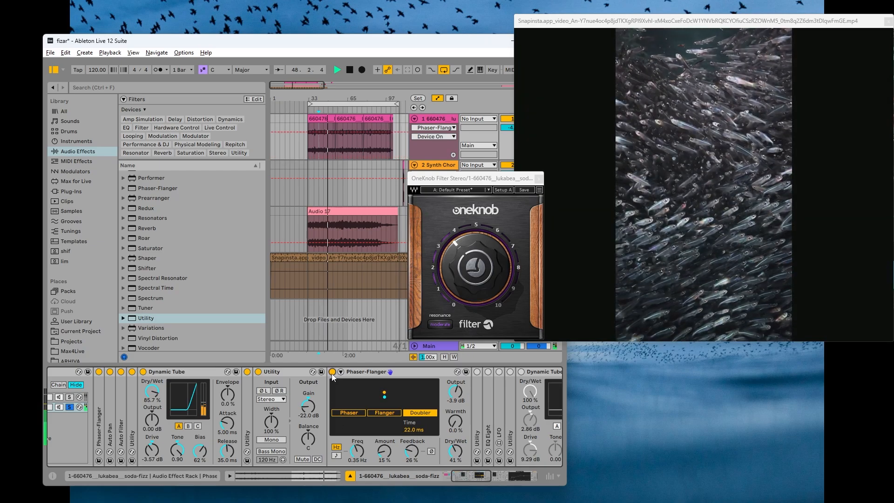
pyautogui.click(333, 374)
pyautogui.click(333, 373)
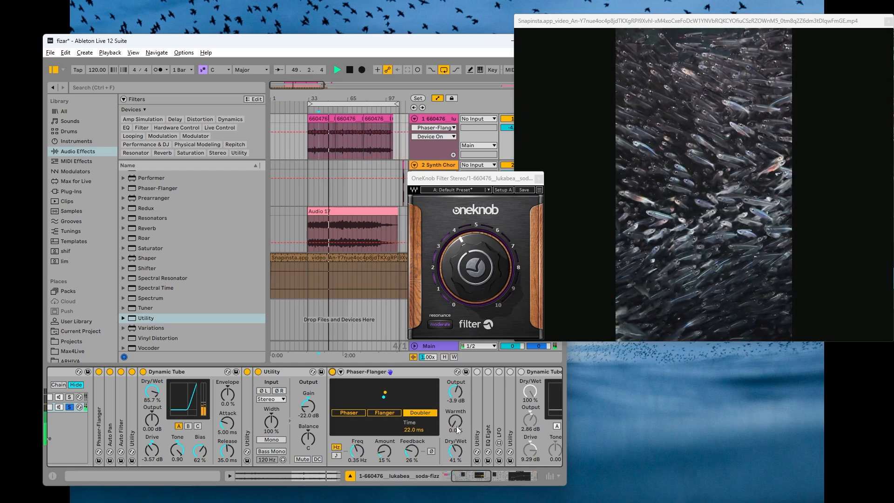
# Try a different Dry/Wet amount on the Phaser-Flanger, undo it, and stop playback
pyautogui.moveTo(455, 453); pyautogui.dragTo(455, 455)
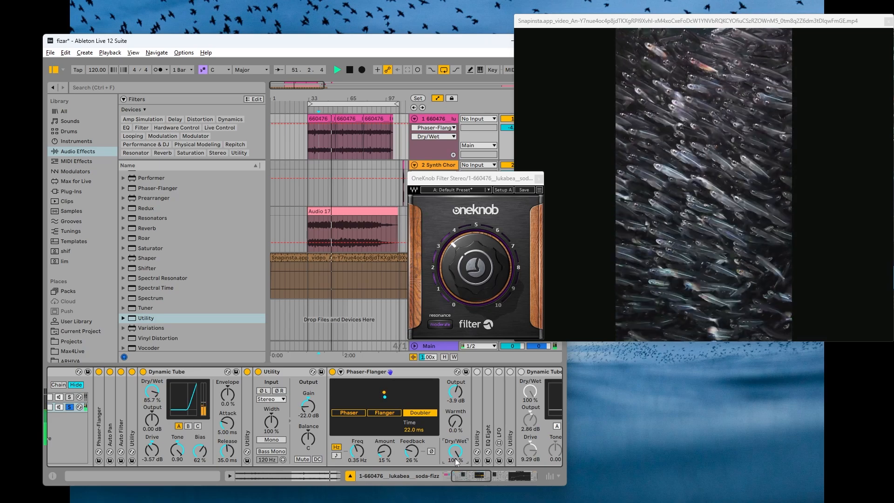
pyautogui.hotkey('ctrl', 'z')
pyautogui.press('space')
# Collapse the Phaser-Flanger and the Utility before it, and expand, activate and briefly audition the Utility that follows
pyautogui.doubleClick(354, 372)
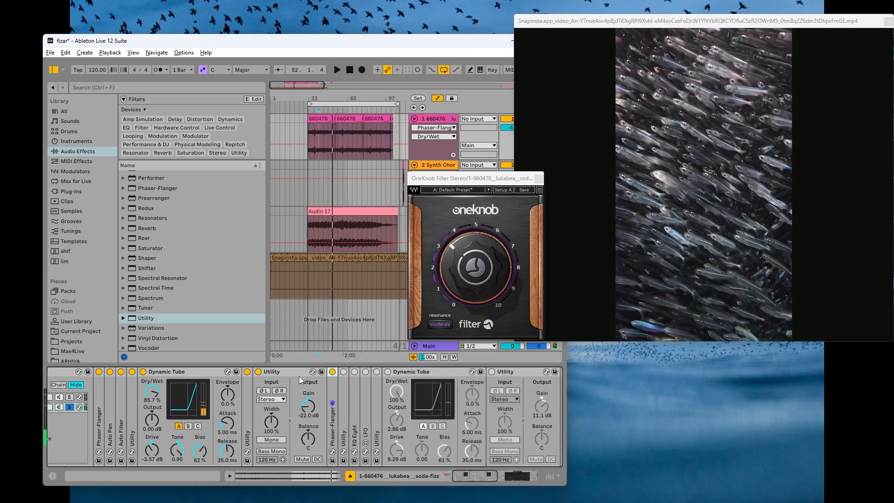
pyautogui.doubleClick(281, 373)
pyautogui.doubleClick(279, 396)
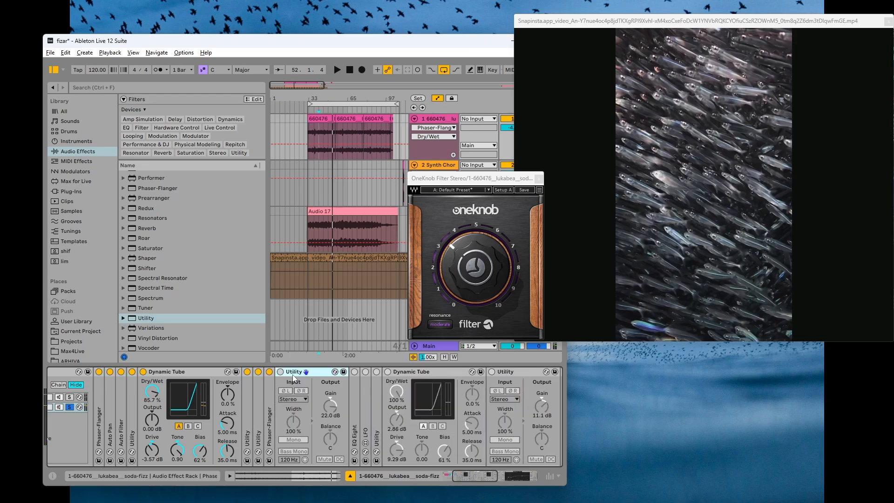
pyautogui.click(281, 372)
pyautogui.press('space')
pyautogui.press('space')
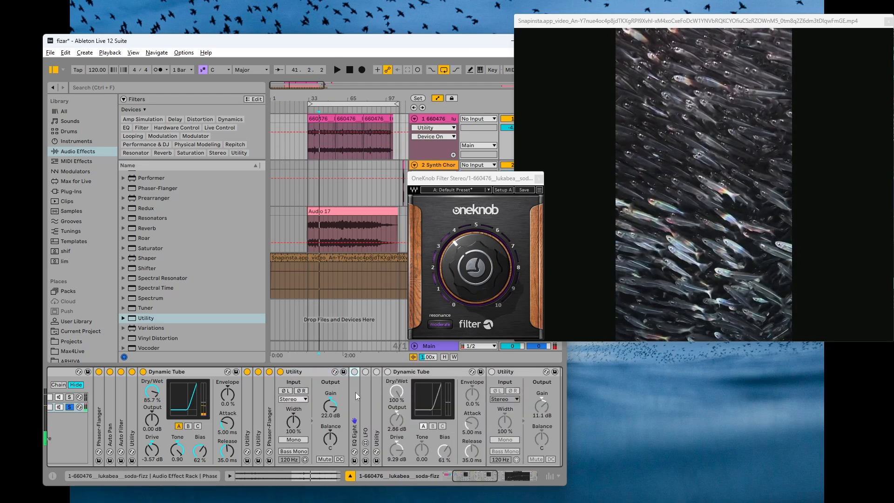
# Expand and activate the EQ Eight after that Utility, and collapse the Utility
pyautogui.doubleClick(356, 392)
pyautogui.doubleClick(309, 372)
pyautogui.click(291, 372)
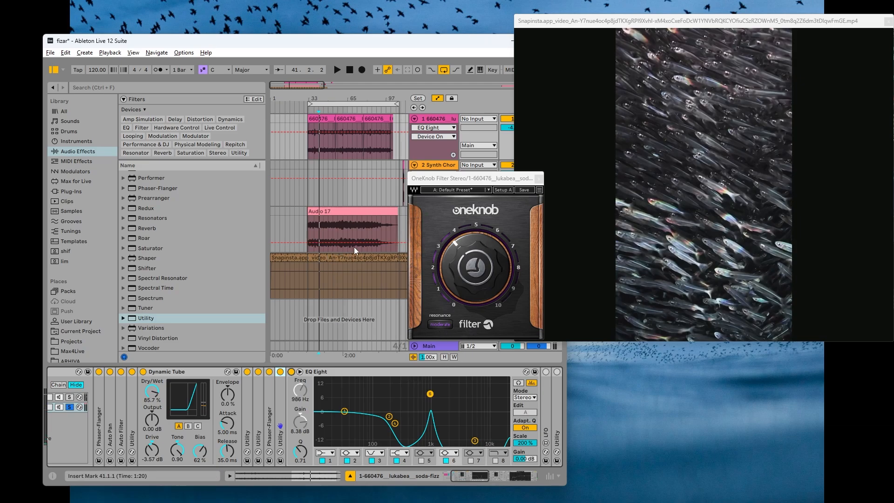
# Close the OneKnob window, examine Pro-Q 3 in the Brauer Motion chain, and return to the Phaser-Flanger chain
pyautogui.moveTo(475, 473); pyautogui.dragTo(466, 473)
pyautogui.click(94, 397)
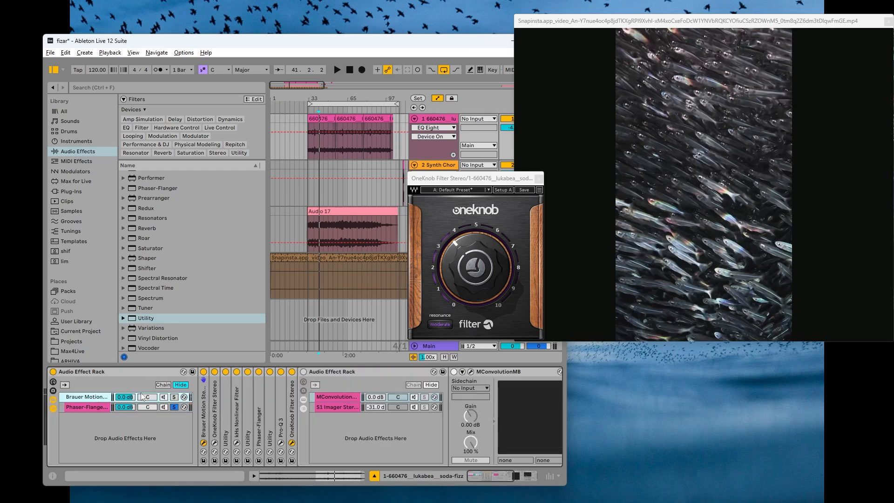
pyautogui.click(538, 178)
pyautogui.doubleClick(283, 400)
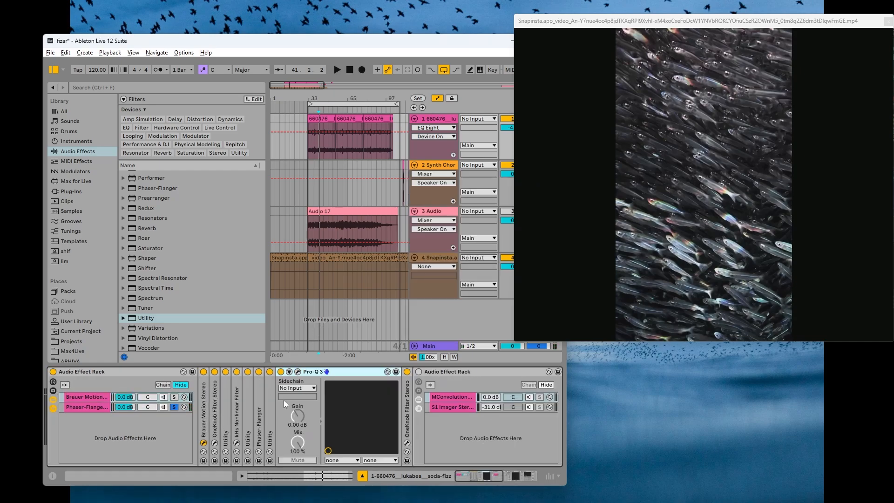
pyautogui.click(298, 372)
pyautogui.click(753, 55)
pyautogui.click(89, 408)
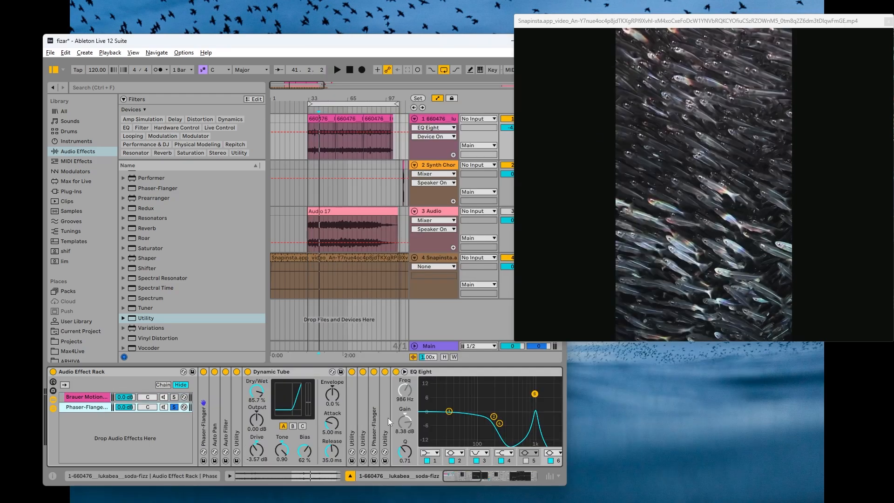
# Insert another EQ Eight directly after the existing EQ Eight in the Phaser-Flanger chain
pyautogui.click(487, 477)
pyautogui.scroll(4, 172, 284)
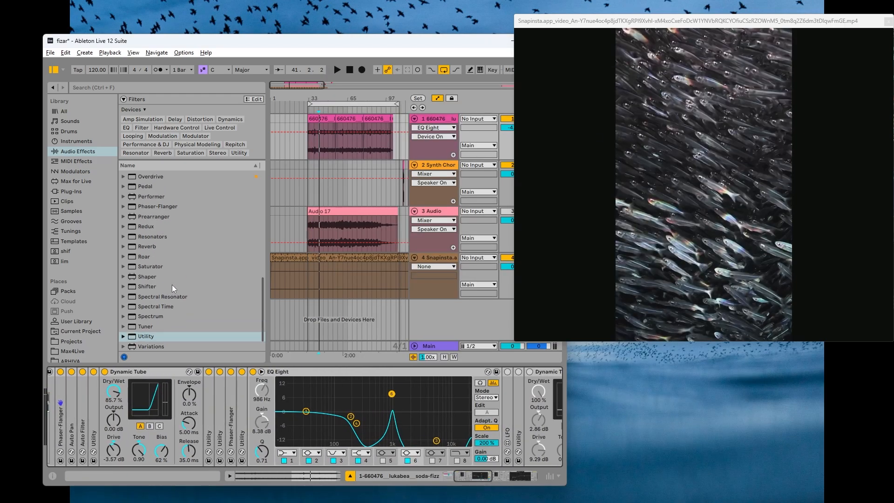
pyautogui.scroll(3, 178, 285)
pyautogui.moveTo(150, 194); pyautogui.dragTo(527, 422)
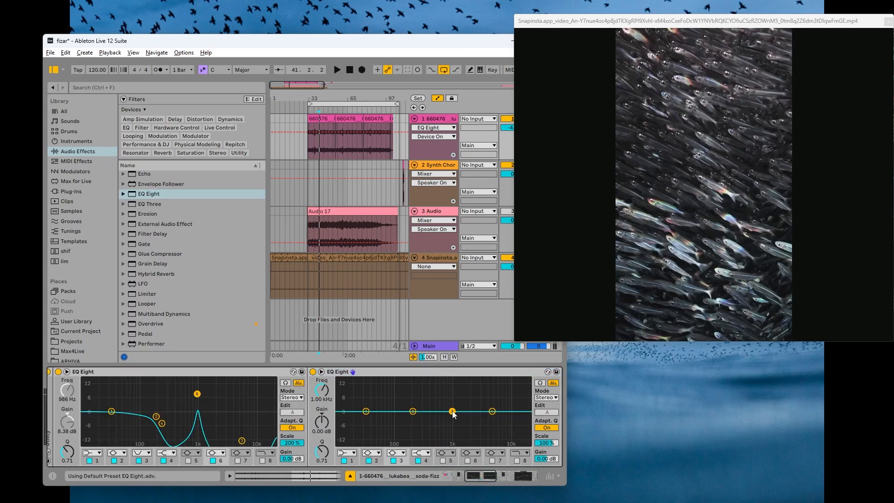
# Make band 3 of the added EQ Eight a notch at 5.50 kHz, Q 0.13, with 12 dB output gain and 200% scale
pyautogui.click(392, 453)
pyautogui.click(396, 426)
pyautogui.moveTo(456, 418); pyautogui.dragTo(494, 440)
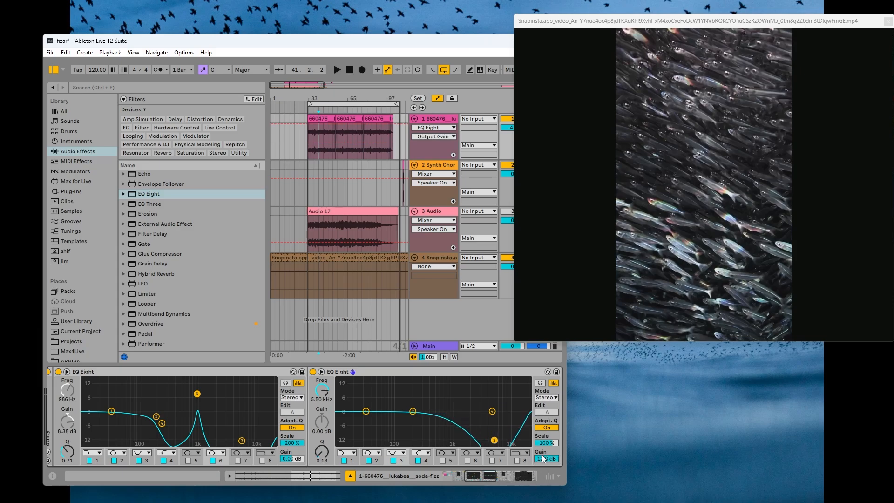
pyautogui.moveTo(547, 442); pyautogui.dragTo(549, 421)
pyautogui.moveTo(472, 475); pyautogui.dragTo(489, 480)
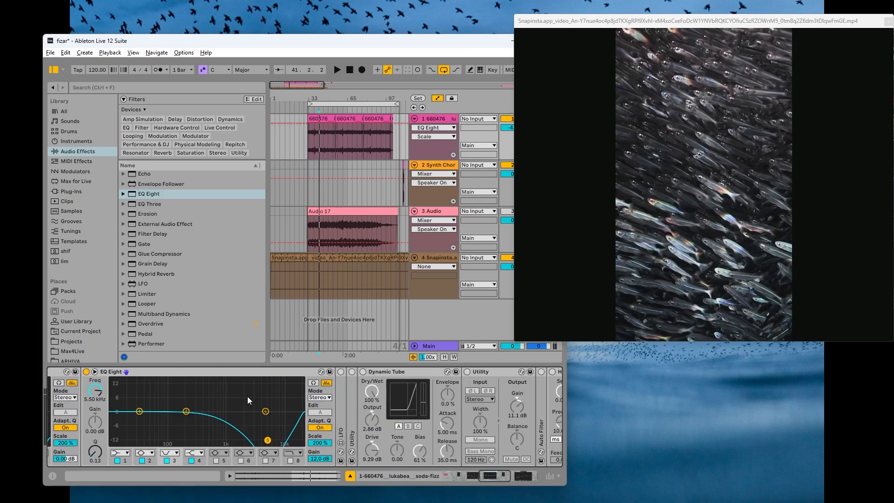
# Cut the added EQ Eight from the Phaser-Flanger chain
pyautogui.click(198, 371)
pyautogui.rightClick(198, 372)
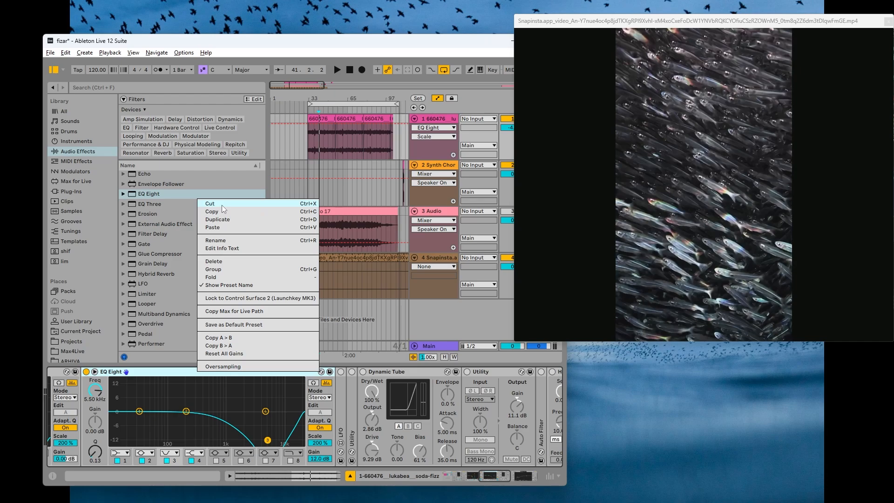
pyautogui.click(221, 205)
# Play the track from near the clip's start and again from about bar 60 with the original EQ Eight in view
pyautogui.moveTo(497, 487); pyautogui.dragTo(479, 478)
pyautogui.click(312, 143)
pyautogui.press('space')
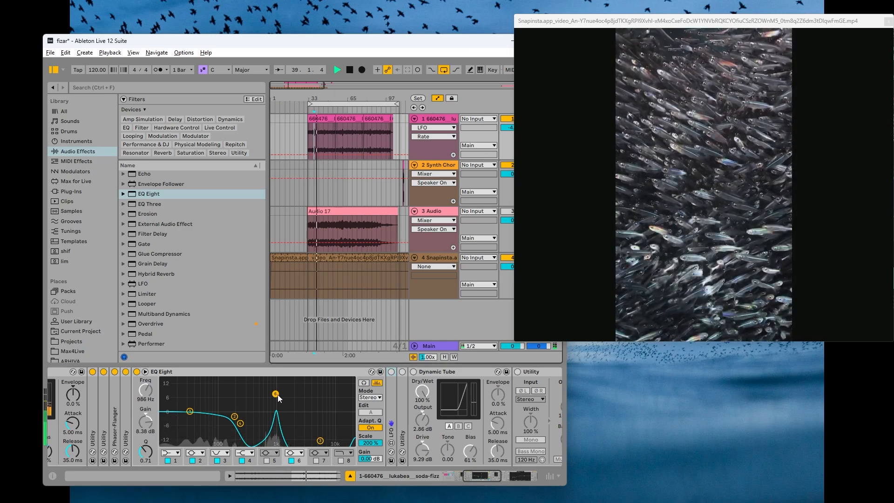
pyautogui.click(345, 138)
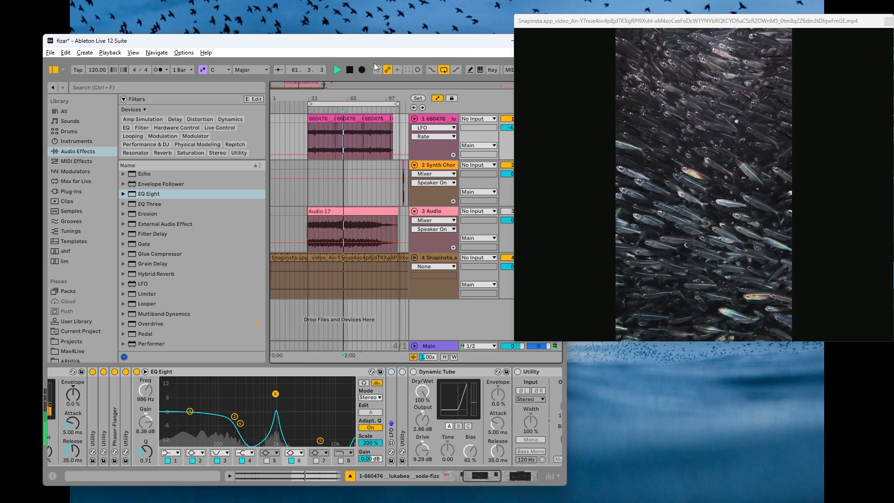
# Activate and expand the LFO after EQ Eight, and display its parameter mappings
pyautogui.moveTo(481, 477)
pyautogui.mouseDown()
pyautogui.moveTo(516, 487)
pyautogui.moveTo(494, 477)
pyautogui.mouseUp()
pyautogui.click(90, 372)
pyautogui.doubleClick(362, 401)
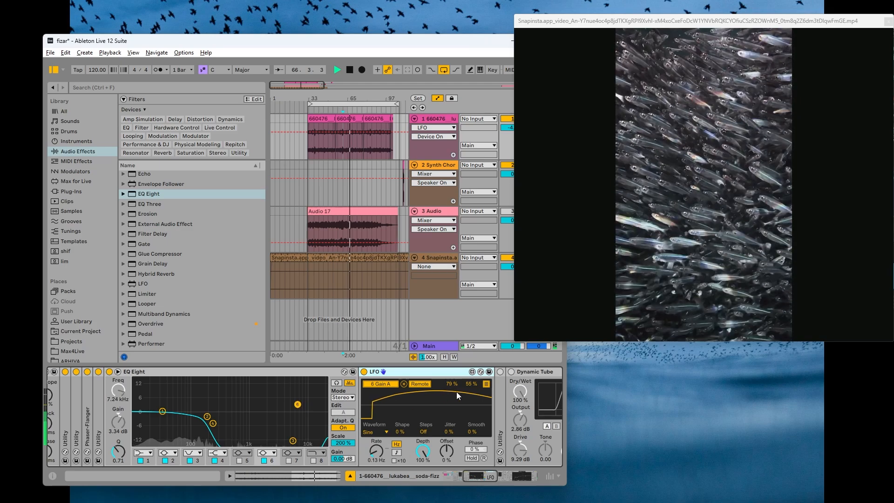
pyautogui.click(487, 383)
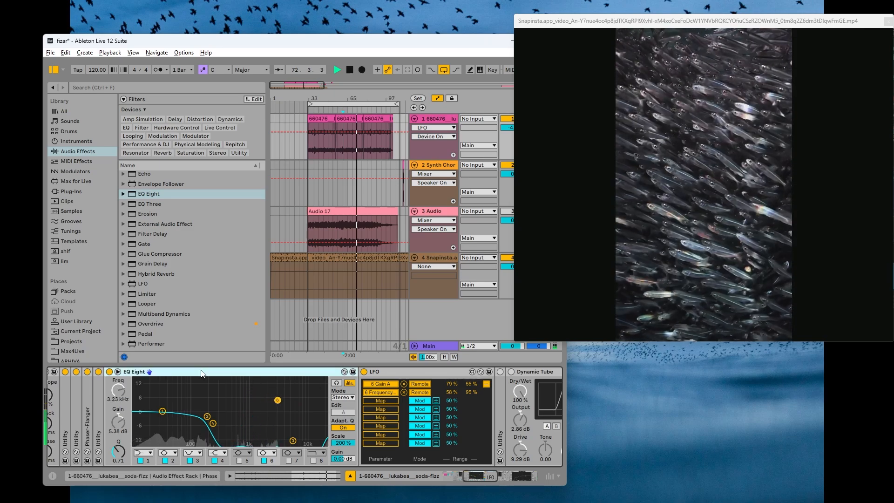
# Expand and activate the Utility after the LFO, activate the following Dynamic Tube, and collapse EQ Eight and the LFO
pyautogui.doubleClick(253, 373)
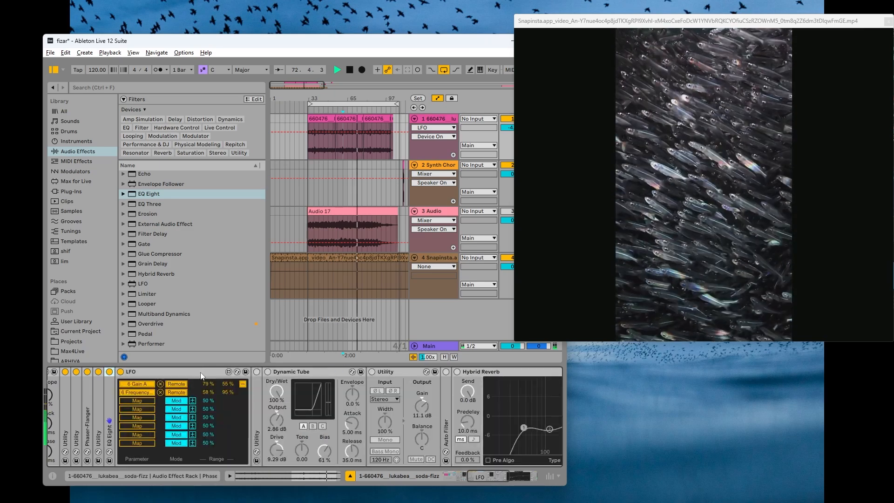
pyautogui.doubleClick(259, 389)
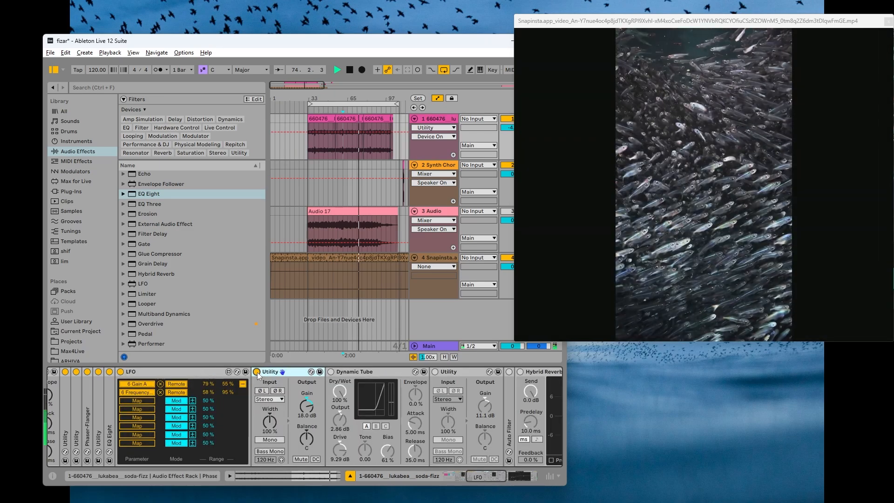
pyautogui.click(331, 371)
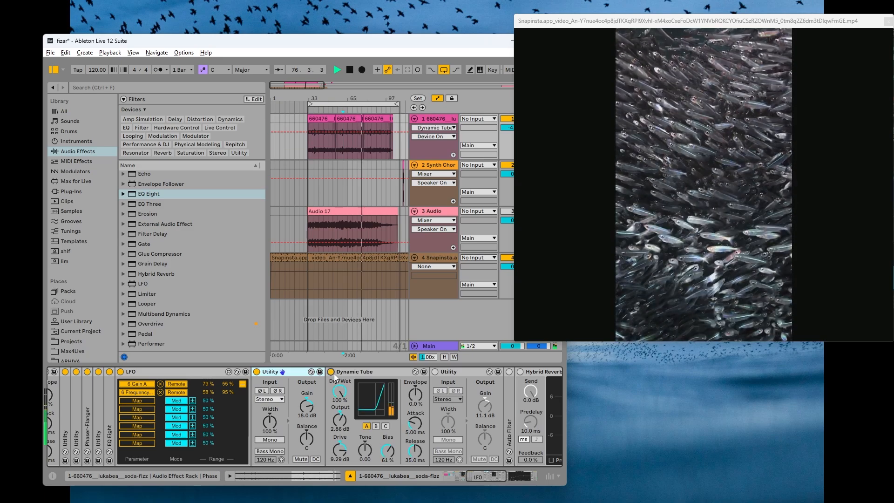
pyautogui.doubleClick(201, 373)
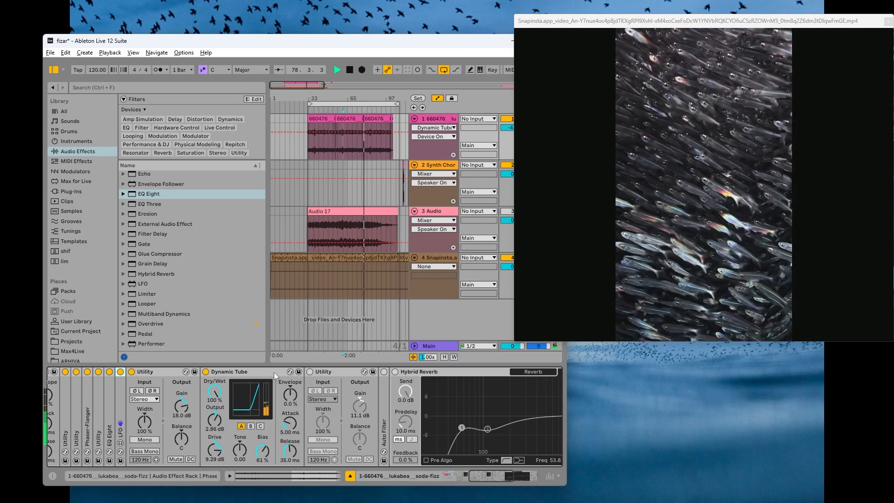
# Solo the Brauer Motion chain briefly for comparison, and return the solo to the Phaser-Flanger chain
pyautogui.moveTo(509, 483); pyautogui.dragTo(483, 477)
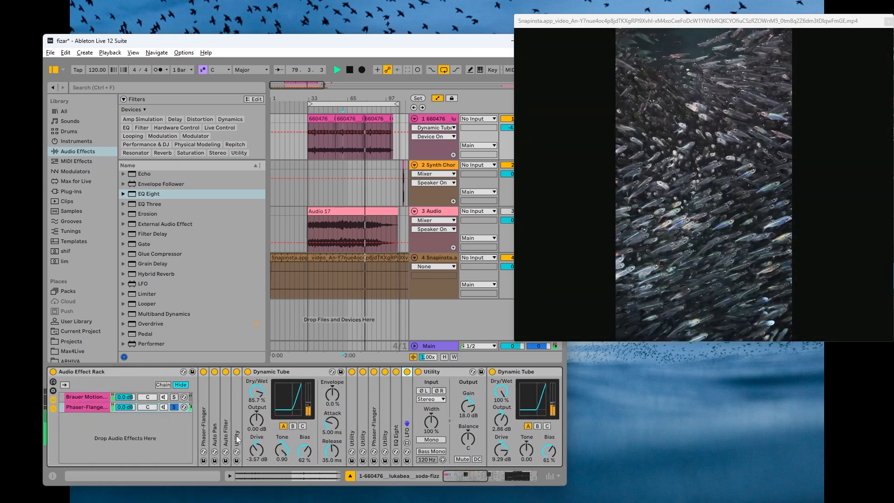
pyautogui.click(177, 406)
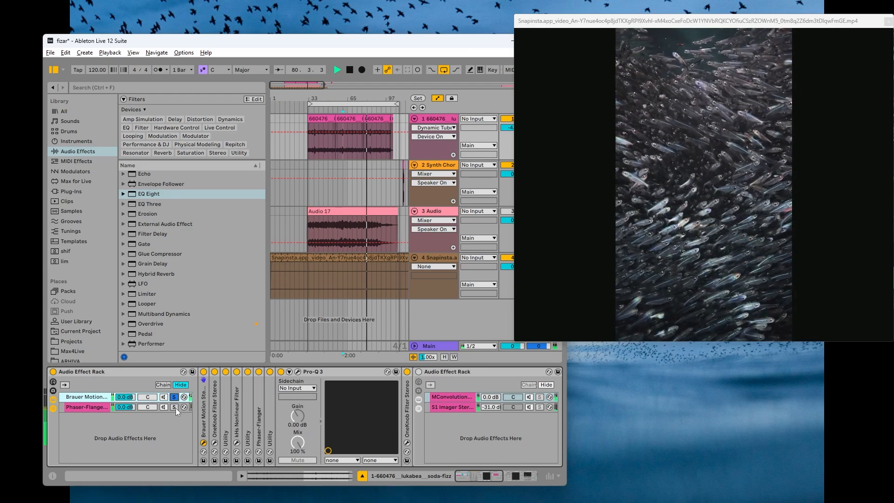
pyautogui.click(175, 408)
# Activate the Utility after the second Dynamic Tube and the Auto Filter behind it, audition them, and collapse the Auto Filter
pyautogui.moveTo(438, 473); pyautogui.dragTo(468, 479)
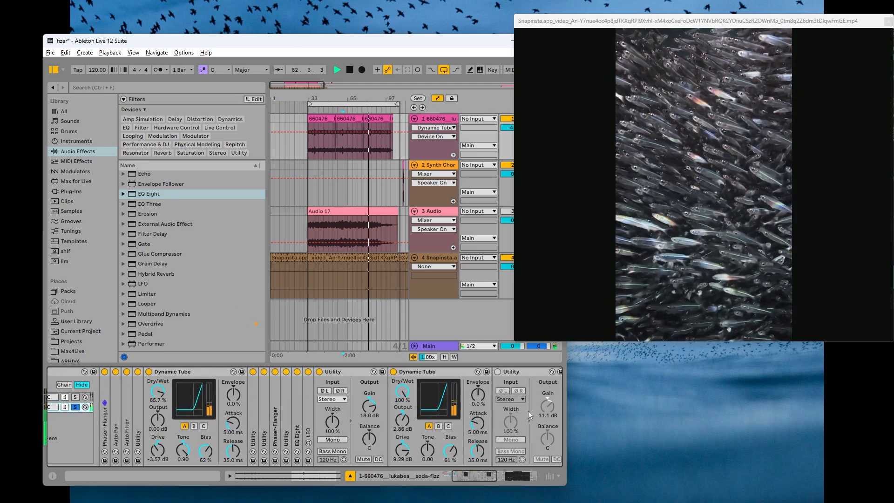
pyautogui.moveTo(474, 473); pyautogui.dragTo(497, 490)
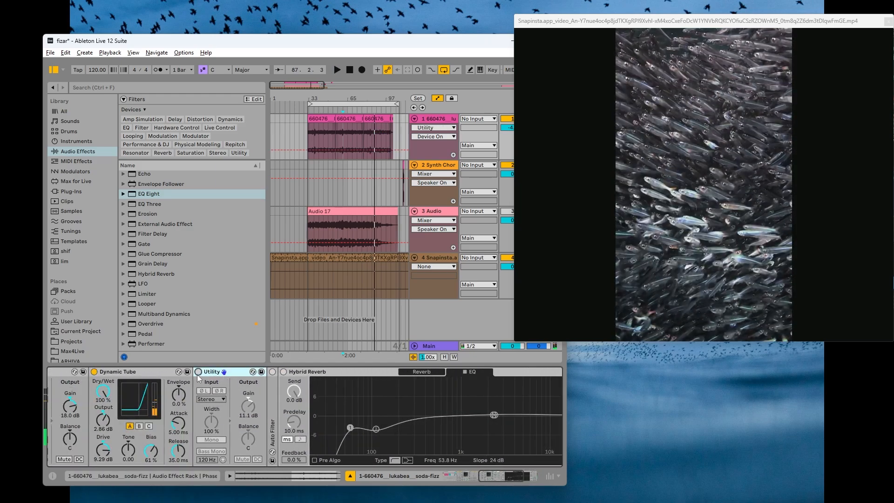
pyautogui.doubleClick(272, 390)
pyautogui.press('space')
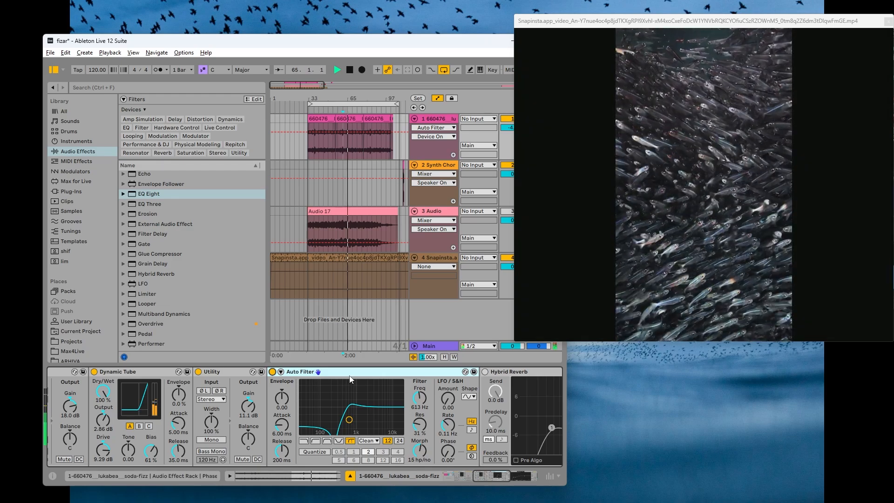
pyautogui.doubleClick(342, 374)
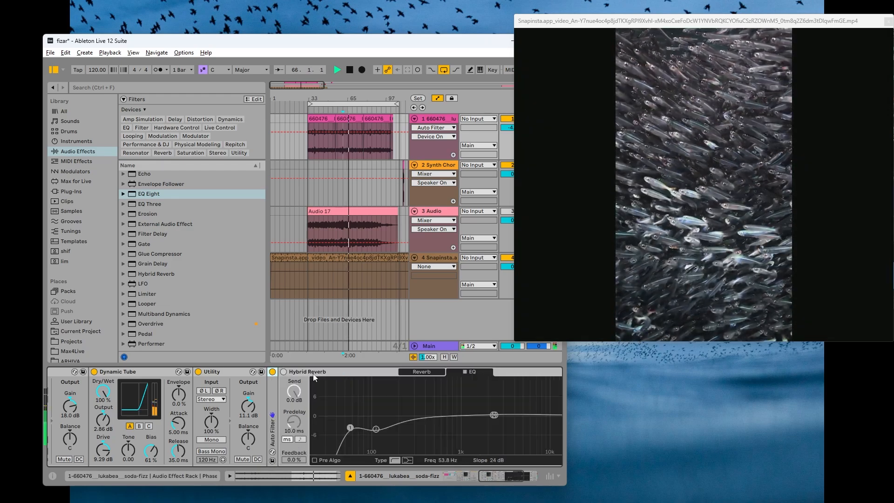
pyautogui.press('space')
# Solo the Brauer Motion chain and set the playback start to bar 45
pyautogui.moveTo(492, 477); pyautogui.dragTo(453, 477)
pyautogui.click(174, 397)
pyautogui.click(323, 156)
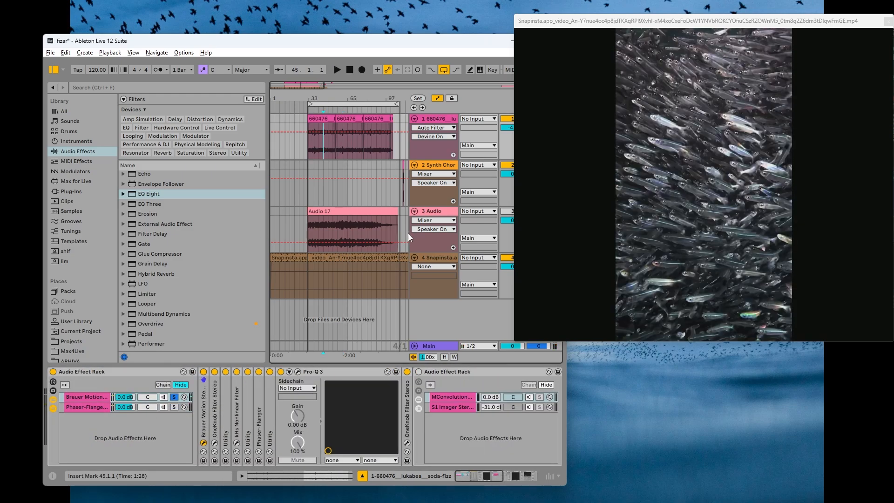
# Activate the nested Audio Effect Rack in the Brauer Motion chain and audition it, keeping that chain soloed
pyautogui.click(454, 397)
pyautogui.moveTo(484, 476); pyautogui.dragTo(459, 476)
pyautogui.press('space')
pyautogui.click(125, 407)
pyautogui.press('space')
pyautogui.click(174, 397)
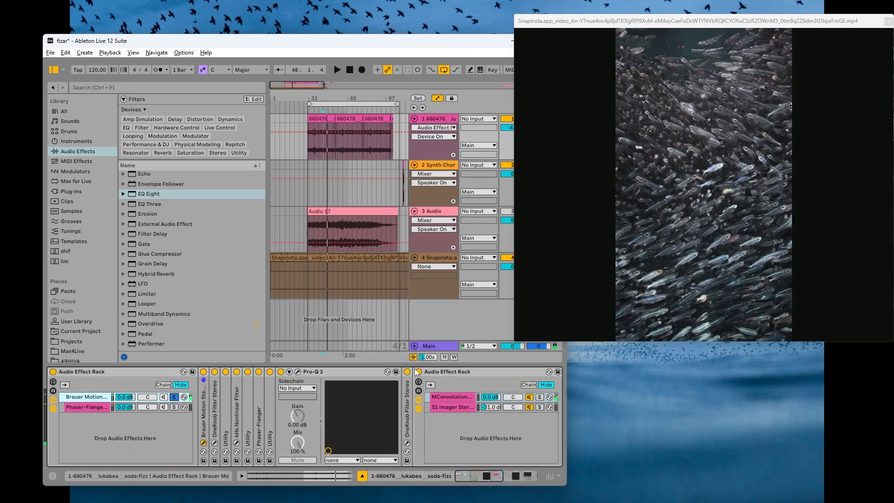
# Play from bar 45 and open the MConvolutionMB plug-in window in the nested rack
pyautogui.press('space')
pyautogui.hscroll(4, 441, 390)
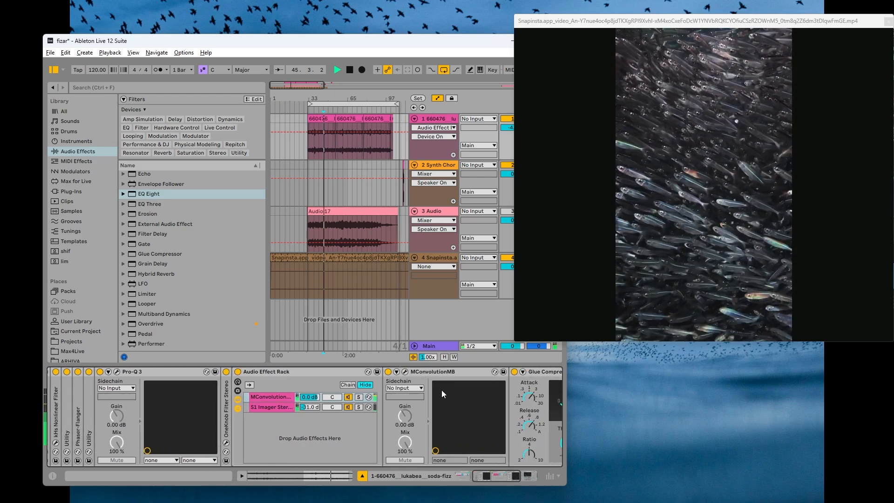
pyautogui.click(406, 372)
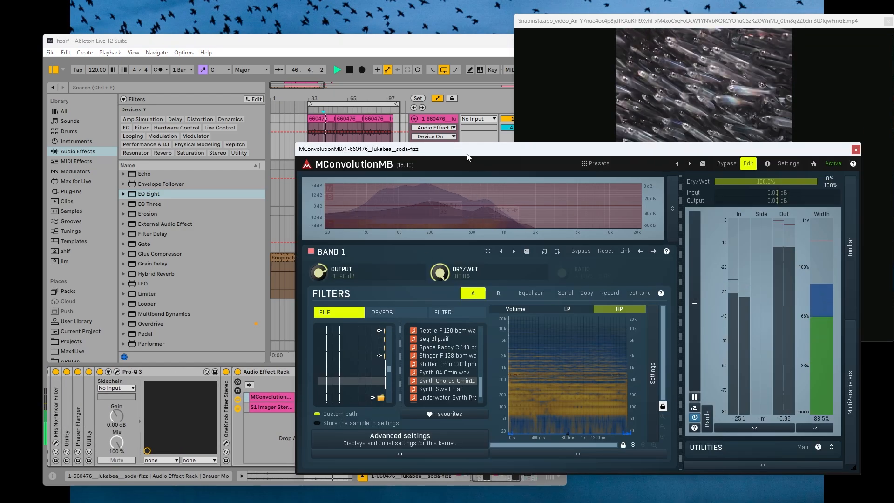
# Stop playback, move the MConvolutionMB window aside, and inspect the short Synth Chords clips on track 2
pyautogui.moveTo(463, 154); pyautogui.dragTo(706, 56)
pyautogui.press('space')
pyautogui.moveTo(370, 98); pyautogui.dragTo(235, 153)
pyautogui.press('a')
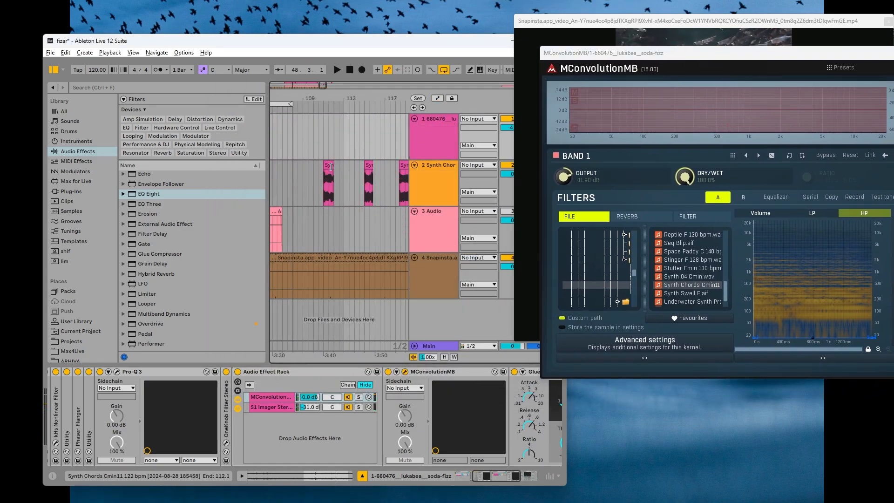
pyautogui.doubleClick(329, 166)
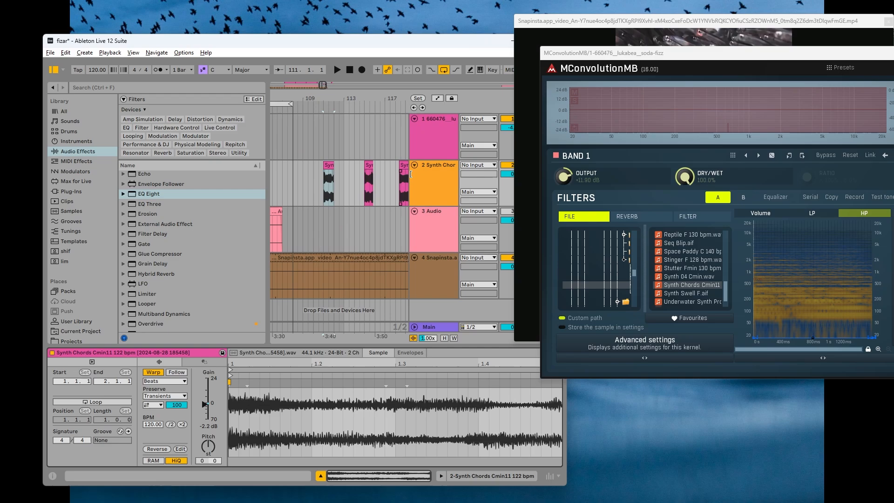
pyautogui.click(401, 166)
pyautogui.moveTo(355, 368); pyautogui.dragTo(454, 347)
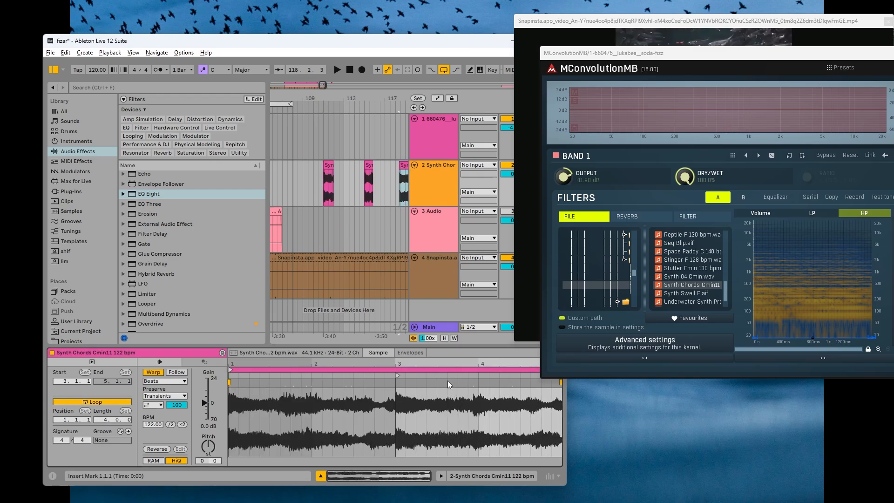
# Paste a copy of the last short Synth Chords clip on track 2 around bar 129 and delete it
pyautogui.click(404, 166)
pyautogui.hotkey('ctrl', 'c')
pyautogui.moveTo(392, 100); pyautogui.dragTo(252, 88)
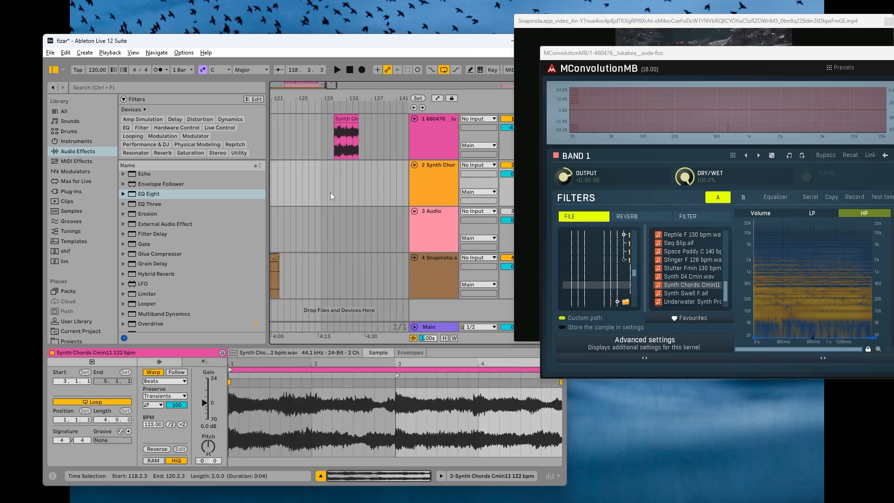
pyautogui.click(329, 190)
pyautogui.hotkey('ctrl', 'v')
pyautogui.click(347, 129)
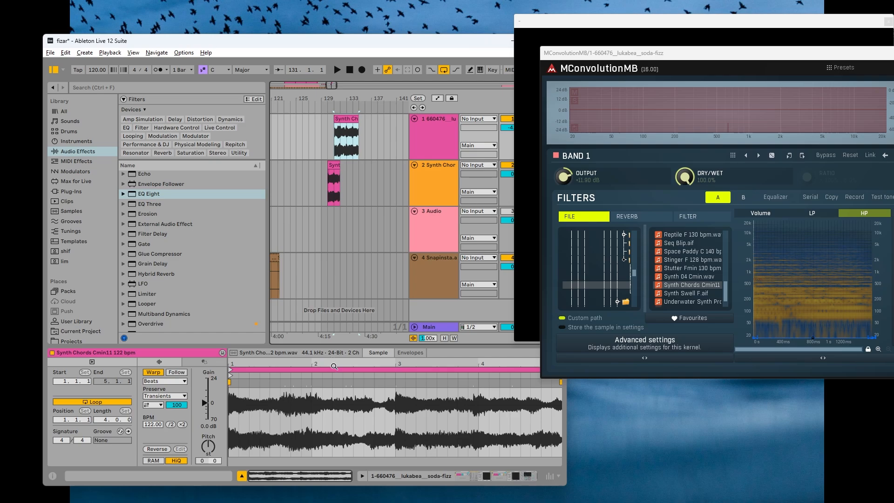
pyautogui.click(347, 392)
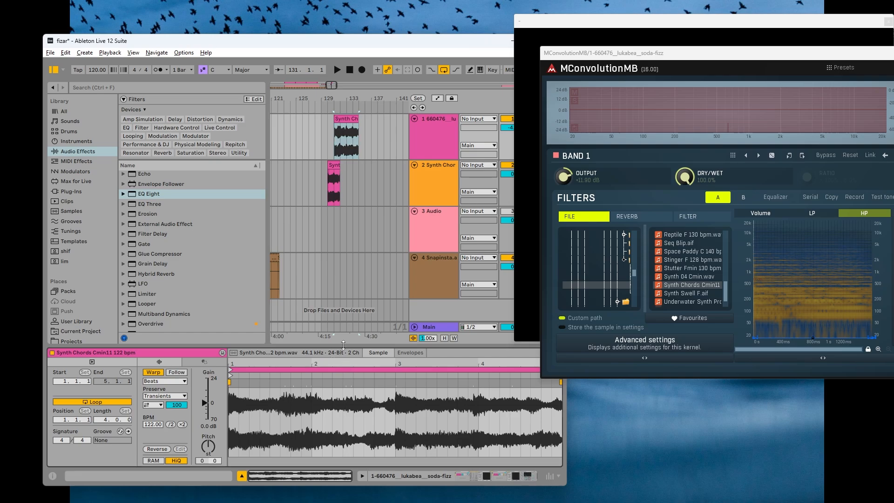
pyautogui.moveTo(297, 184); pyautogui.dragTo(377, 191)
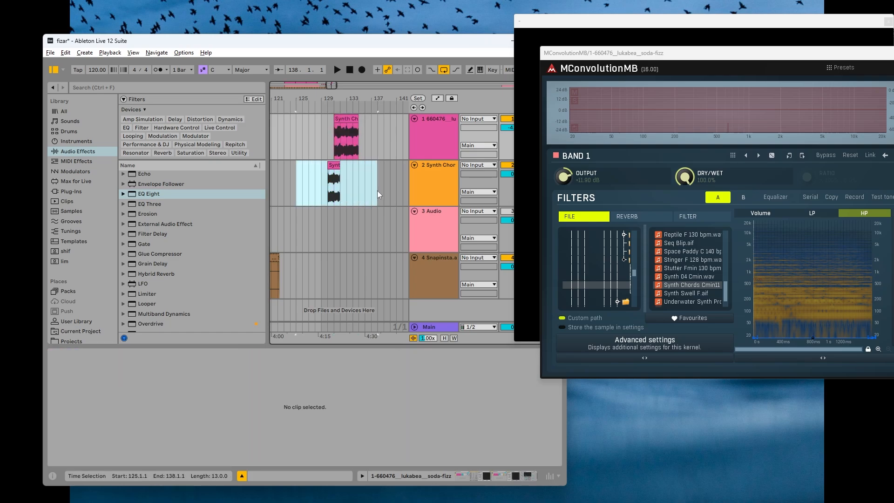
# Insert an audio track below track 3 and move the Synth Chords clip from track 1 onto it at bar 129
pyautogui.click(345, 128)
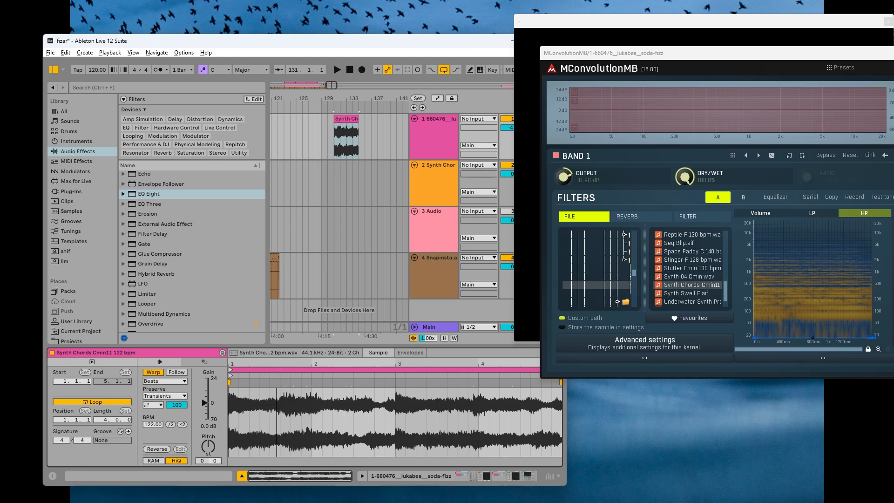
pyautogui.rightClick(440, 233)
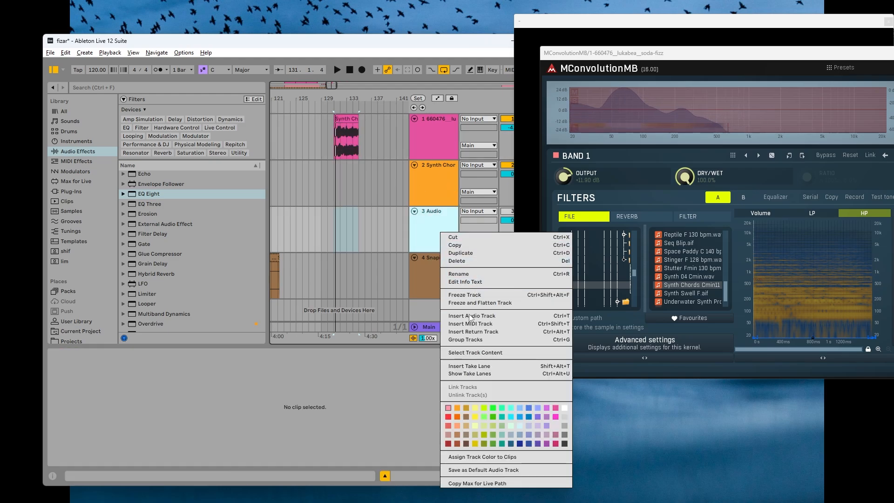
pyautogui.click(471, 317)
pyautogui.moveTo(345, 118); pyautogui.dragTo(332, 258)
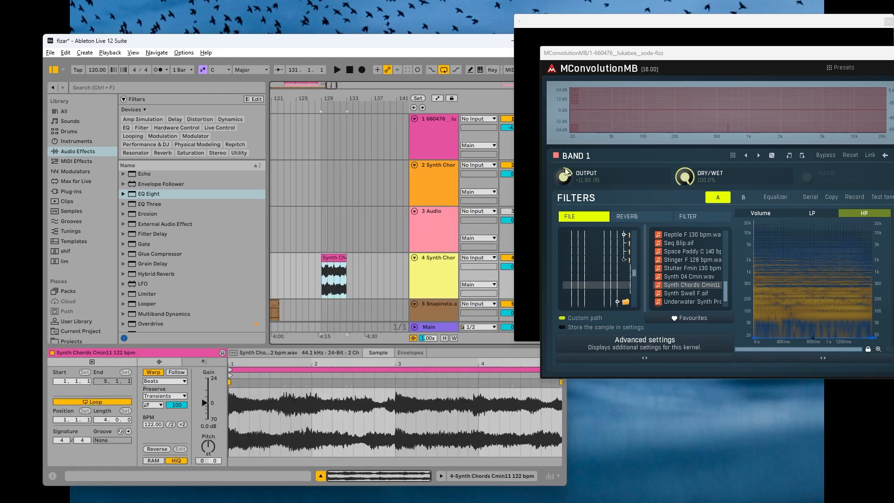
# Audition the Synth Chords clip, lowering track 4's volume to -7.2 dB and turning off the clip's Warp
pyautogui.click(575, 39)
pyautogui.moveTo(568, 23); pyautogui.dragTo(744, 45)
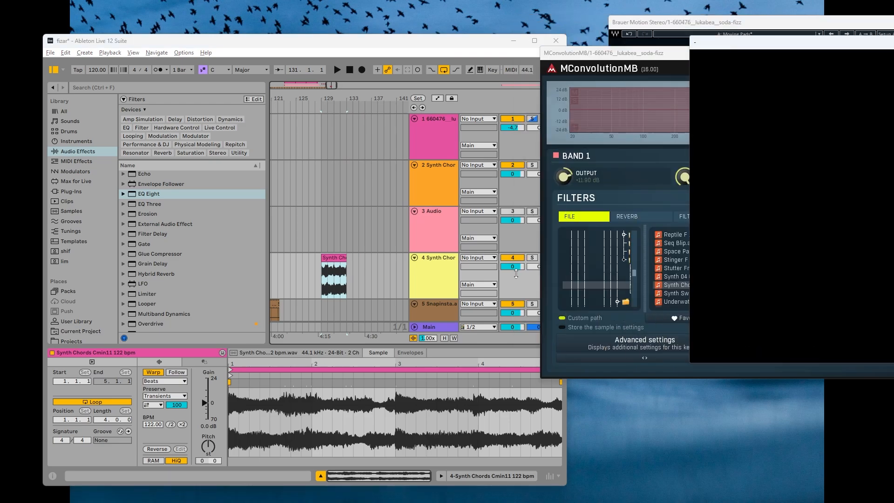
pyautogui.click(333, 258)
pyautogui.press('space')
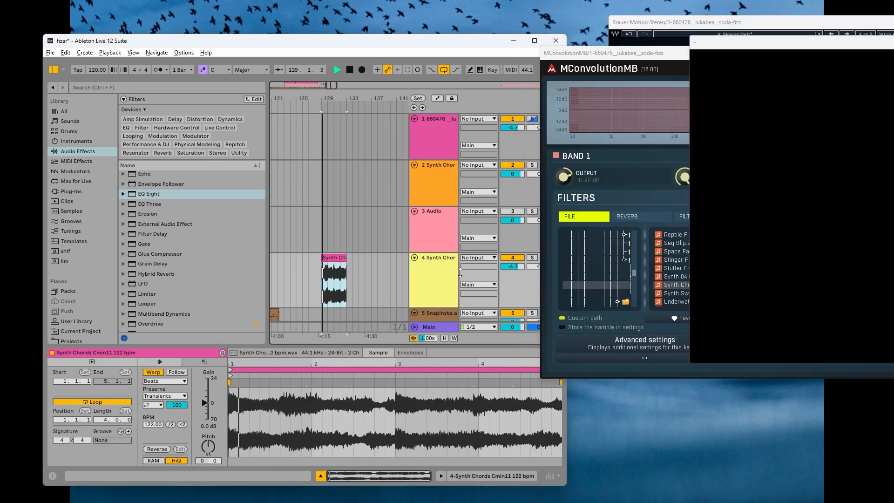
pyautogui.moveTo(514, 265); pyautogui.dragTo(514, 279)
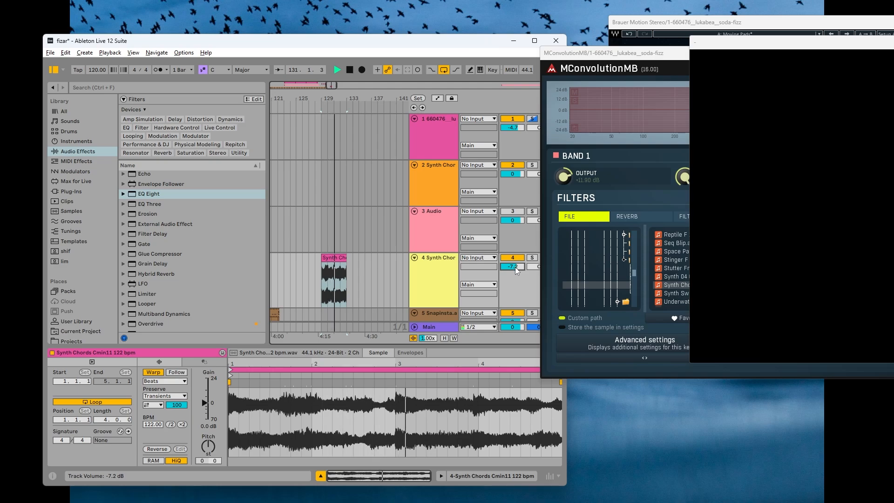
pyautogui.click(154, 374)
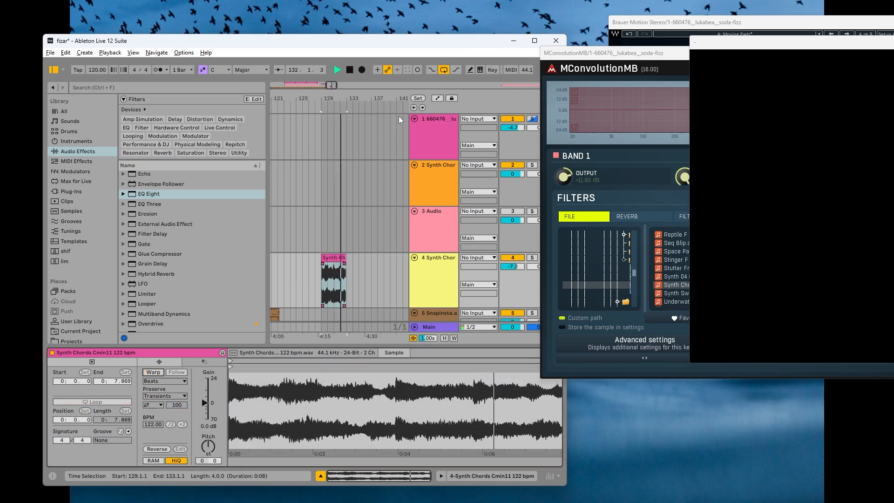
# Stop playback, set the insert position to bar 37 on the soda-fizz track, and show its device chain
pyautogui.moveTo(366, 98)
pyautogui.mouseDown()
pyautogui.moveTo(345, 85)
pyautogui.moveTo(300, 99)
pyautogui.moveTo(300, 112)
pyautogui.mouseUp()
pyautogui.press('space')
pyautogui.click(299, 175)
pyautogui.click(295, 143)
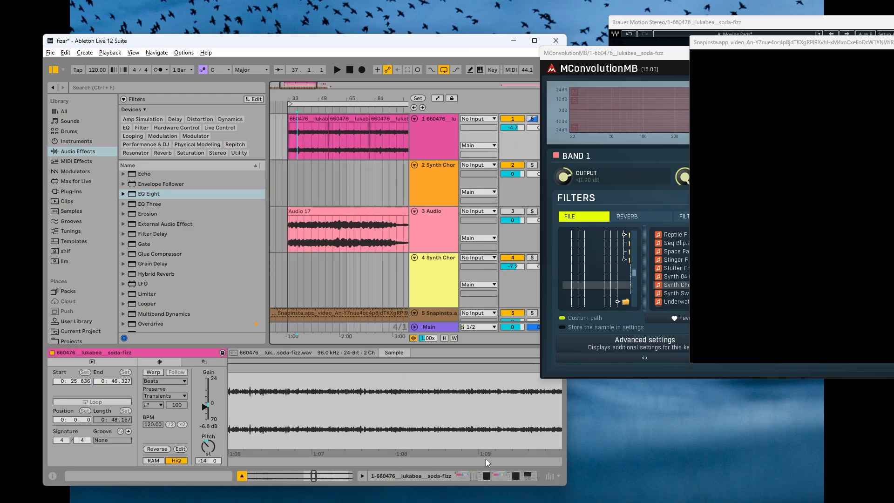
pyautogui.click(497, 474)
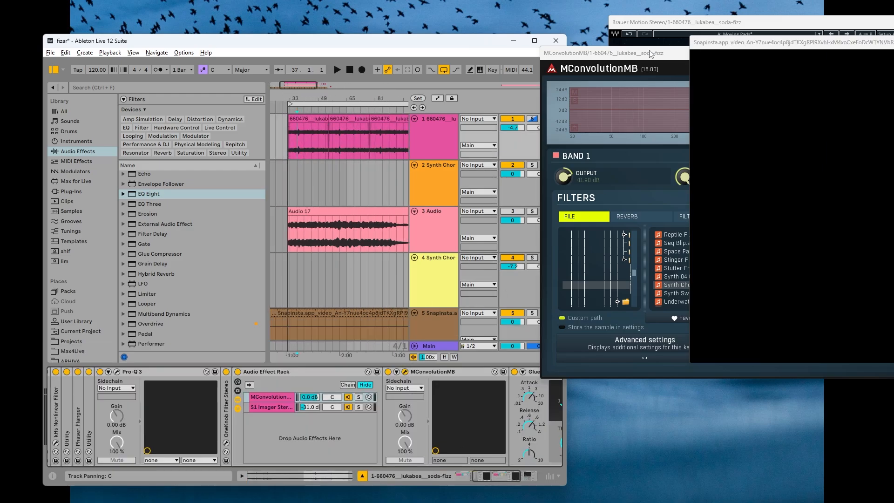
# Open the advanced settings of kernel A in MConvolutionMB and play the soda-fizz track with them in view
pyautogui.moveTo(651, 54); pyautogui.dragTo(289, 63)
pyautogui.click(321, 350)
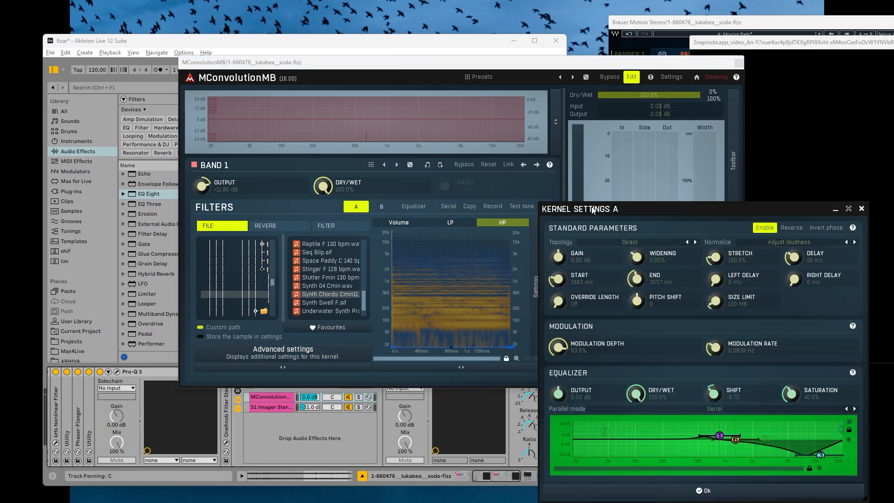
pyautogui.moveTo(586, 212); pyautogui.dragTo(631, 108)
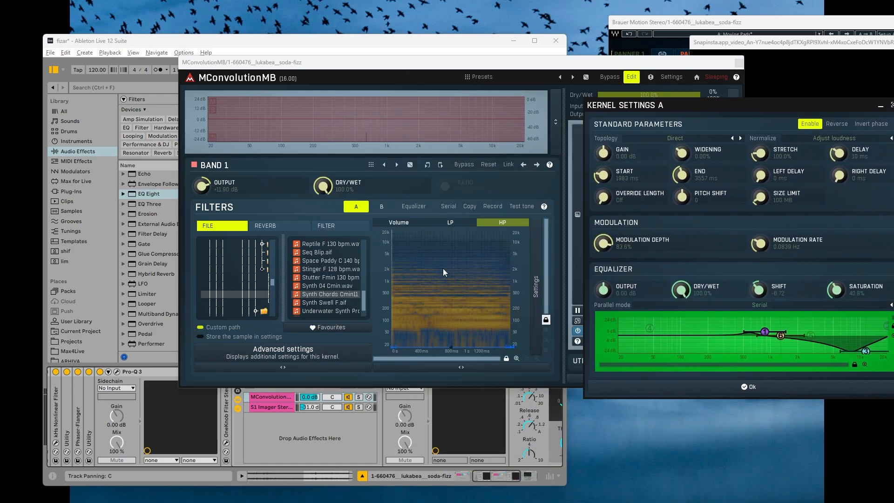
pyautogui.press('space')
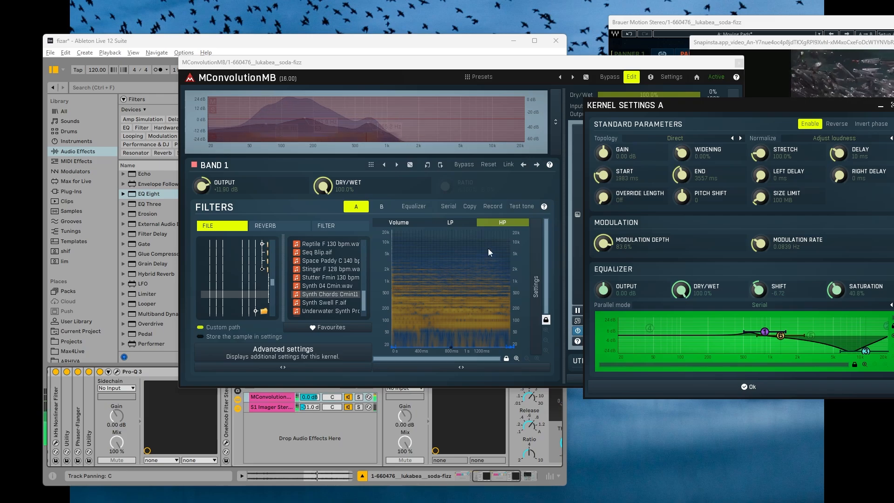
pyautogui.moveTo(655, 105); pyautogui.dragTo(391, 88)
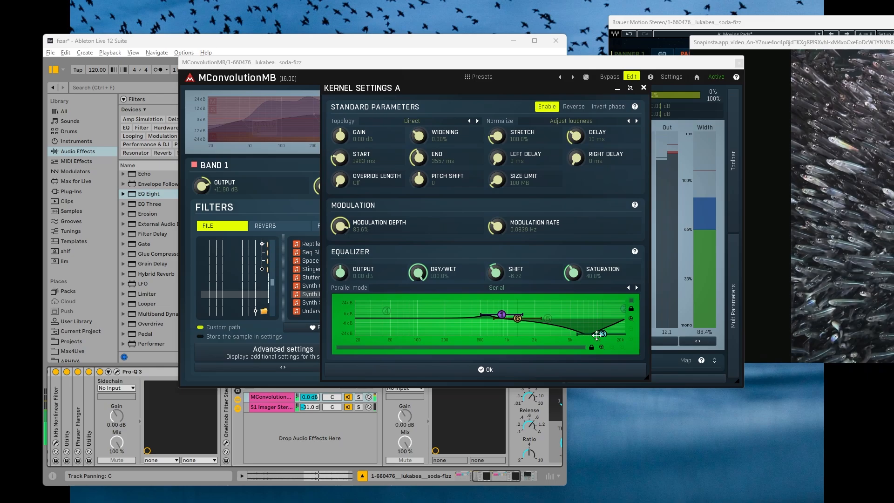
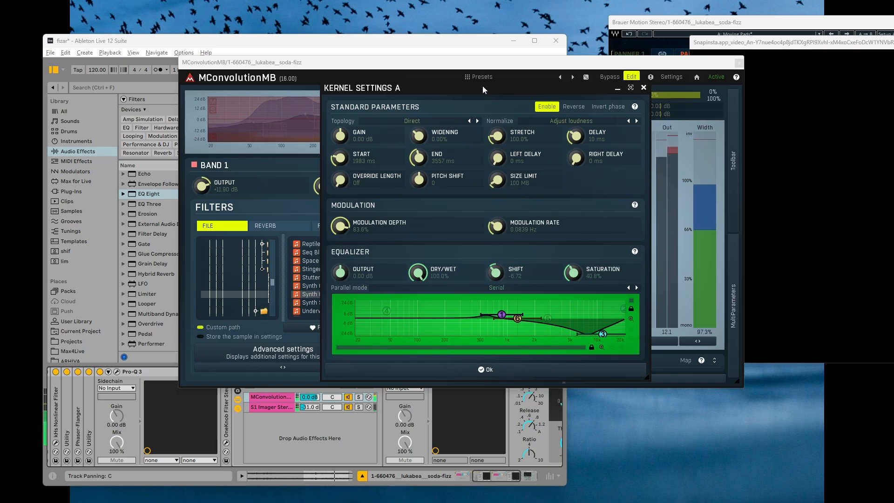
pyautogui.moveTo(485, 91); pyautogui.dragTo(443, 116)
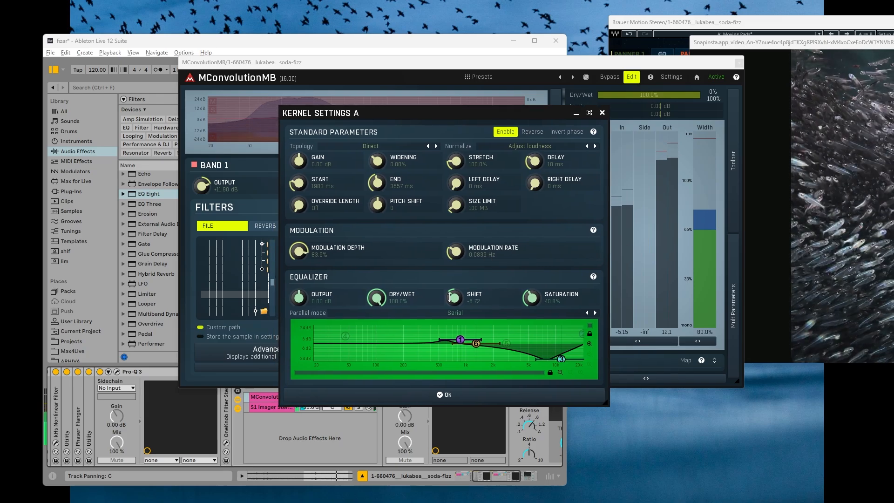
# Try a higher Shift in kernel A's equalizer while playing, and reset Shift to -6.72
pyautogui.moveTo(450, 297); pyautogui.dragTo(450, 277)
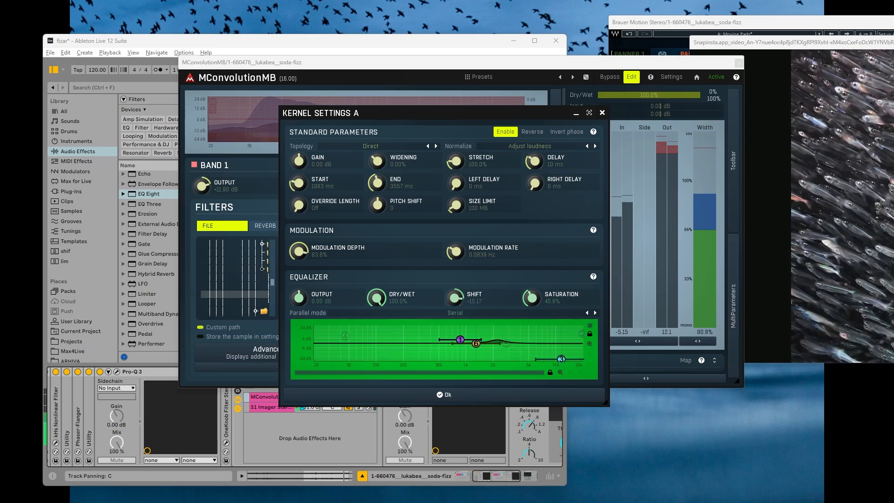
pyautogui.doubleClick(456, 298)
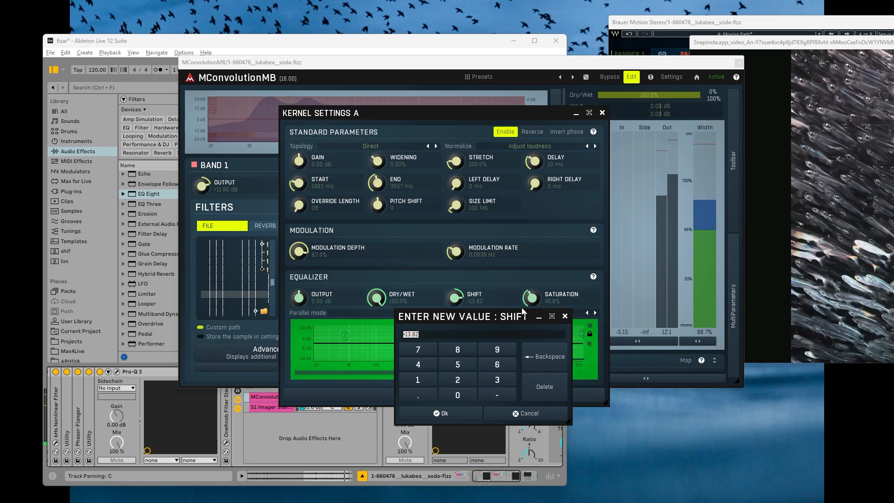
pyautogui.click(507, 395)
pyautogui.write('6.72')
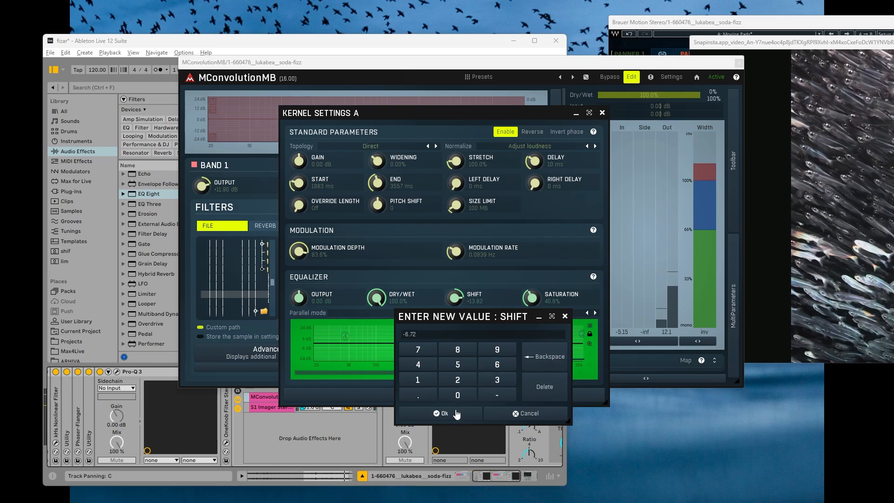
pyautogui.click(442, 414)
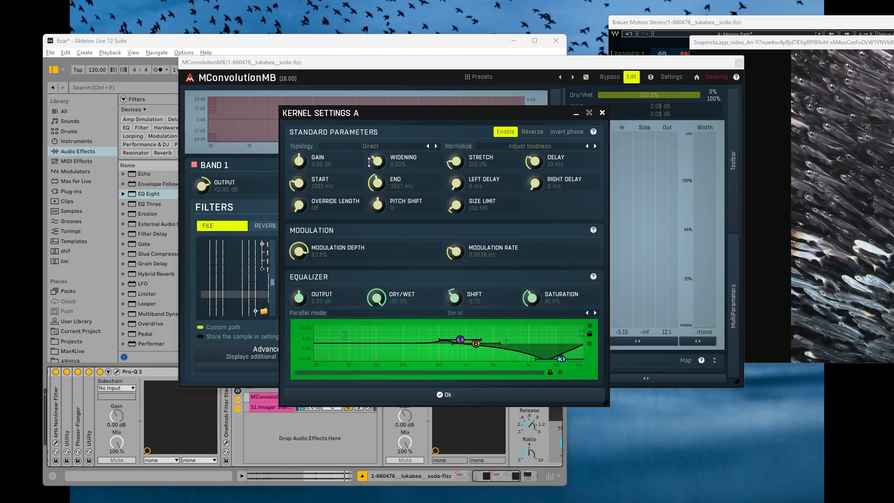
# Close the kernel settings and MConvolutionMB windows, and play from bar 45 while viewing the Glue Compressor
pyautogui.click(602, 113)
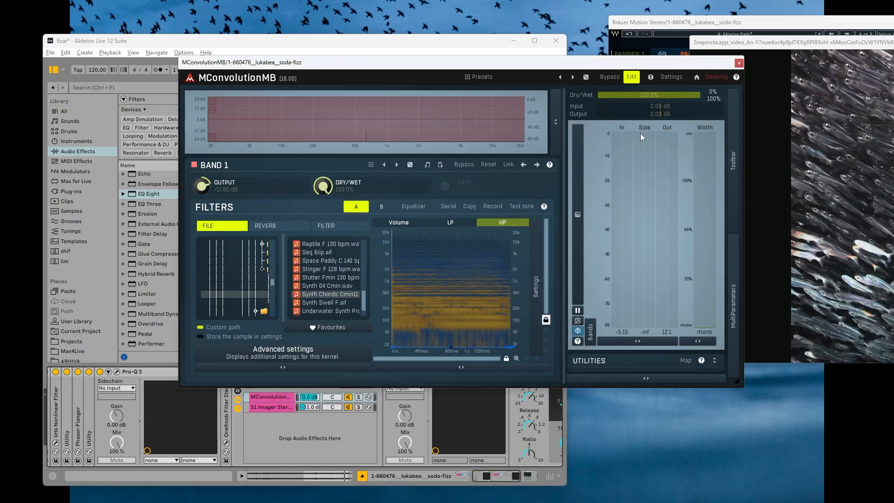
pyautogui.click(739, 64)
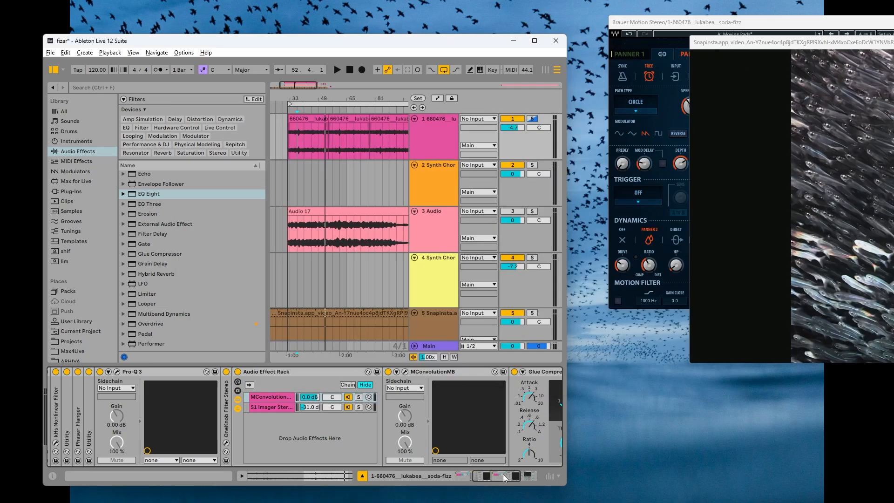
pyautogui.click(503, 474)
pyautogui.click(312, 151)
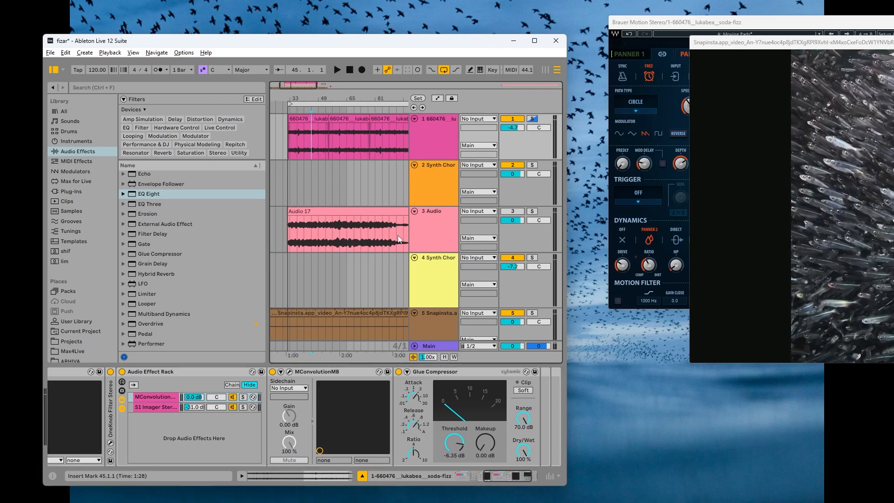
pyautogui.press('space')
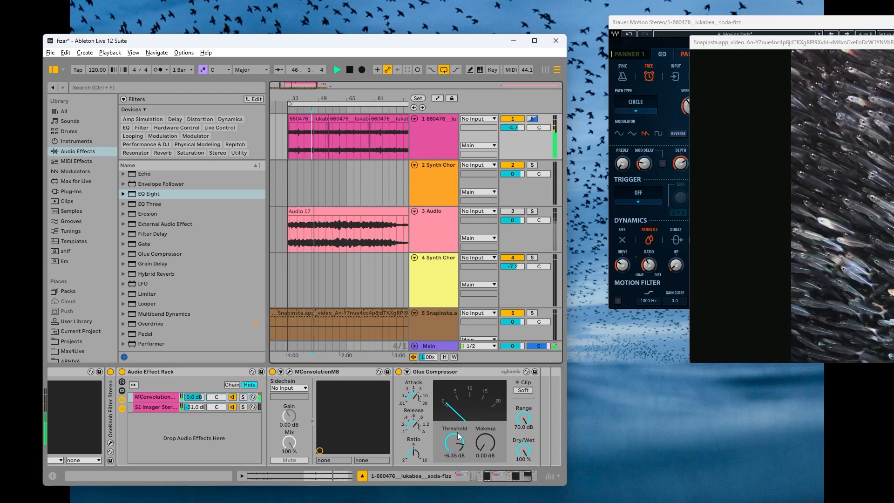
pyautogui.click(504, 480)
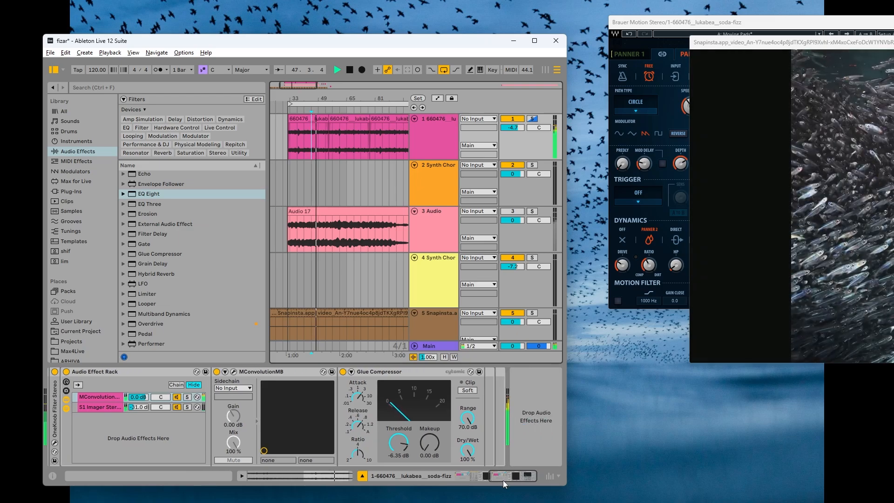
pyautogui.moveTo(503, 479); pyautogui.dragTo(454, 473)
# Solo the S1 Imager Stereo chain in the nested rack and add a Utility after the S1 Imager
pyautogui.click(148, 408)
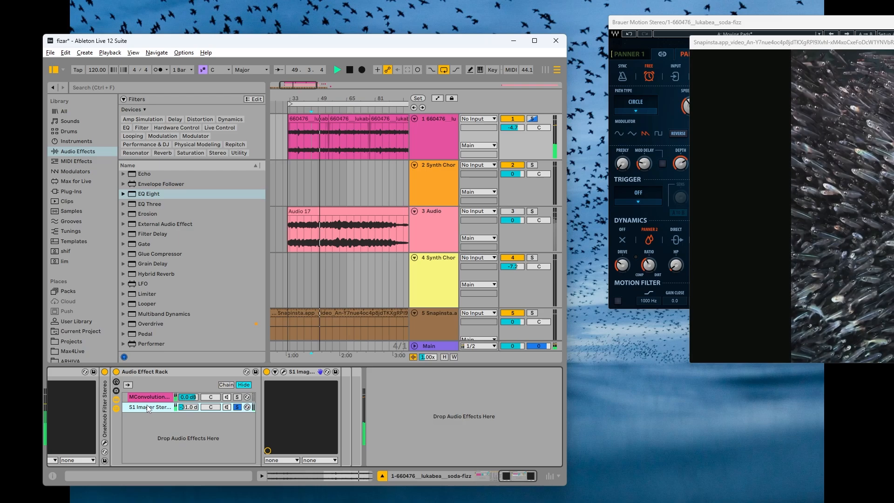
pyautogui.click(67, 152)
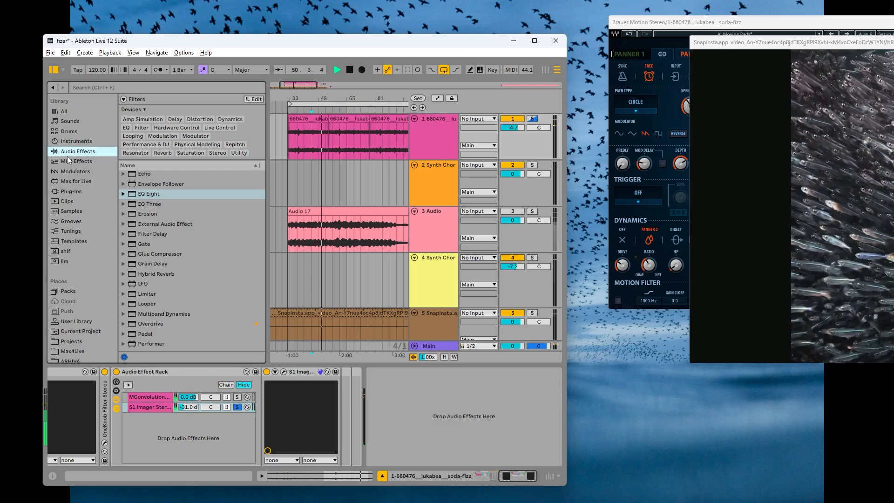
pyautogui.scroll(-4, 196, 247)
pyautogui.scroll(-2, 167, 307)
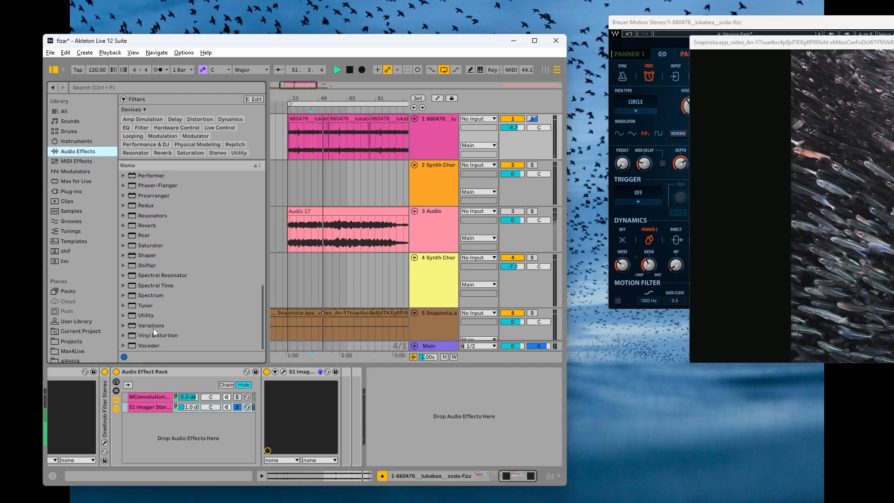
pyautogui.moveTo(140, 314); pyautogui.dragTo(332, 425)
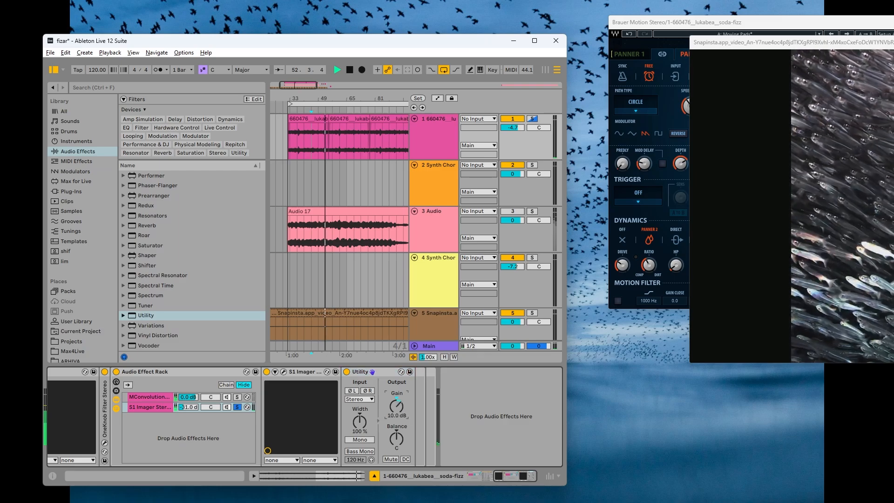
# Try the Utility's gain at 35 dB, and remove both the Utility and the solo on the S1 Imager Stereo chain
pyautogui.moveTo(397, 406); pyautogui.dragTo(397, 397)
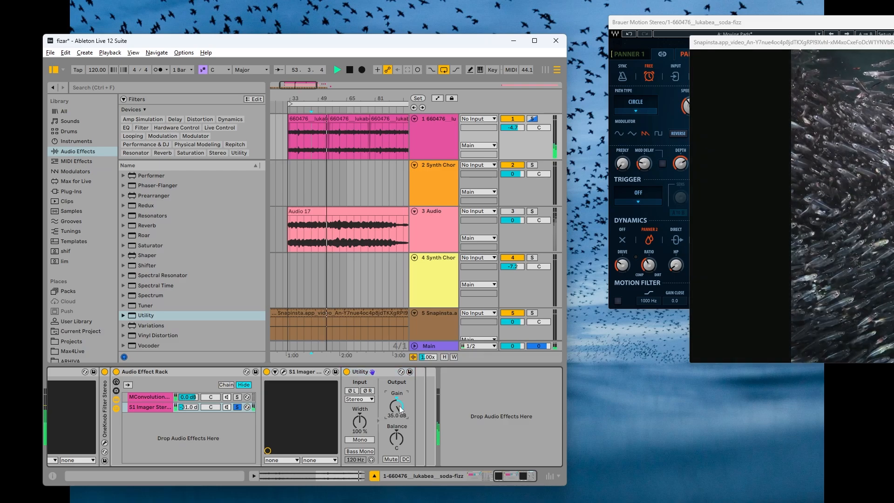
pyautogui.moveTo(517, 476); pyautogui.dragTo(512, 475)
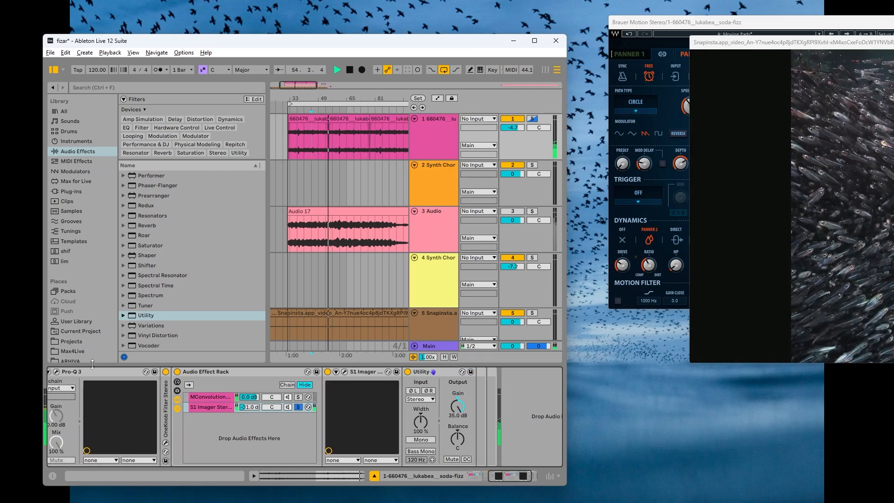
pyautogui.rightClick(435, 375)
pyautogui.click(459, 373)
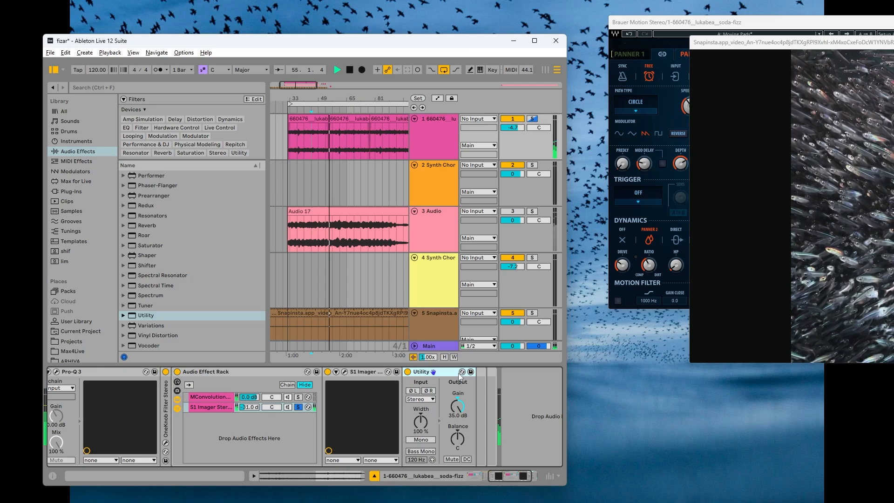
pyautogui.click(299, 408)
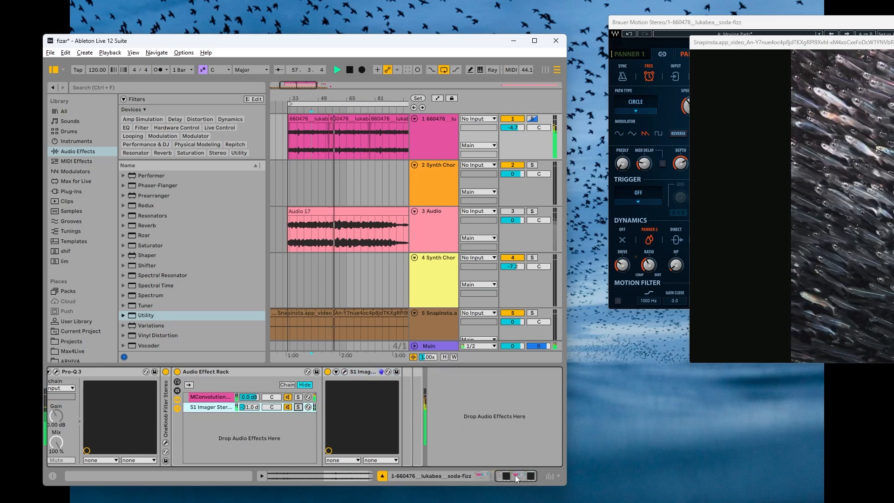
# Turn on the Hybrid Reverb further down the chain and play the soda-fizz track from bar 45
pyautogui.moveTo(516, 477)
pyautogui.mouseDown()
pyautogui.moveTo(474, 477)
pyautogui.moveTo(507, 479)
pyautogui.mouseUp()
pyautogui.click(173, 408)
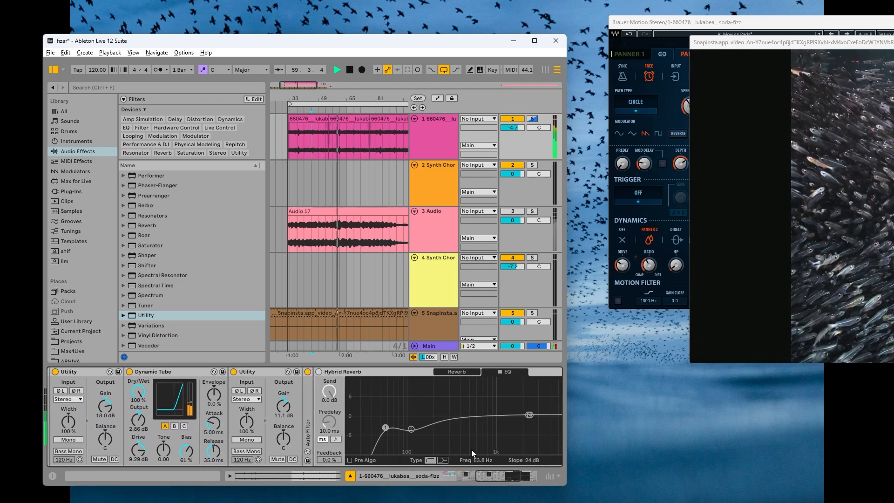
pyautogui.click(319, 371)
pyautogui.press('space')
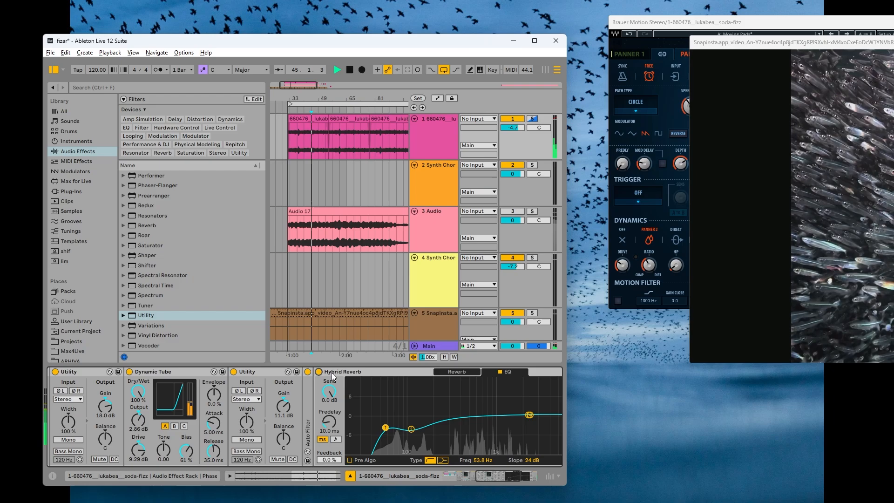
# Listen to the soda-fizz track with the Hybrid Reverb's EQ curve in view, and collapse the Hybrid Reverb
pyautogui.moveTo(488, 480)
pyautogui.mouseDown()
pyautogui.moveTo(507, 480)
pyautogui.moveTo(487, 479)
pyautogui.mouseUp()
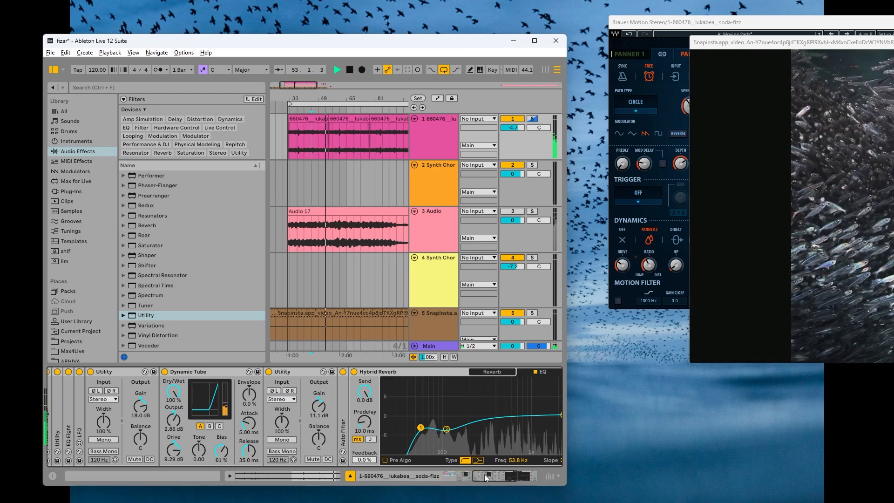
pyautogui.moveTo(484, 475); pyautogui.dragTo(499, 477)
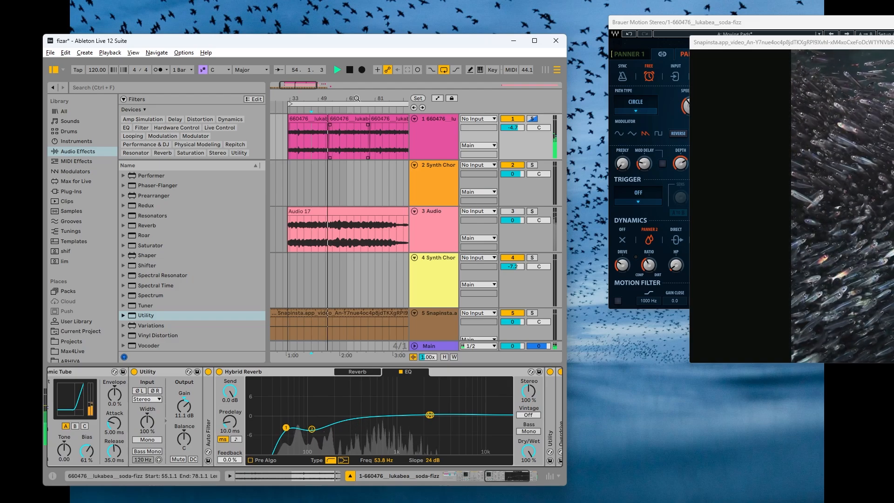
pyautogui.moveTo(356, 98); pyautogui.dragTo(373, 135)
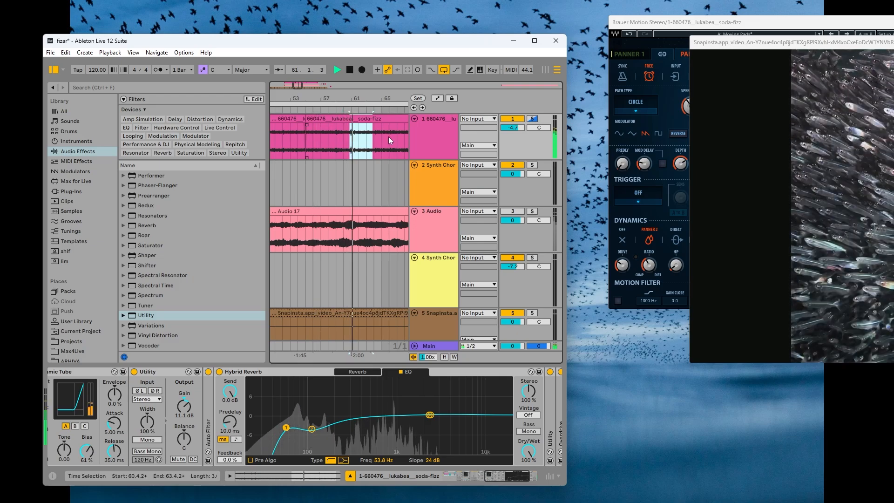
pyautogui.press('-')
pyautogui.press('-')
pyautogui.press('-')
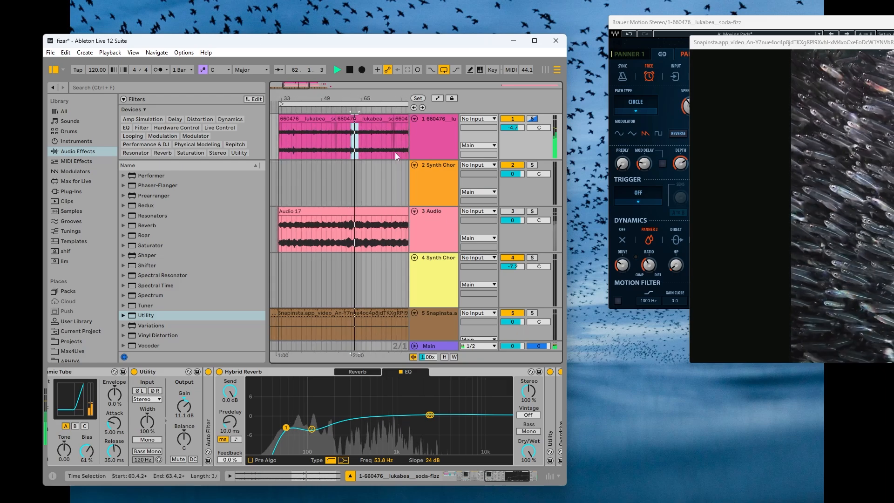
pyautogui.doubleClick(263, 371)
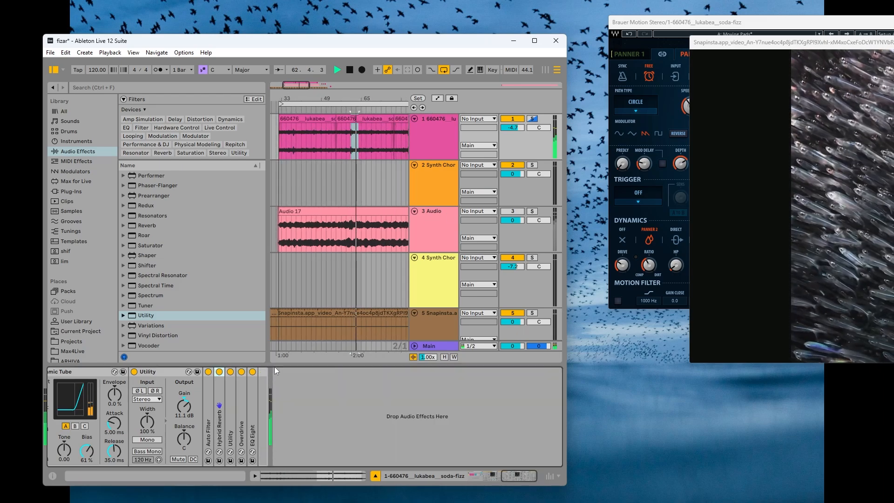
# Expand the next Utility and the Overdrive, and compare the playing sound with the Overdrive bypassed and re-enabled
pyautogui.doubleClick(231, 408)
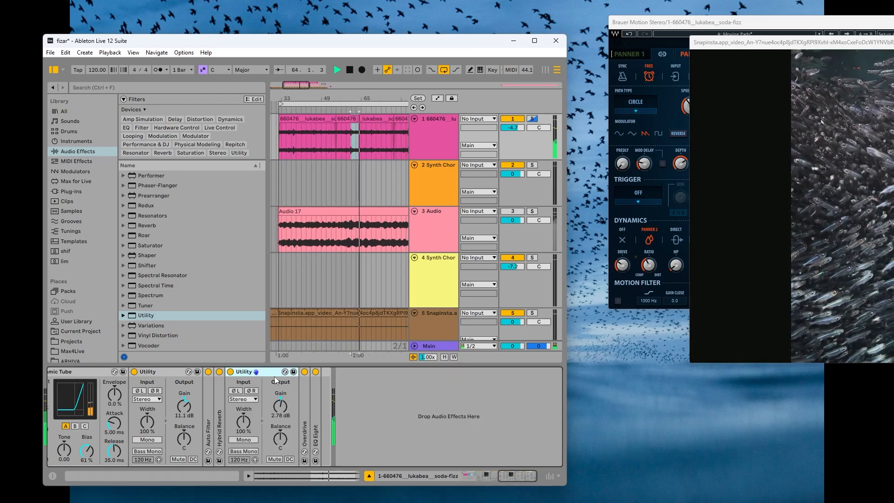
pyautogui.doubleClick(304, 411)
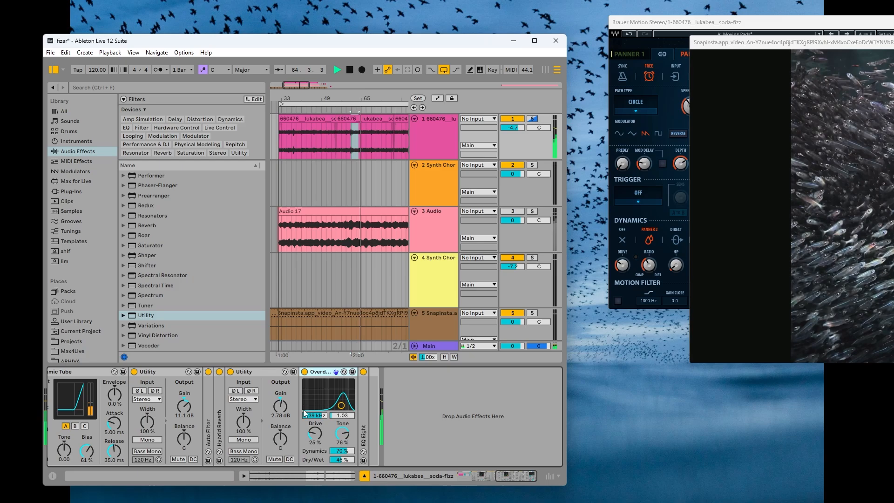
pyautogui.click(304, 372)
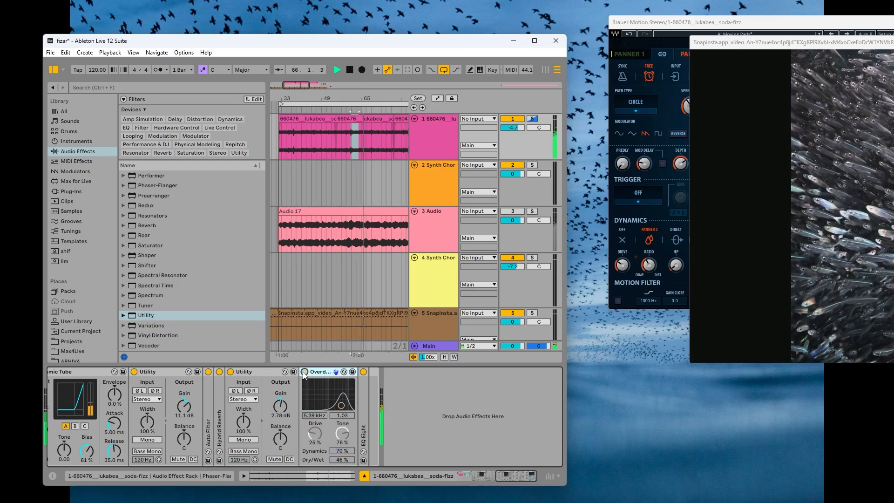
pyautogui.moveTo(342, 102); pyautogui.dragTo(340, 99)
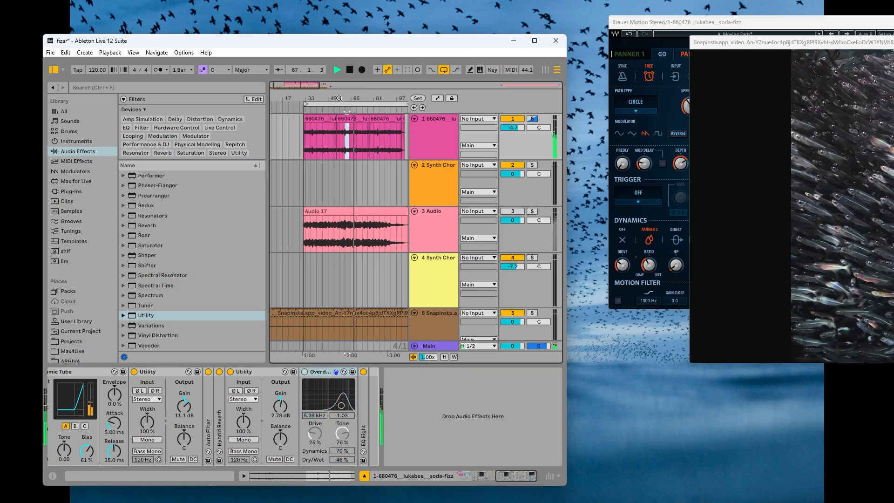
pyautogui.click(305, 372)
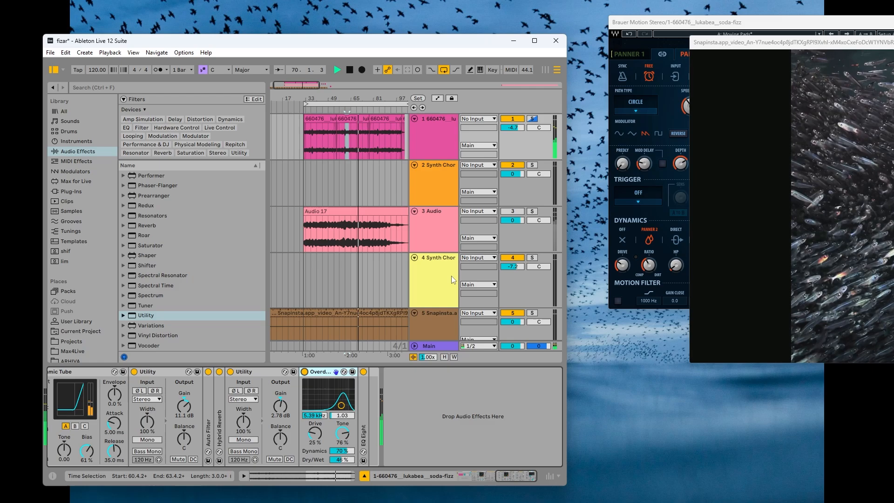
# Close the Brauer Motion Stereo window and place the fish video beside the device chain's upper area
pyautogui.moveTo(709, 44); pyautogui.dragTo(366, 78)
pyautogui.moveTo(883, 20); pyautogui.dragTo(605, 46)
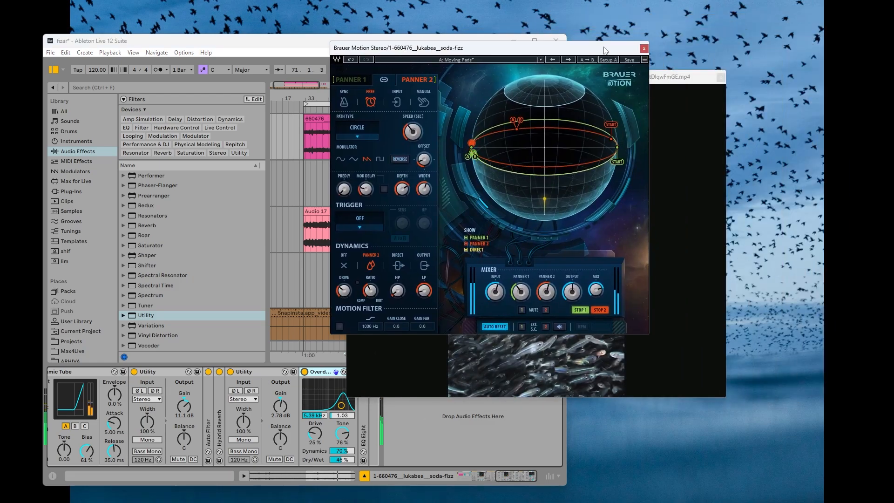
pyautogui.click(645, 48)
pyautogui.moveTo(378, 78); pyautogui.dragTo(537, 50)
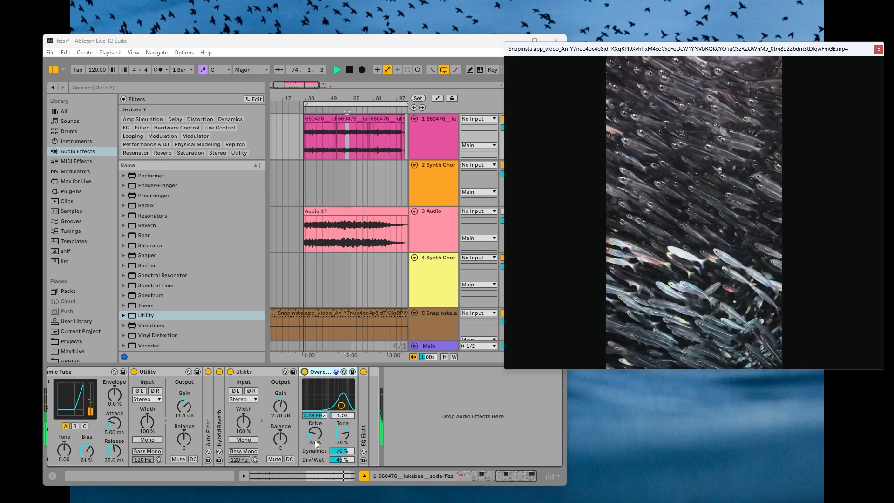
# Expand the EQ Eight after the Overdrive and compare the playing sound with band 2 off and on again
pyautogui.doubleClick(363, 415)
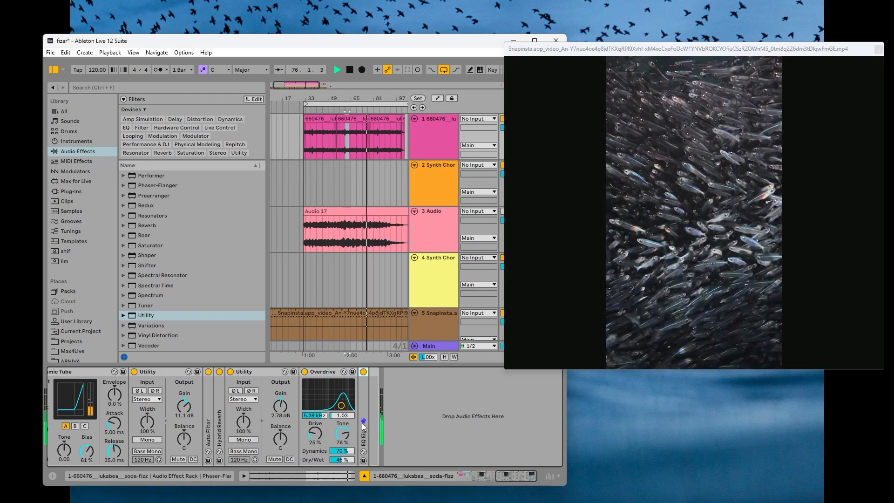
pyautogui.moveTo(512, 475); pyautogui.dragTo(516, 476)
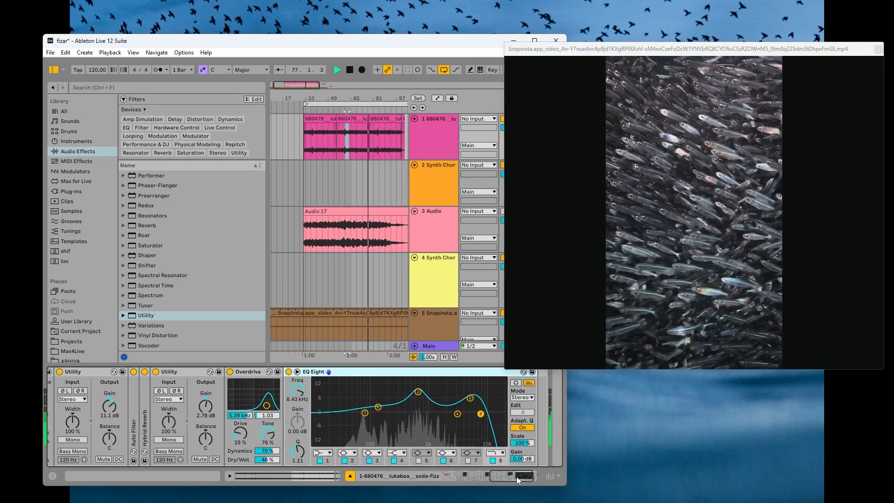
pyautogui.click(418, 392)
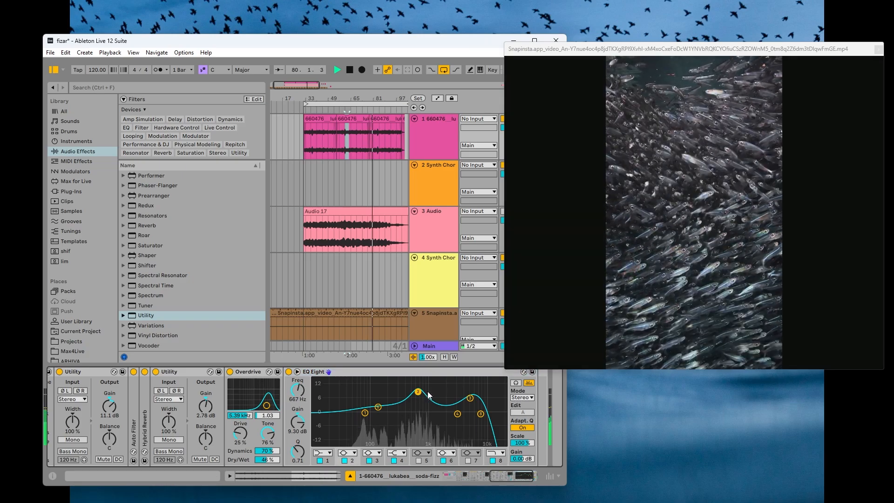
pyautogui.click(345, 461)
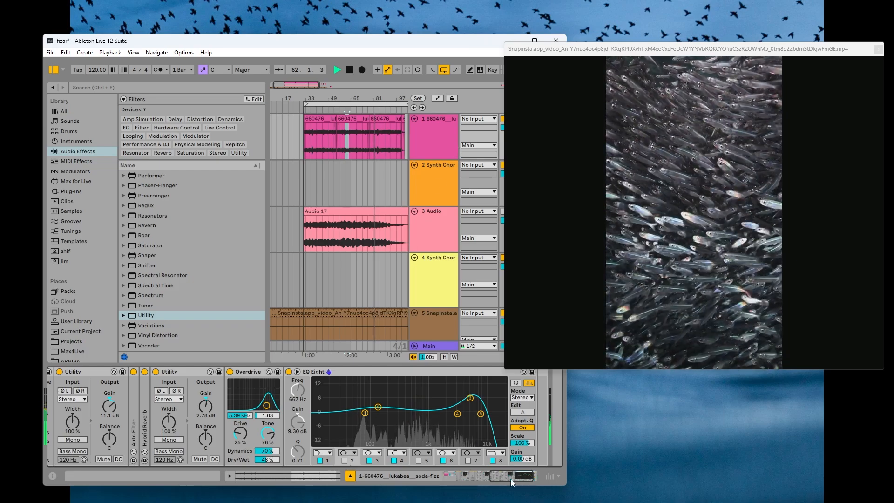
pyautogui.moveTo(511, 479)
pyautogui.mouseDown()
pyautogui.moveTo(463, 477)
pyautogui.moveTo(514, 479)
pyautogui.mouseUp()
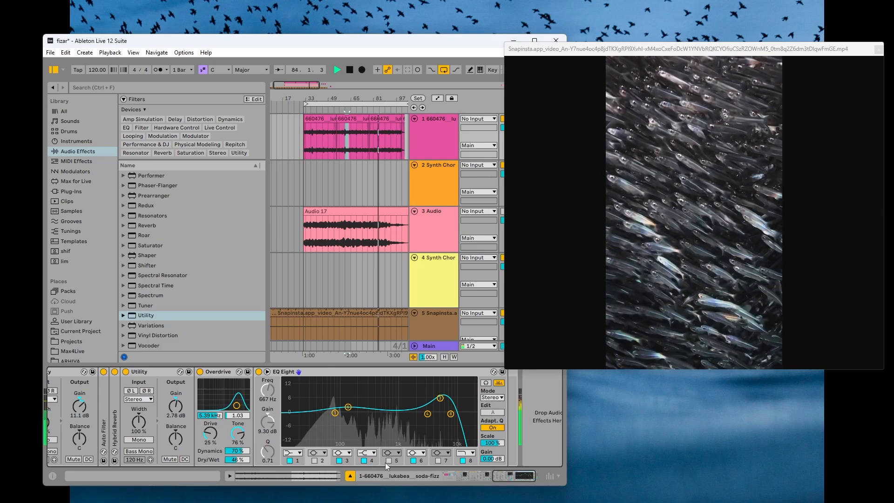
pyautogui.click(315, 462)
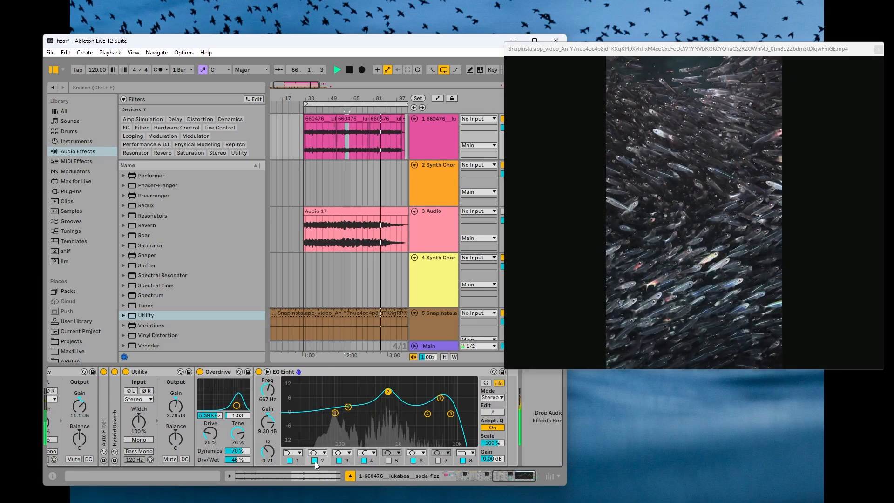
# Collapse the EQ Eight, the Utility before the Overdrive, and the whole Audio Effect Rack
pyautogui.doubleClick(266, 374)
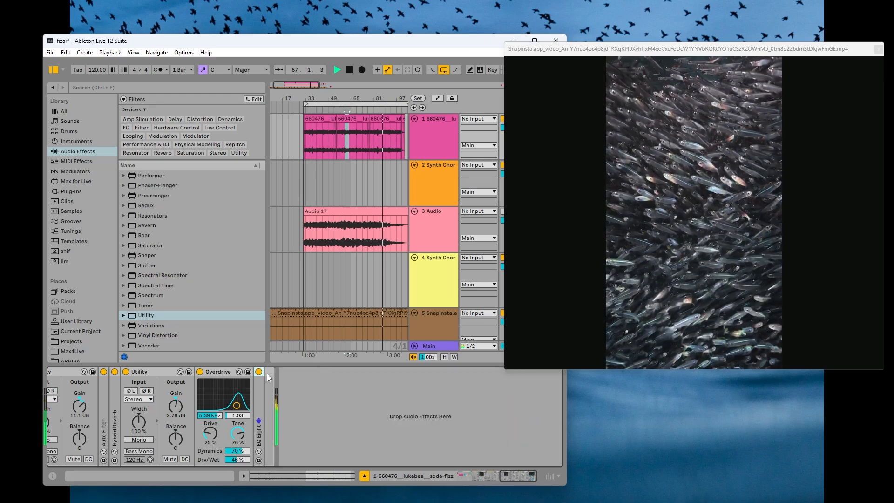
pyautogui.doubleClick(161, 370)
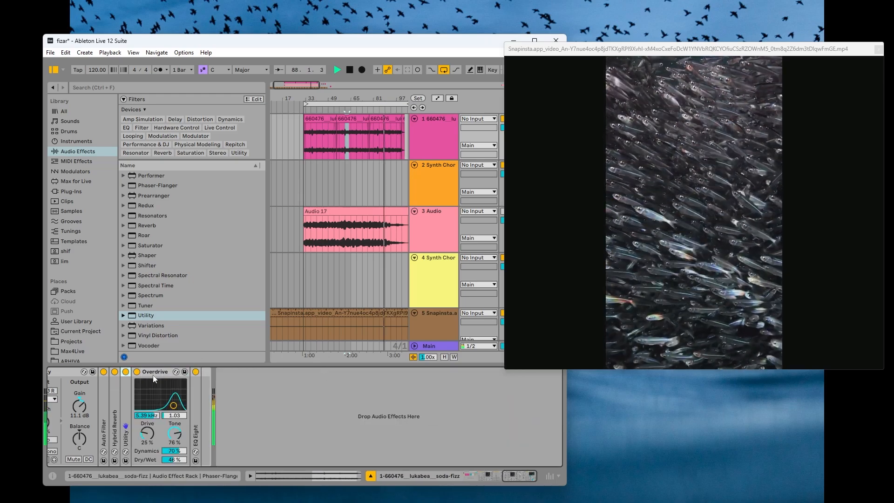
pyautogui.moveTo(511, 476); pyautogui.dragTo(396, 449)
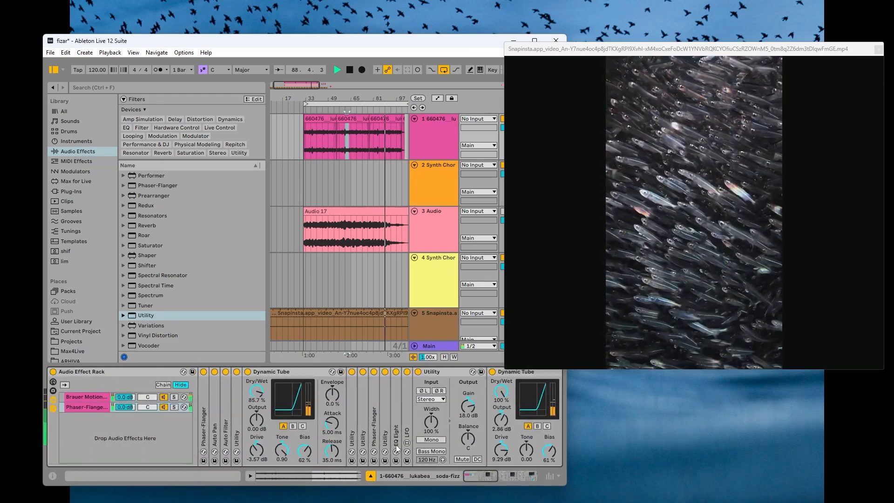
pyautogui.doubleClick(109, 373)
# Stop playback and select bars 25 to 113 on the soda-fizz track, covering all its clips
pyautogui.moveTo(393, 97); pyautogui.dragTo(392, 84)
pyautogui.click(370, 143)
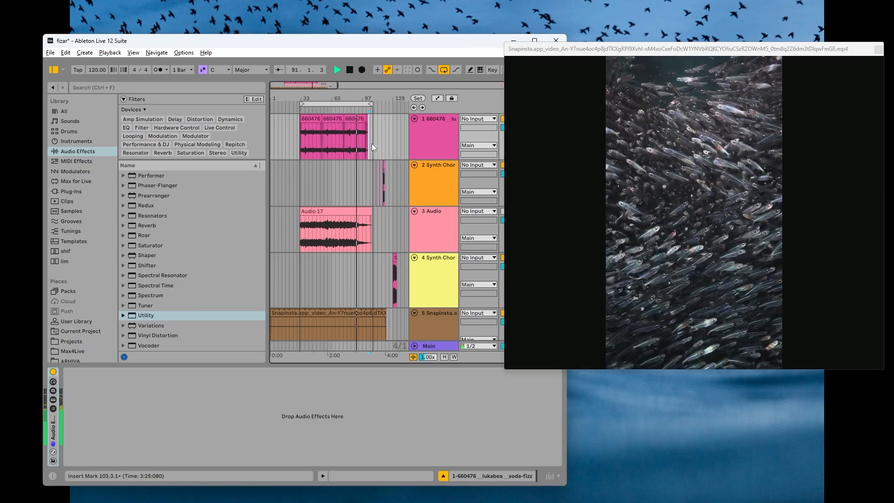
pyautogui.click(373, 147)
pyautogui.press('space')
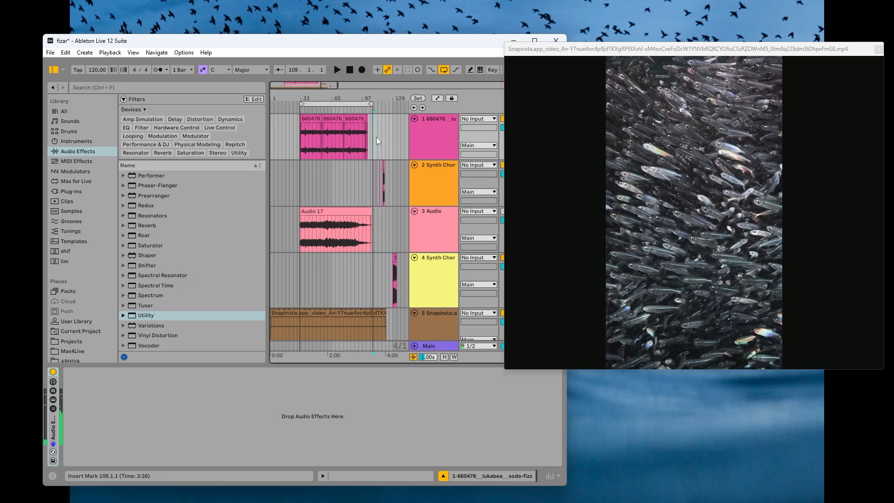
pyautogui.moveTo(376, 136)
pyautogui.mouseDown()
pyautogui.moveTo(278, 128)
pyautogui.moveTo(377, 139)
pyautogui.mouseUp()
pyautogui.click(291, 129)
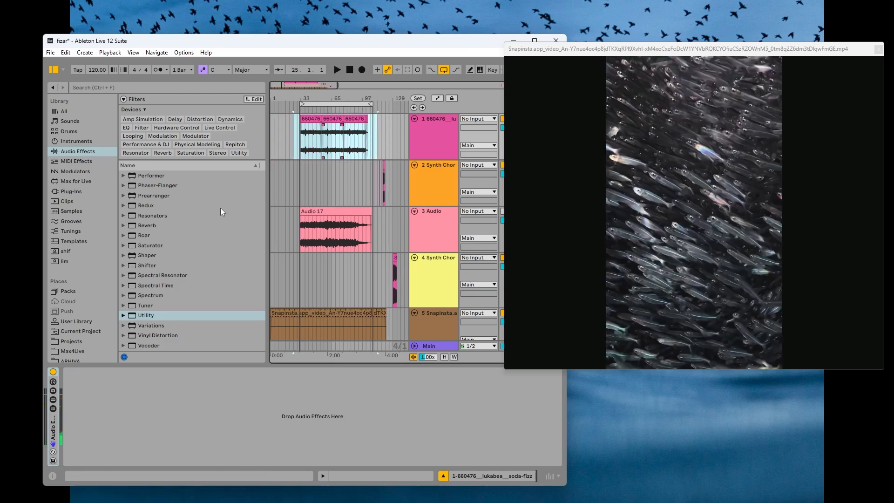
# Show the Desktop folder's contents in the browser and look through the remaining places
pyautogui.scroll(-2, 77, 269)
pyautogui.scroll(-1, 77, 269)
pyautogui.click(81, 331)
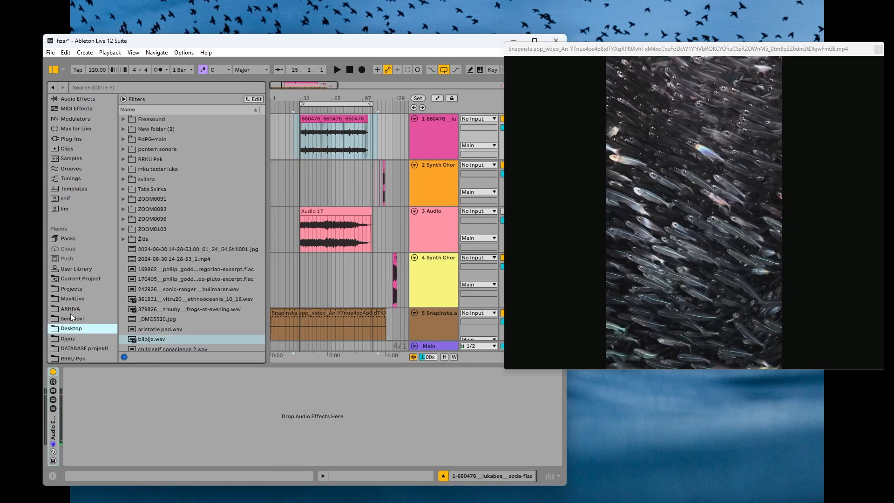
pyautogui.scroll(-2, 77, 295)
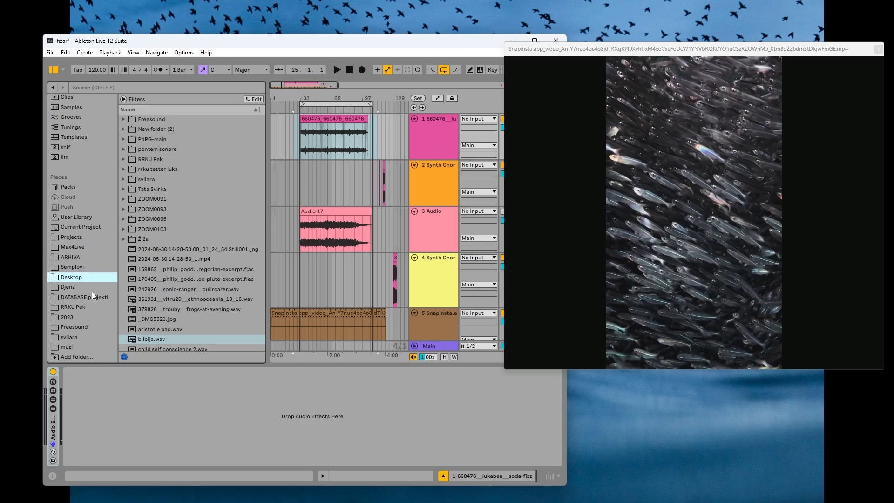
# View the first soda-fizz clip's sample settings and return to the track's device chain
pyautogui.moveTo(305, 98); pyautogui.dragTo(304, 135)
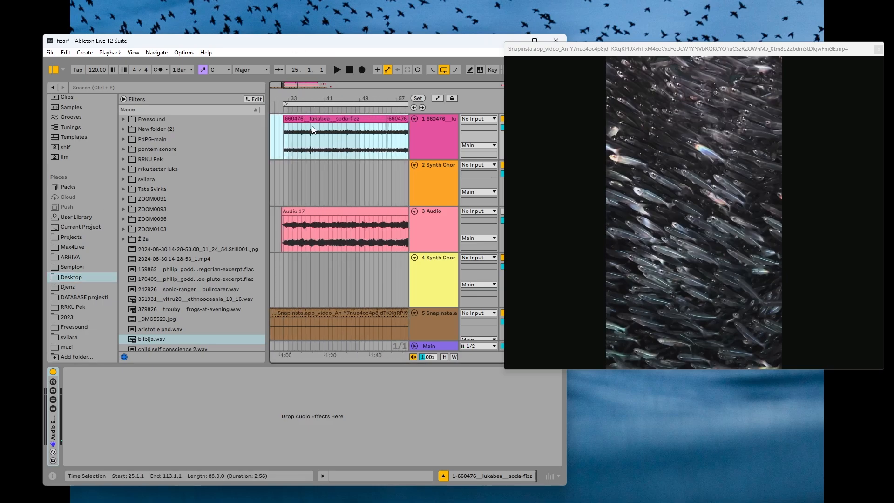
pyautogui.doubleClick(311, 119)
pyautogui.click(306, 140)
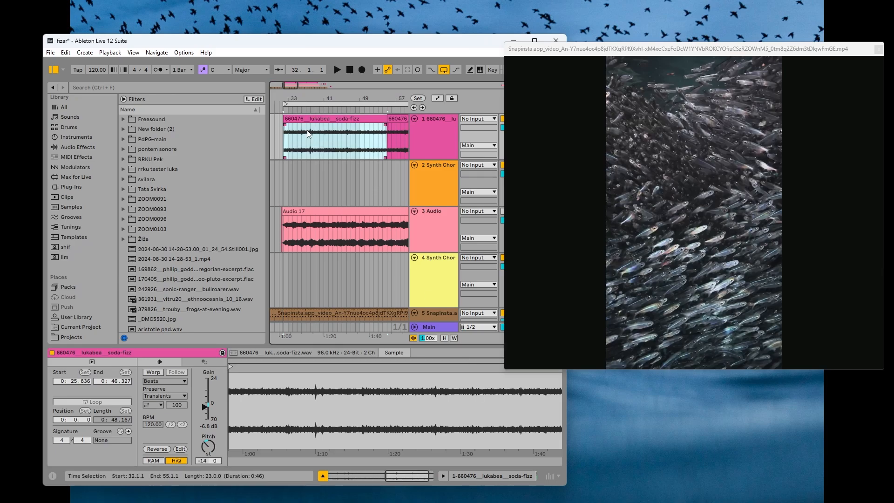
pyautogui.click(507, 477)
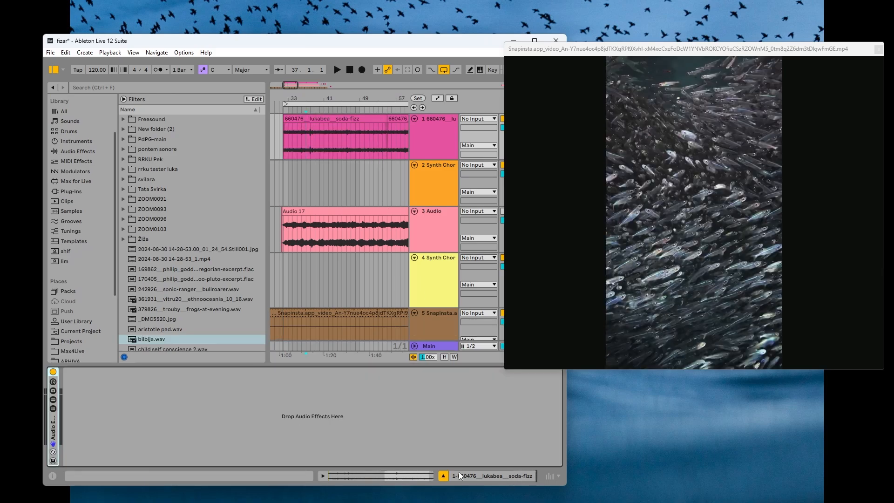
# Expand the Audio Effect Rack, show its Phaser-Flanger chain and collapse that chain's open Dynamic Tube and Utility devices
pyautogui.doubleClick(50, 422)
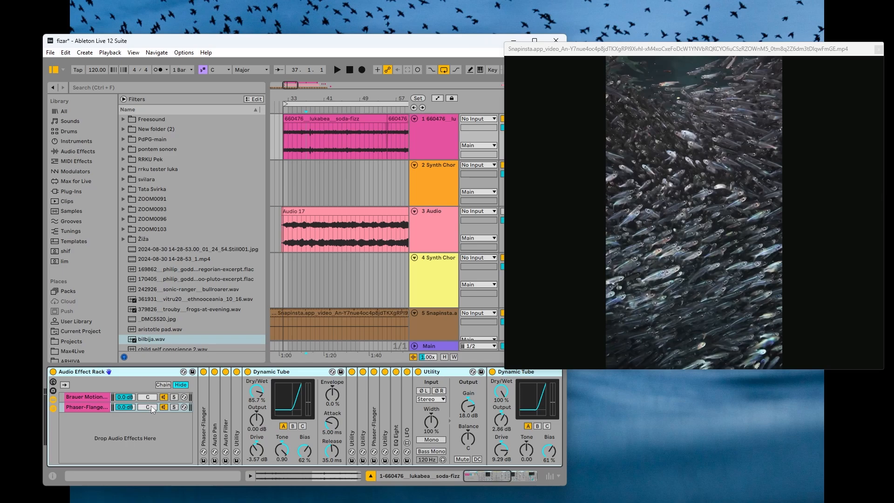
pyautogui.click(75, 410)
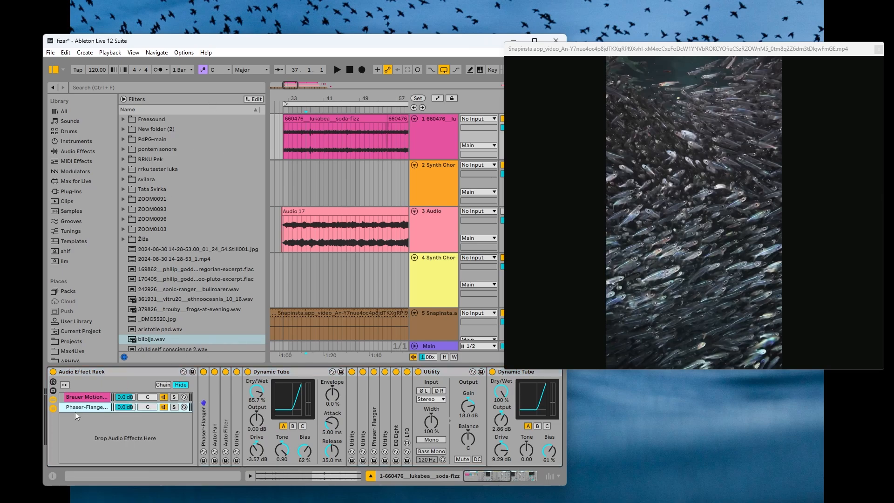
pyautogui.doubleClick(289, 377)
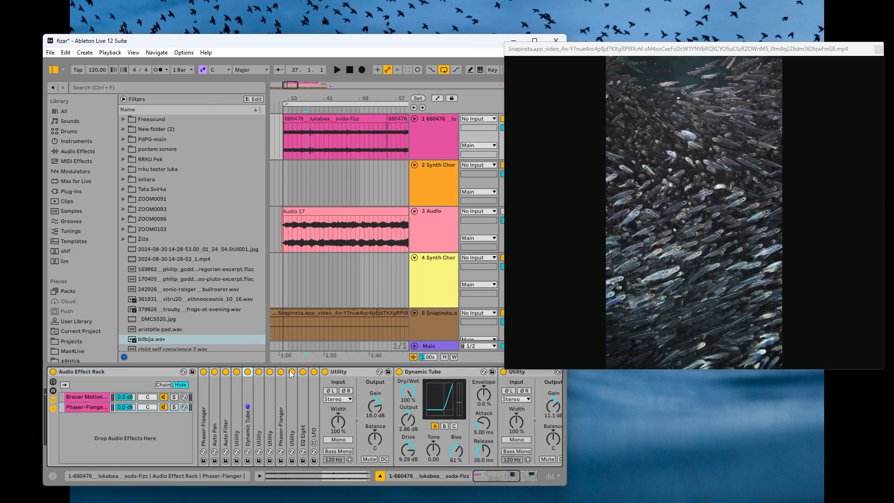
pyautogui.doubleClick(345, 373)
pyautogui.doubleClick(373, 373)
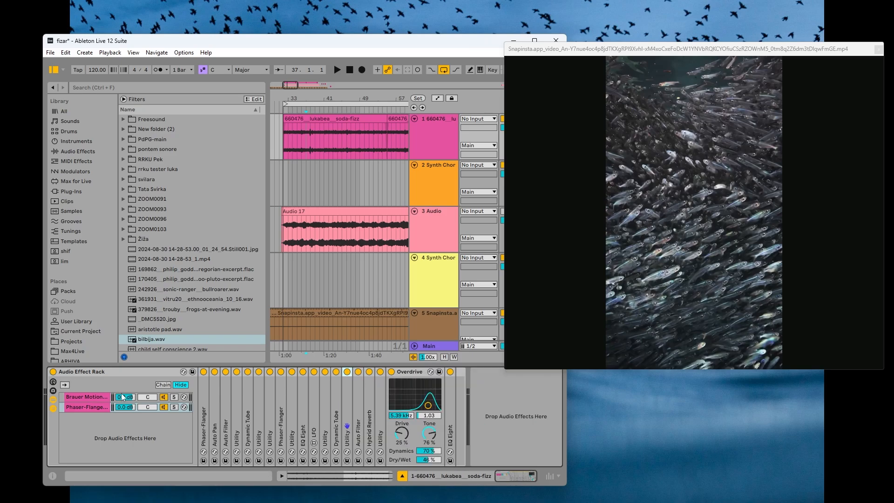
# Show the rack's Brauer Motion chain and select bars 35 to 37 of the soda-fizz clip
pyautogui.click(78, 398)
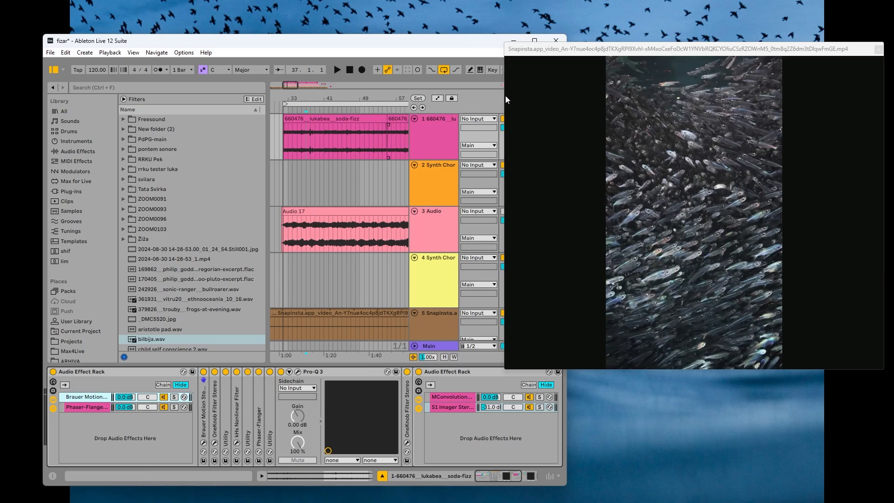
pyautogui.click(285, 128)
pyautogui.moveTo(289, 99); pyautogui.dragTo(304, 120)
pyautogui.click(294, 120)
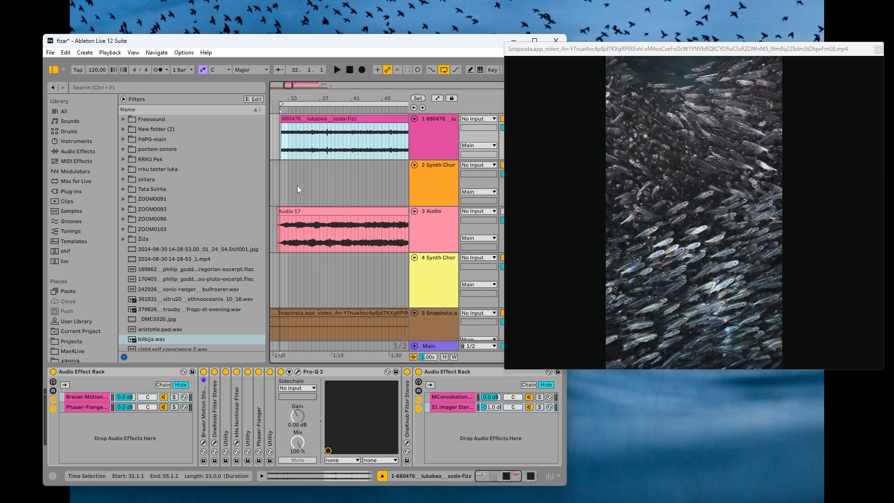
pyautogui.moveTo(296, 153); pyautogui.dragTo(319, 149)
pyautogui.click(306, 148)
pyautogui.click(319, 150)
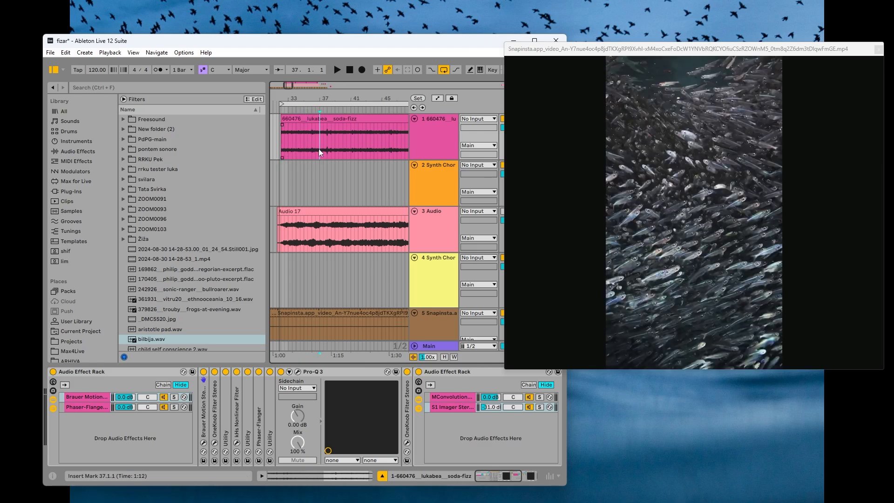
pyautogui.click(310, 150)
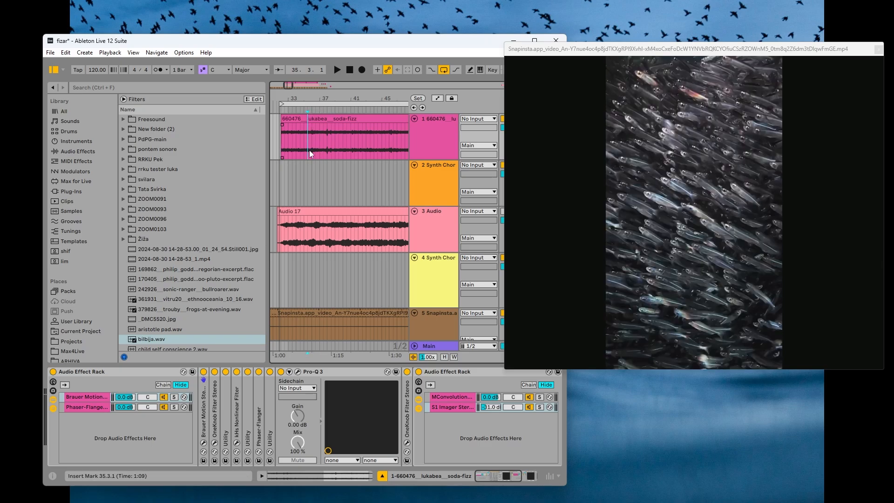
pyautogui.click(319, 149)
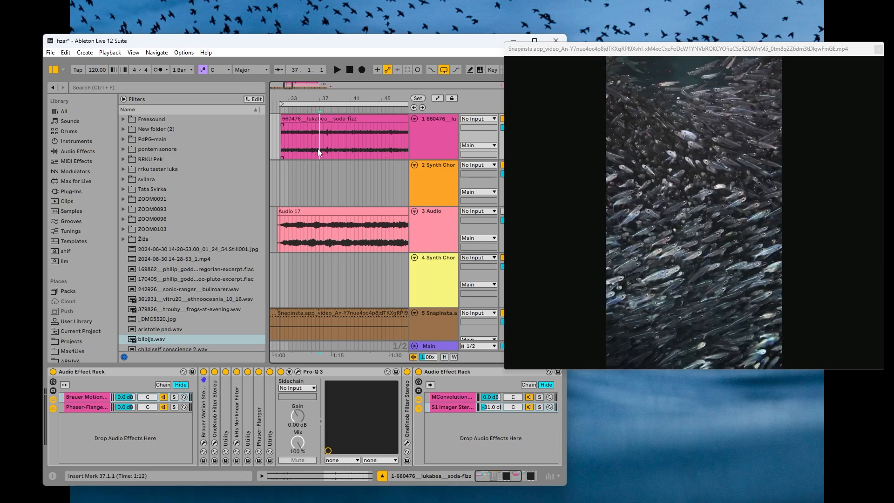
pyautogui.moveTo(319, 150)
pyautogui.mouseDown()
pyautogui.moveTo(307, 154)
pyautogui.moveTo(320, 153)
pyautogui.mouseUp()
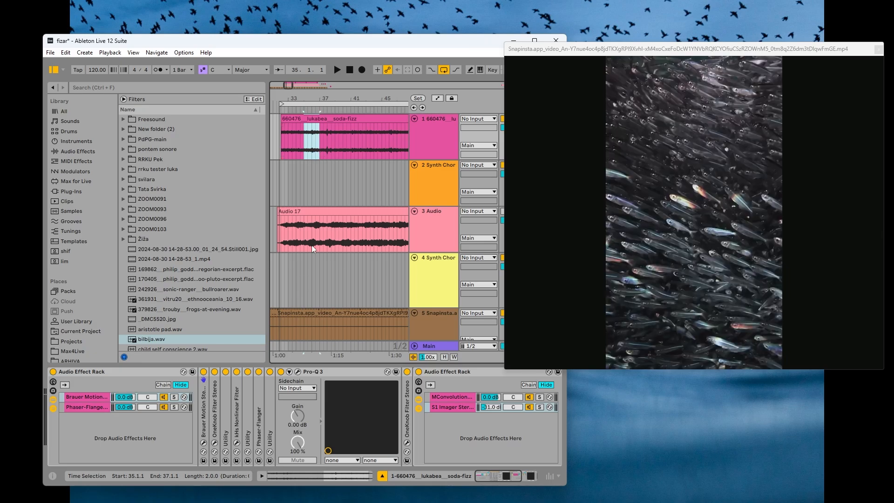
# Collapse the Pro-Q 3 and open the MConvolutionMB plug-in window from the nested rack's first chain, placing it beside the track clips
pyautogui.doubleClick(349, 371)
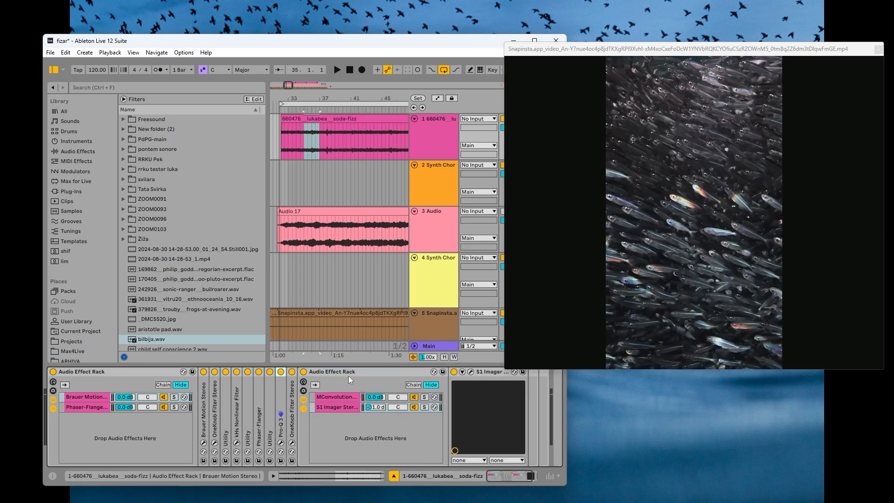
pyautogui.click(343, 399)
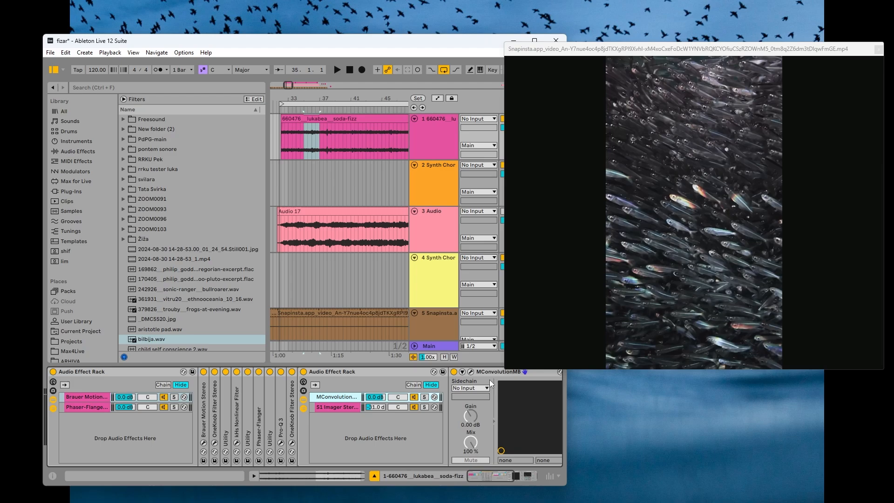
pyautogui.click(470, 373)
pyautogui.moveTo(361, 41)
pyautogui.mouseDown()
pyautogui.moveTo(504, 52)
pyautogui.moveTo(675, 29)
pyautogui.moveTo(568, 25)
pyautogui.mouseUp()
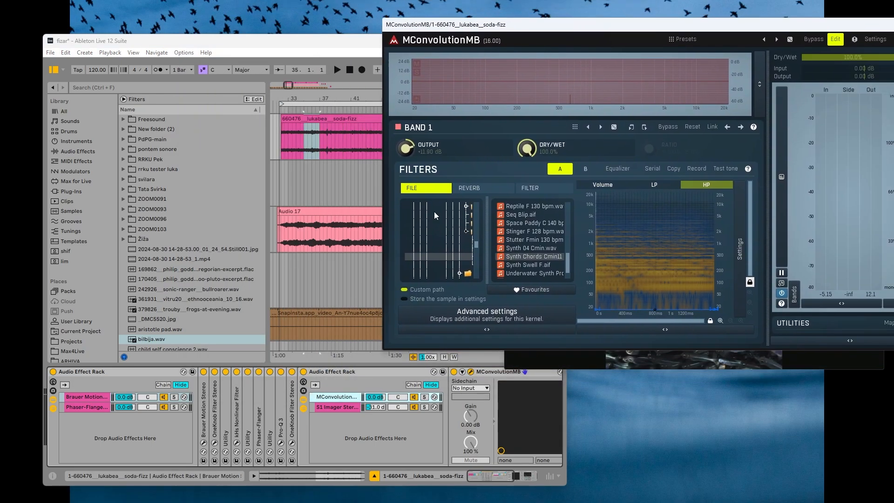
# Place the insert marker at bar 37 on the soda-fizz clip and close the MConvolutionMB window
pyautogui.click(290, 141)
pyautogui.click(320, 141)
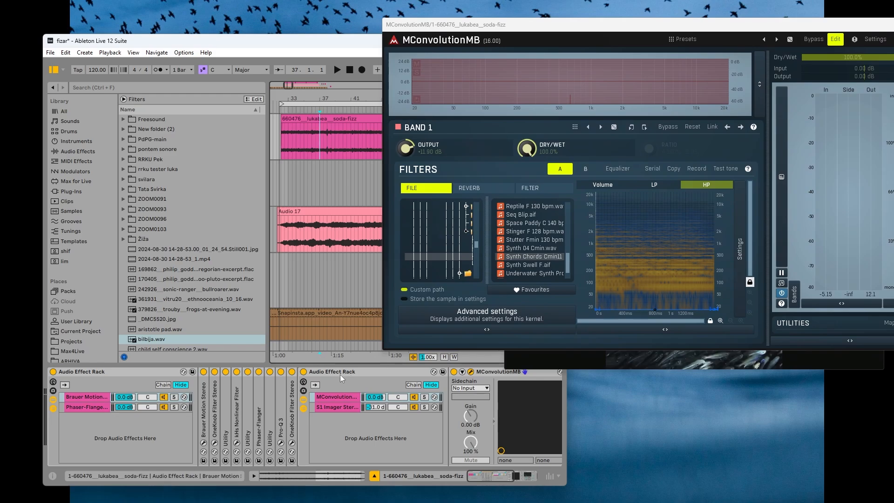
pyautogui.moveTo(576, 25); pyautogui.dragTo(522, 25)
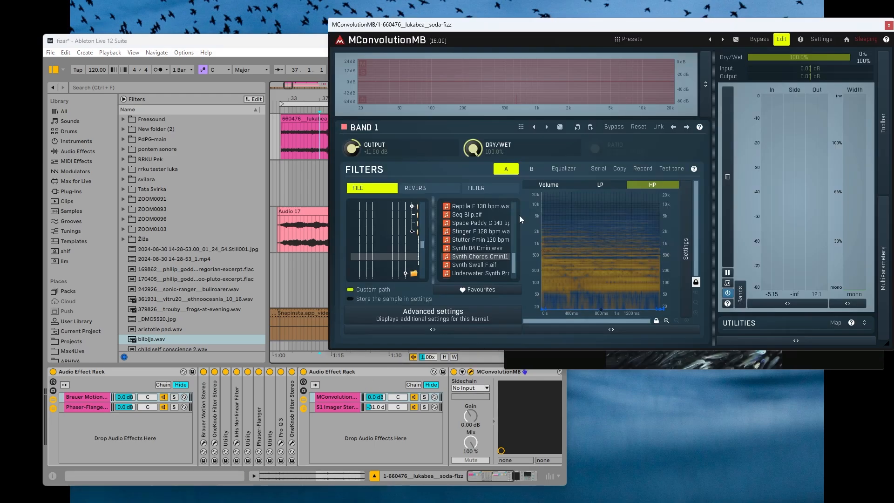
pyautogui.click(888, 26)
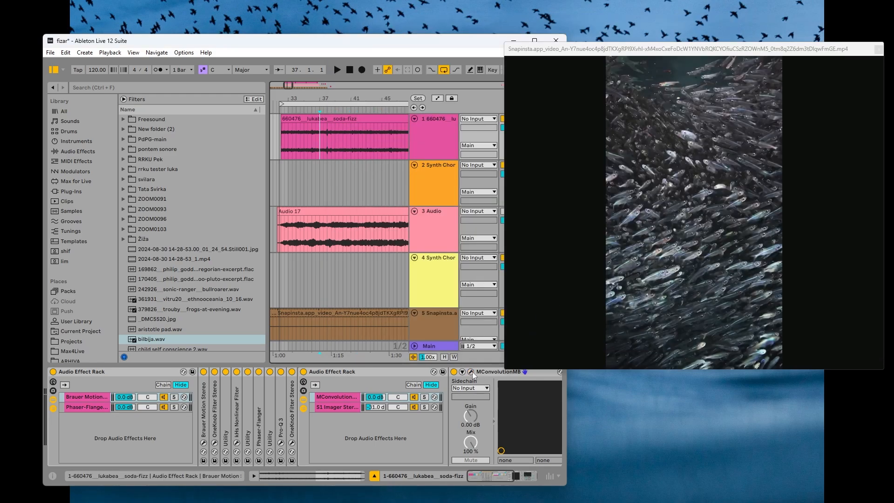
# Group the MConvolutionMB into its own Audio Effect Rack and add a second, empty chain to that rack
pyautogui.click(472, 372)
pyautogui.click(473, 372)
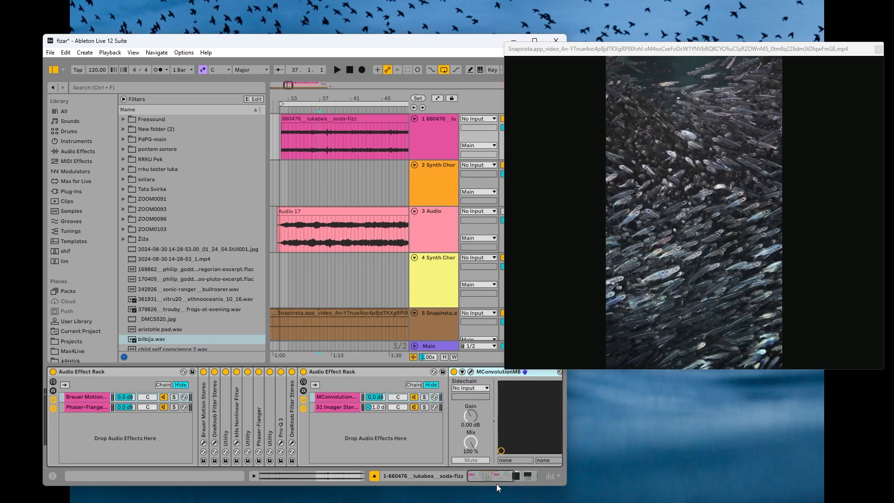
pyautogui.moveTo(497, 480); pyautogui.dragTo(515, 481)
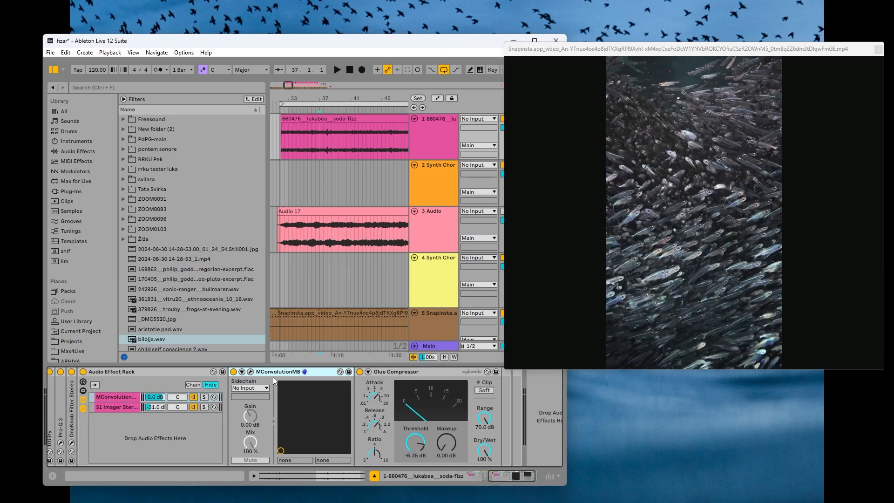
pyautogui.hotkey('ctrl', 'g')
pyautogui.rightClick(285, 421)
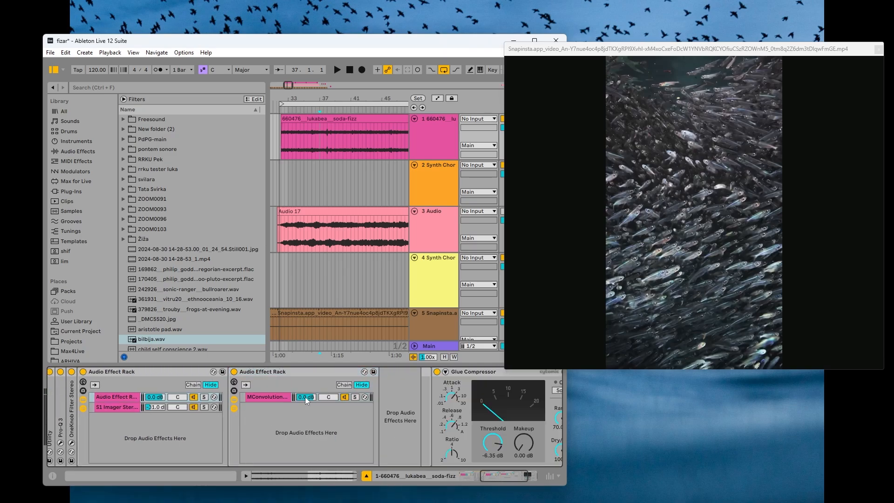
# Turn off the original MConvolutionMB chain and solo the soda-fizz track, moving the video window aside
pyautogui.click(344, 398)
pyautogui.moveTo(582, 48); pyautogui.dragTo(690, 43)
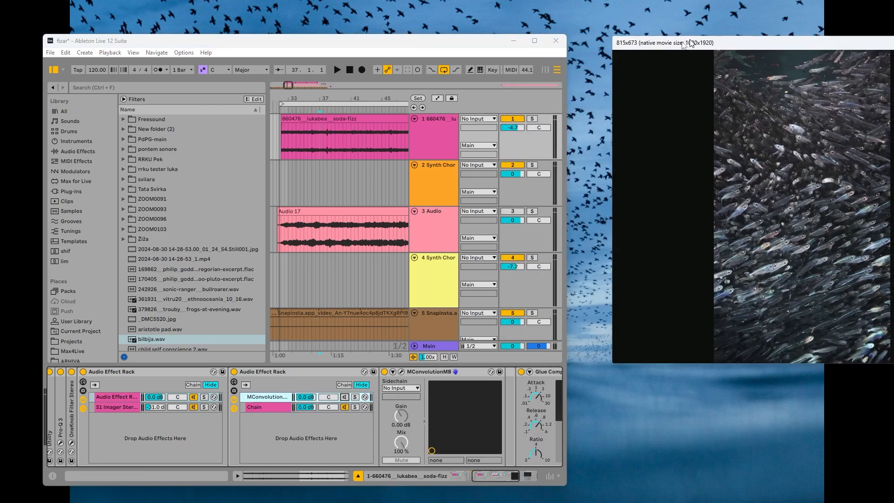
pyautogui.click(411, 256)
# Search the plug-ins for "mconvo" and load a second MConvolutionMB into the new rack's empty chain
pyautogui.click(275, 409)
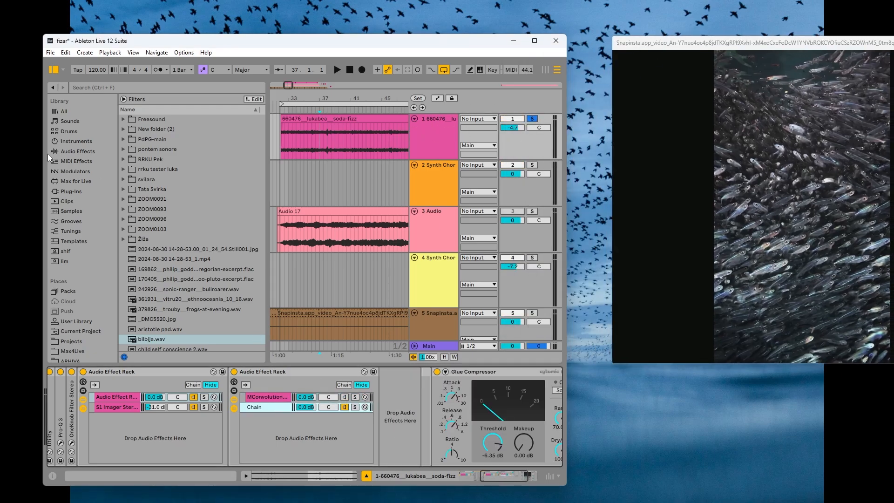
pyautogui.click(71, 193)
pyautogui.click(93, 88)
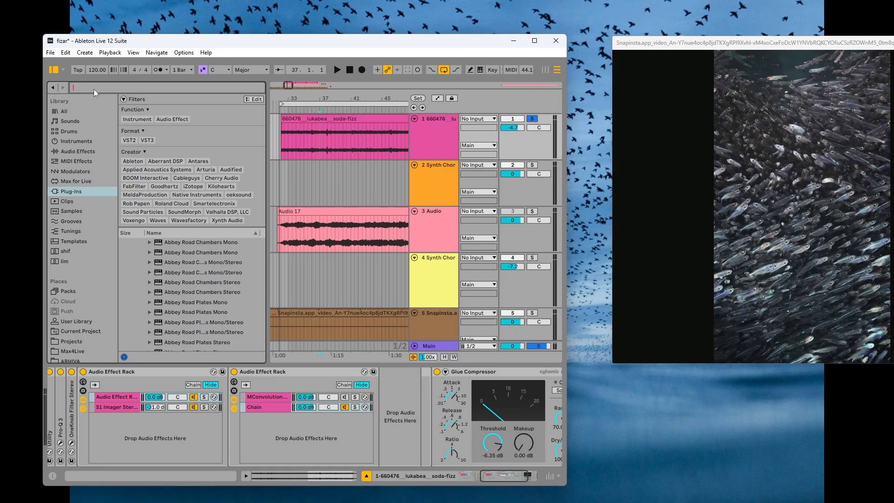
pyautogui.write('mconvo')
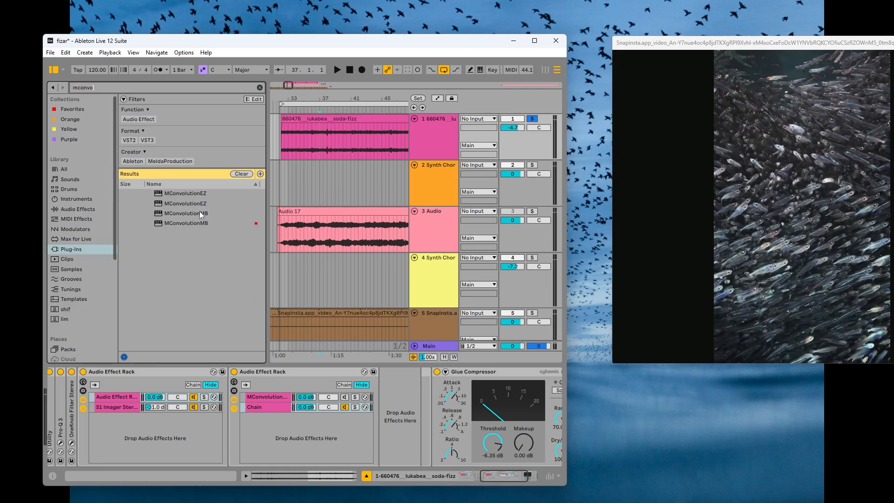
pyautogui.click(200, 223)
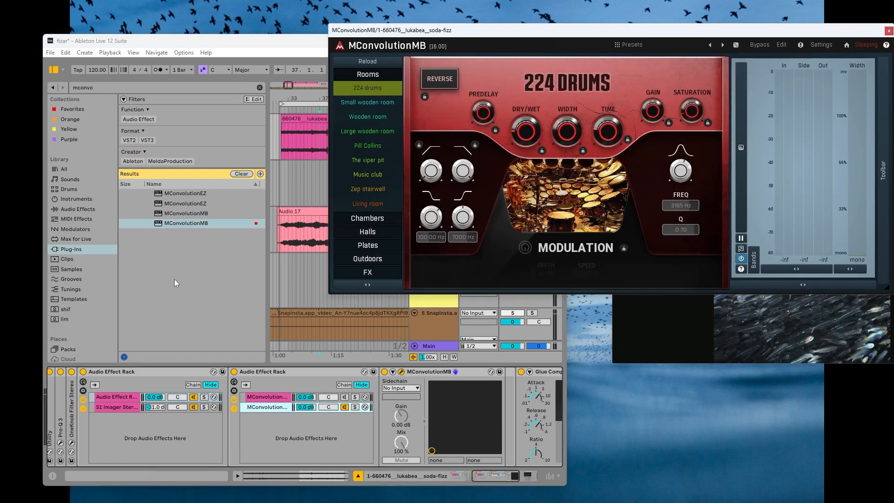
# Clear the browser search and list the library's Clips
pyautogui.scroll(-5, 77, 306)
pyautogui.click(77, 305)
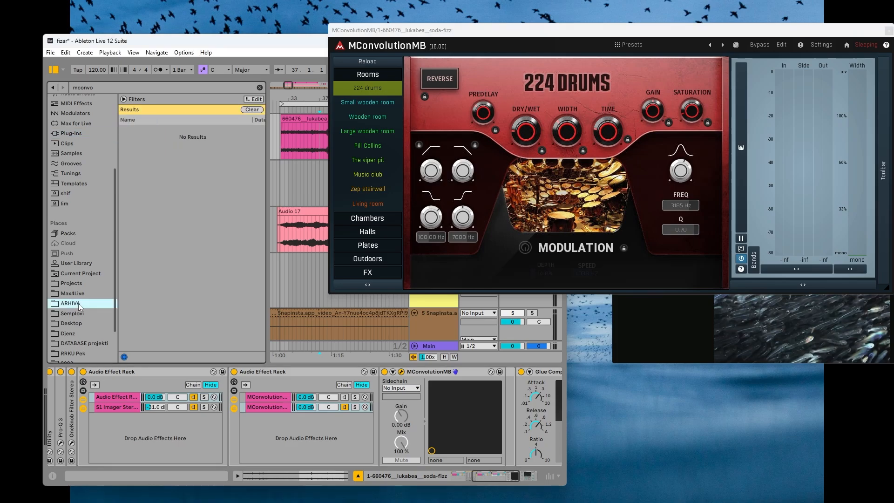
pyautogui.scroll(3, 80, 283)
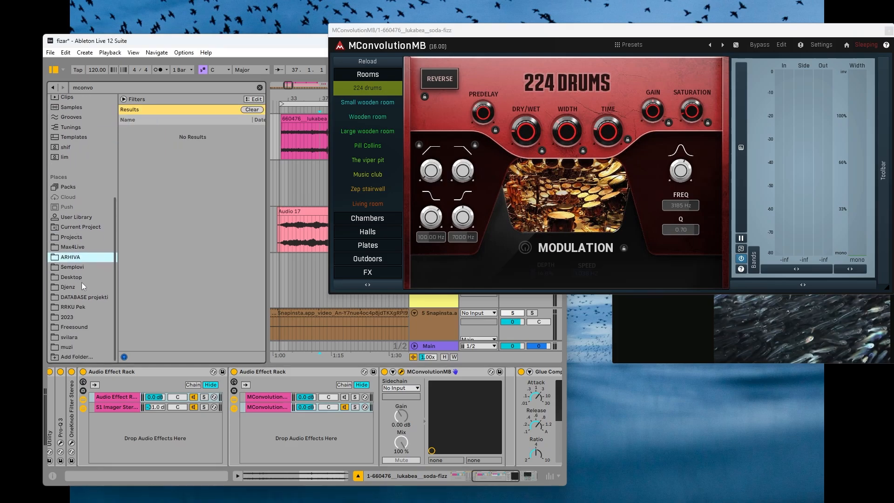
pyautogui.click(68, 182)
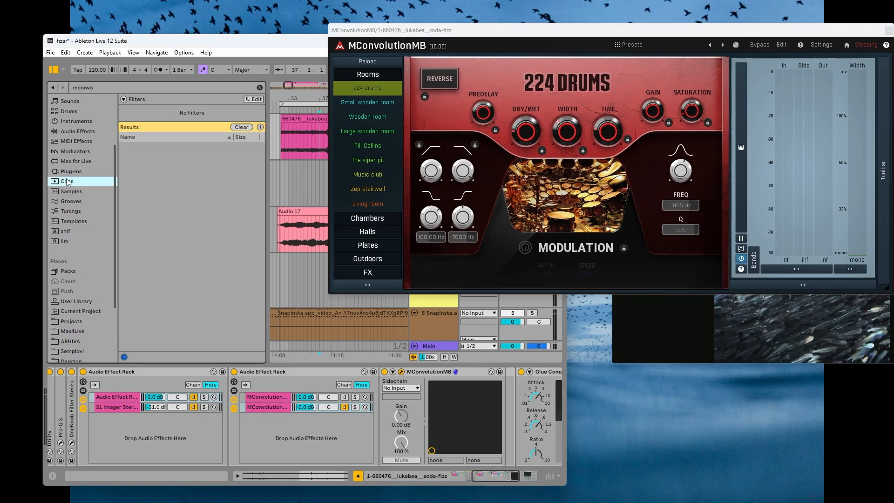
pyautogui.click(260, 88)
pyautogui.scroll(-1, 215, 225)
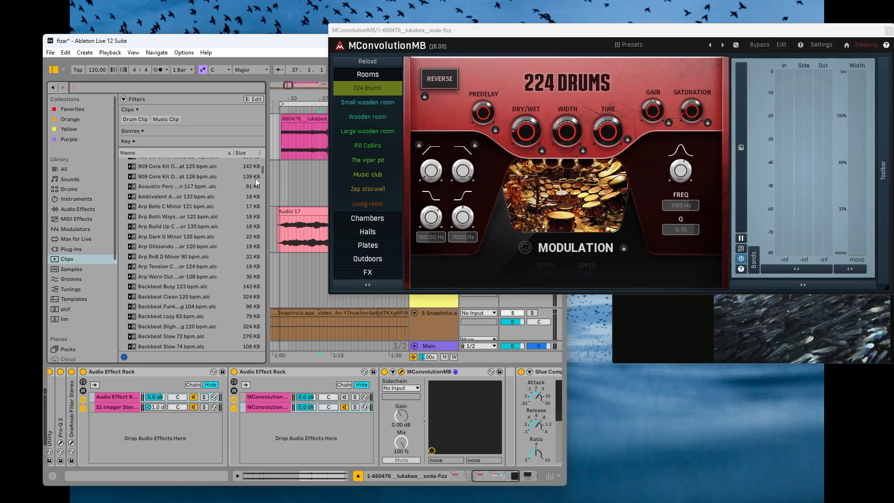
# Preview the Arp Build Up, Arp Glissando, Arp Tension and Arp RnB D Minor clips, and zoom out the arrangement
pyautogui.click(183, 227)
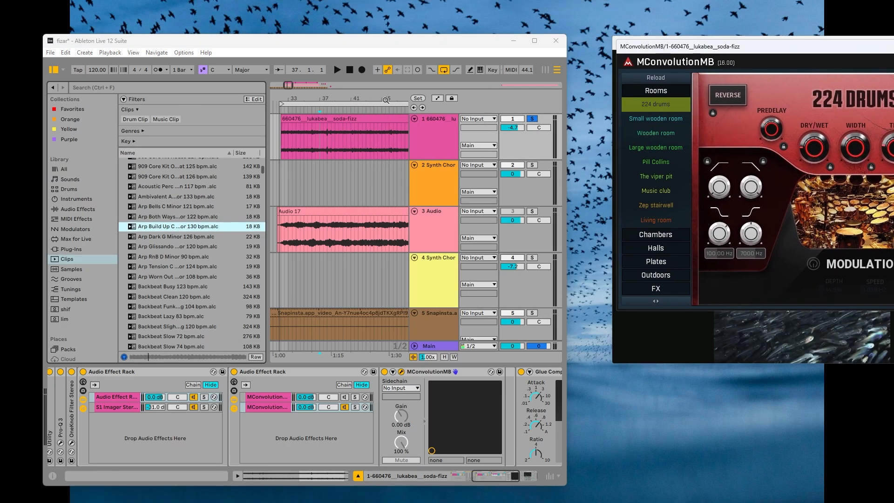
pyautogui.press('-')
pyautogui.press('-')
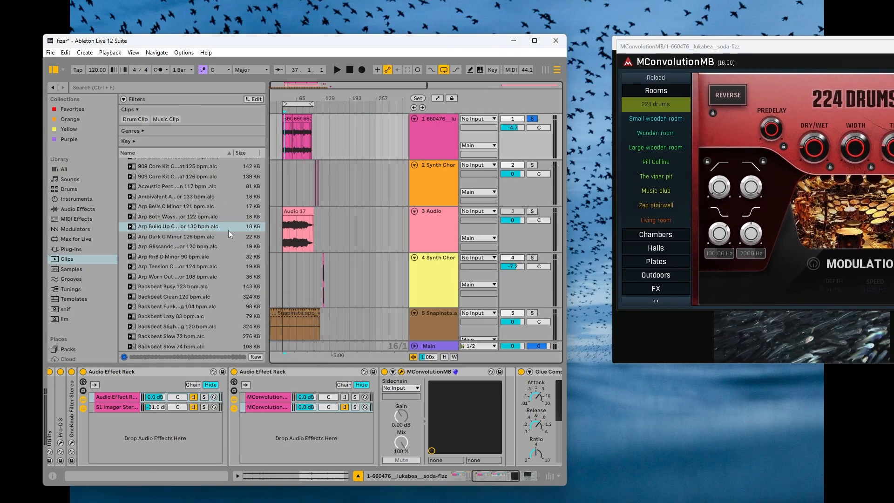
pyautogui.click(214, 248)
pyautogui.scroll(-1, 215, 254)
pyautogui.click(200, 234)
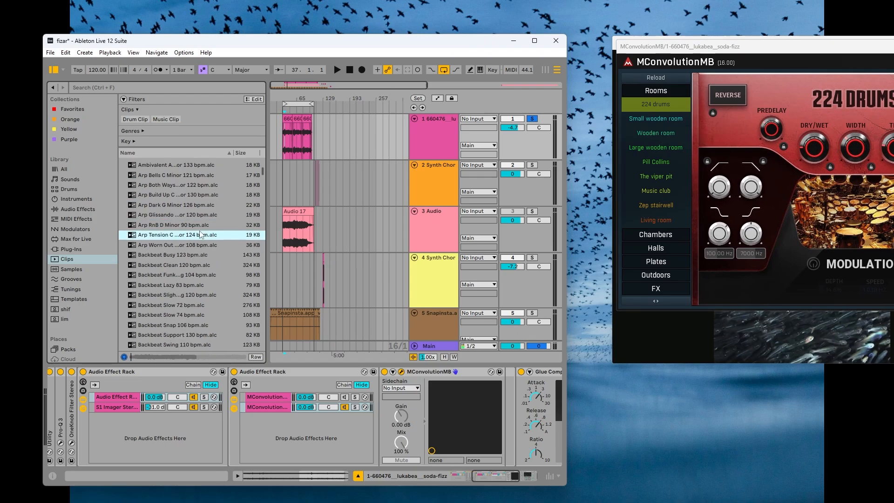
pyautogui.click(189, 228)
pyautogui.scroll(-1, 175, 274)
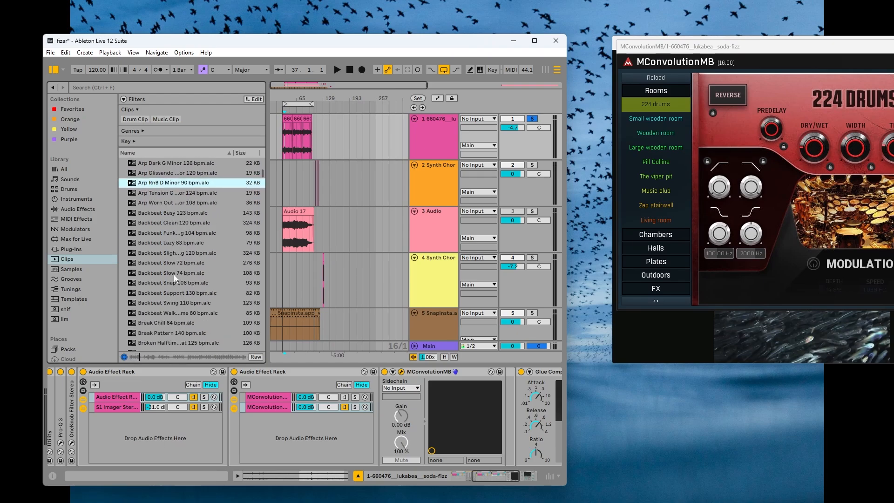
# Preview the Backbeat Slow 74 bpm clip, go further down the clip list and preview Pop clips, including the 92 bpm Pop Melancholic one
pyautogui.click(174, 275)
pyautogui.scroll(-1, 174, 275)
pyautogui.scroll(-10, 171, 321)
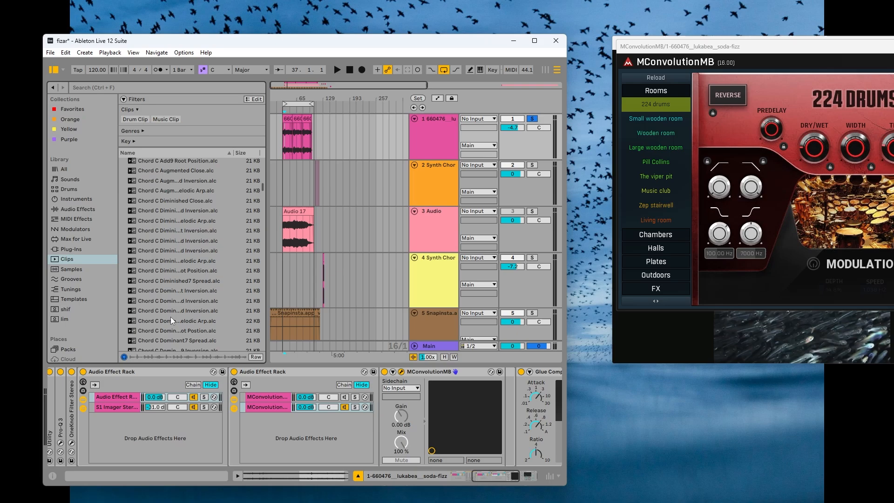
pyautogui.moveTo(261, 193); pyautogui.dragTo(264, 316)
pyautogui.click(187, 225)
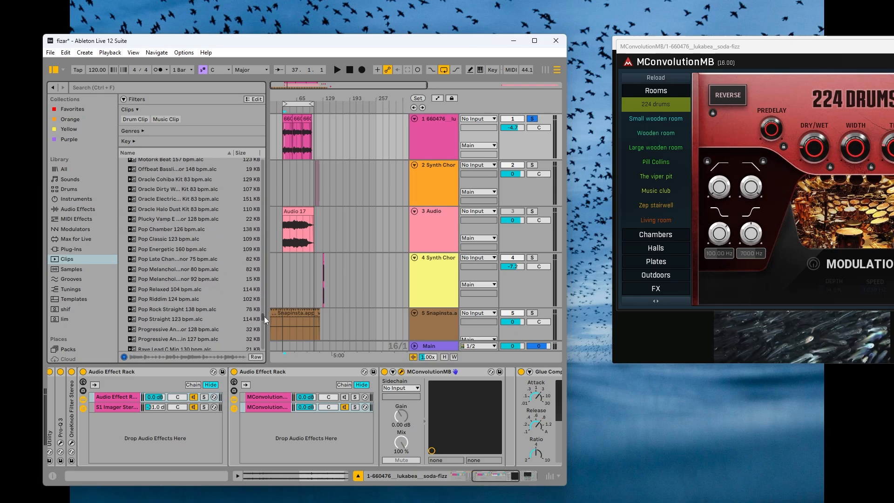
pyautogui.click(163, 279)
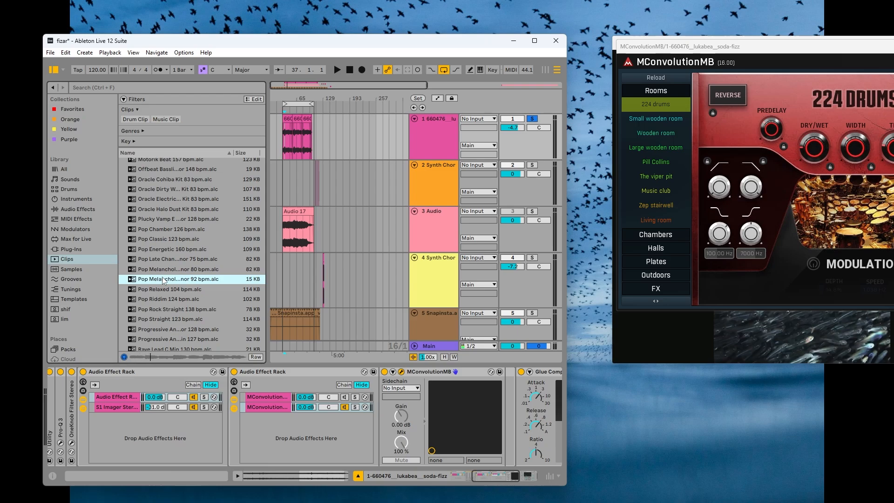
# Preview the Pop Melancholic 80 bpm clip and insert a new audio track below the soda-fizz track
pyautogui.click(165, 273)
pyautogui.scroll(-3, 166, 274)
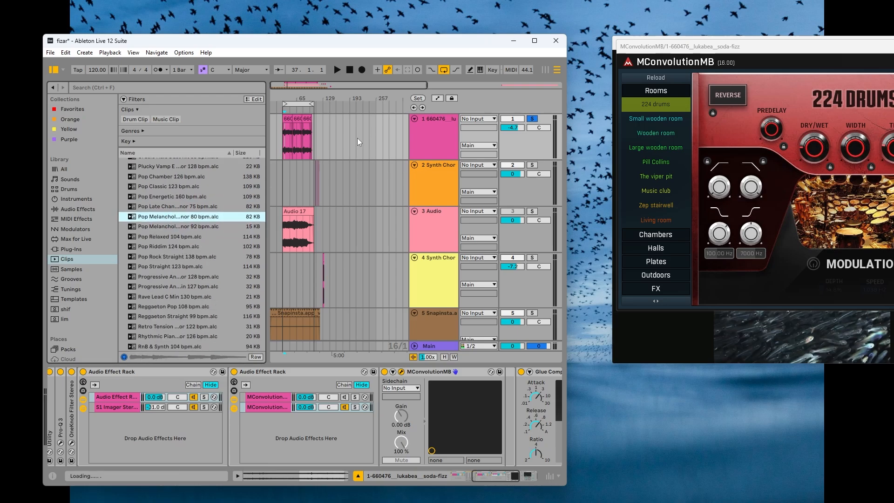
pyautogui.hotkey('ctrl', 't')
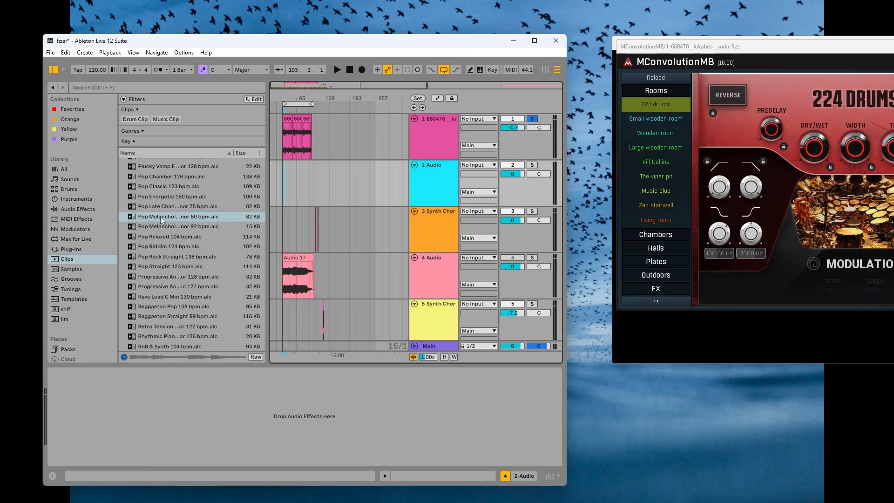
# Try to load the Pop Melancholic 80 bpm clip into the new audio track, and undo the load
pyautogui.click(329, 187)
pyautogui.doubleClick(180, 218)
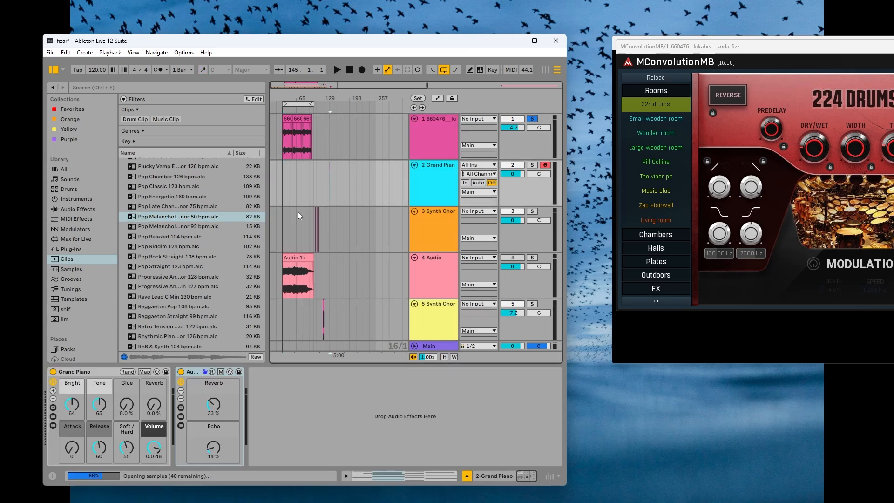
pyautogui.hotkey('ctrl', 'z')
pyautogui.scroll(2, 122, 212)
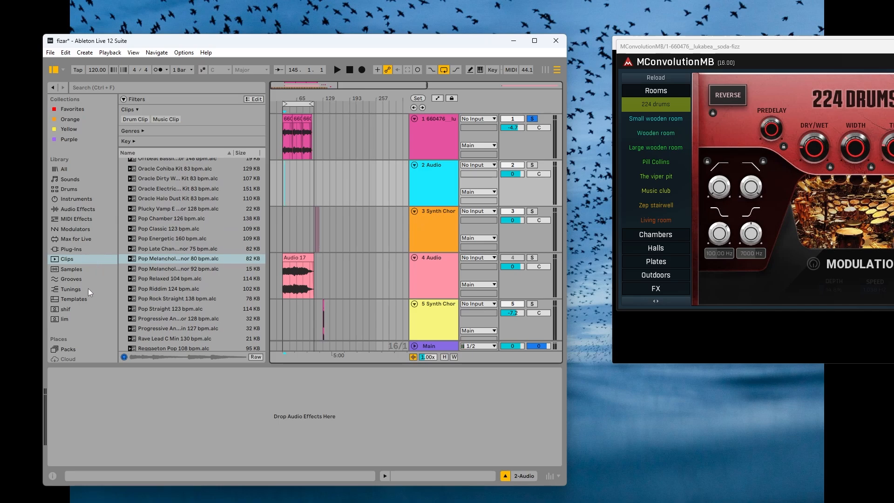
# List the library's Samples and filter them by Piano & Keys
pyautogui.click(83, 181)
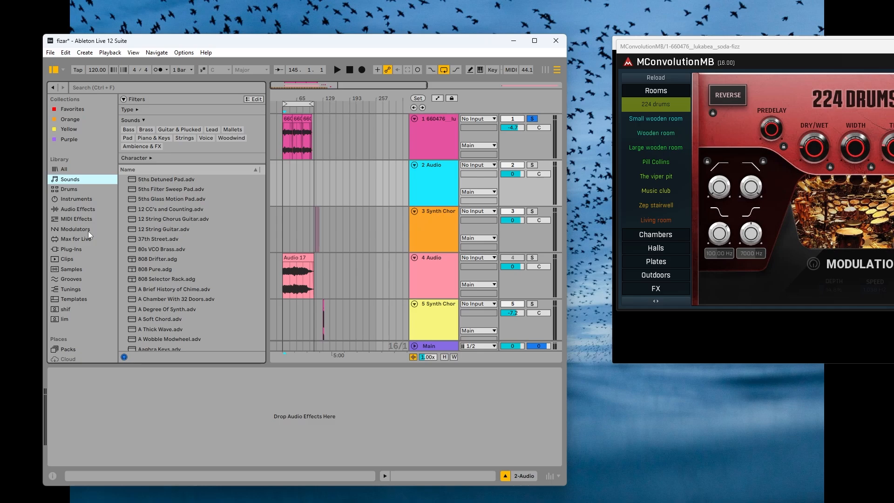
pyautogui.click(74, 270)
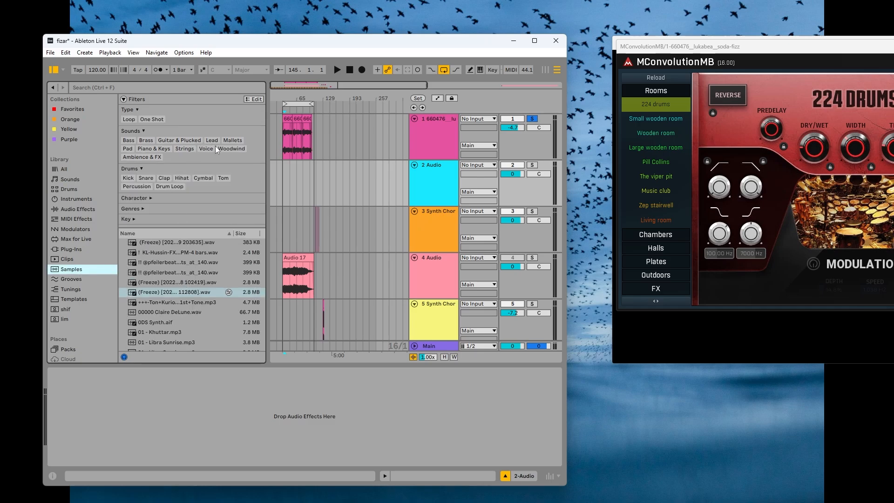
pyautogui.click(151, 152)
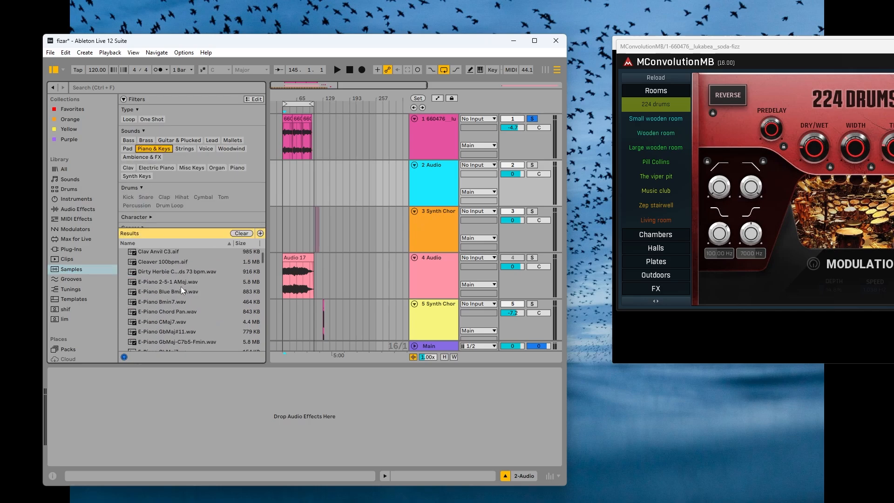
# Preview several E-Piano samples and place E-Piano CMaj7.wav on the new audio track
pyautogui.click(186, 291)
pyautogui.scroll(-5, 186, 292)
pyautogui.click(185, 290)
pyautogui.press('Down')
pyautogui.press('Down')
pyautogui.press('Down')
pyautogui.press('Down')
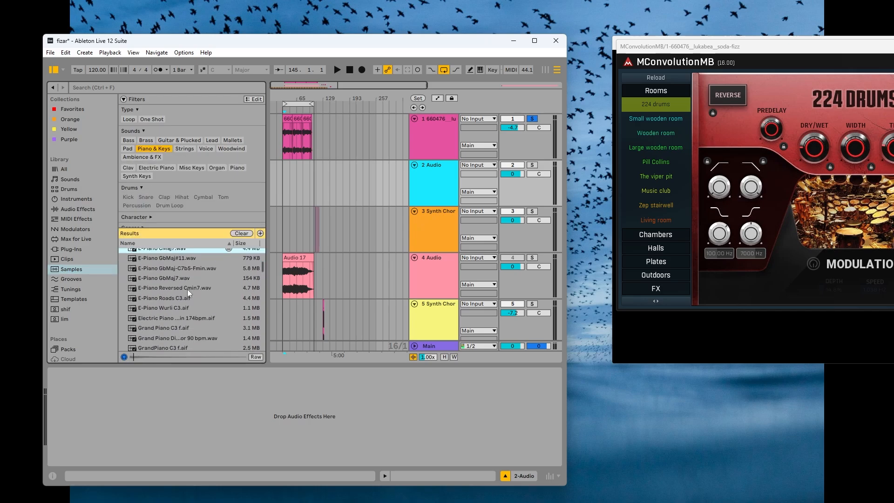
pyautogui.click(181, 272)
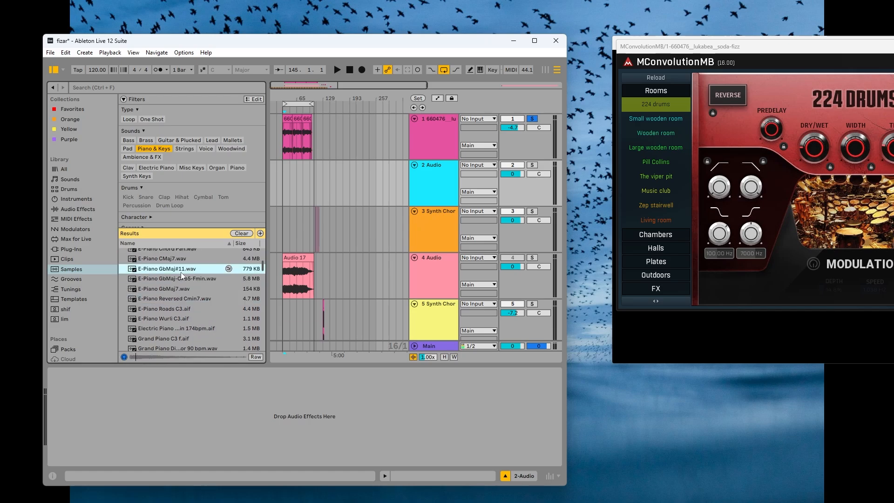
pyautogui.scroll(1, 181, 272)
pyautogui.click(181, 272)
pyautogui.moveTo(178, 274); pyautogui.dragTo(344, 176)
# Show MConvolutionMB's edit view and load E-Piano CMaj7.wav as the file of band 1's filter A
pyautogui.moveTo(683, 44); pyautogui.dragTo(190, 90)
pyautogui.click(578, 106)
pyautogui.moveTo(457, 93); pyautogui.dragTo(663, 69)
pyautogui.moveTo(155, 272); pyautogui.dragTo(470, 270)
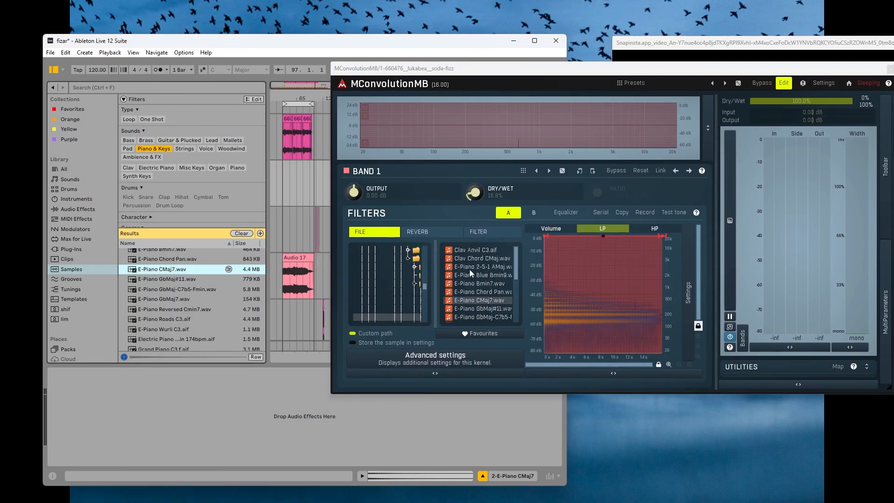
# View filter A's advanced kernel settings, close them and set band 1's Dry/Wet to 100%
pyautogui.click(422, 356)
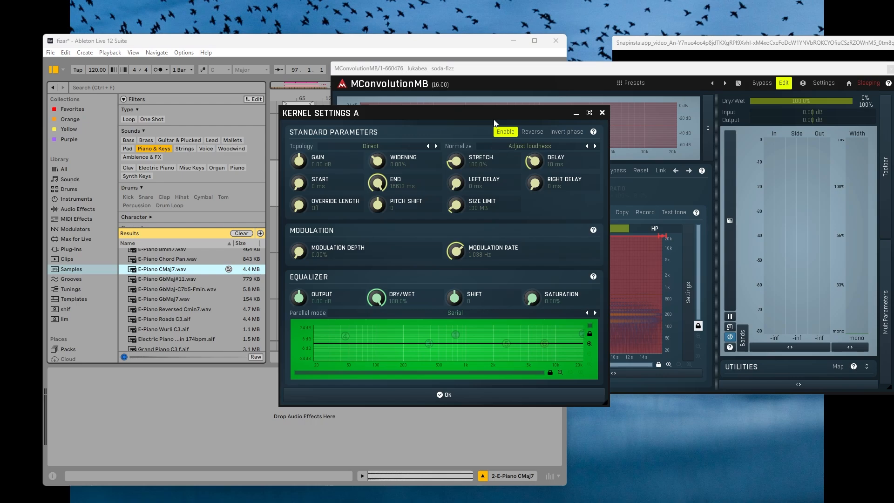
pyautogui.moveTo(451, 113); pyautogui.dragTo(202, 88)
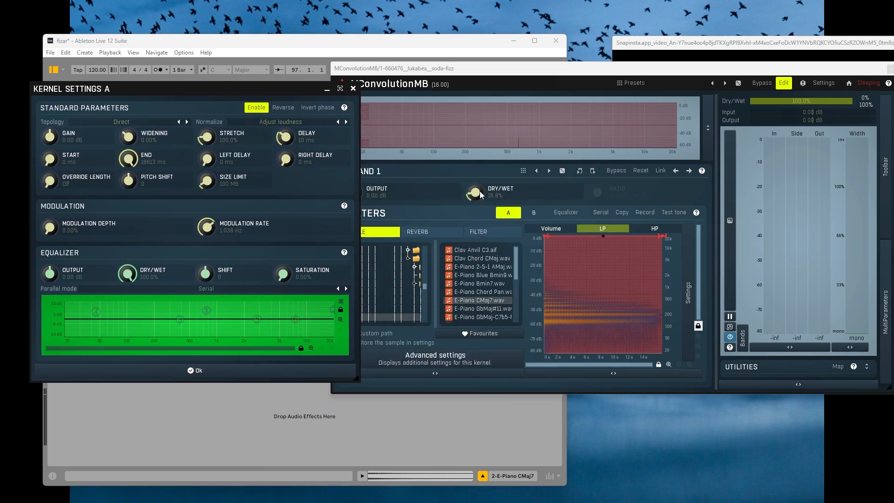
pyautogui.click(353, 91)
pyautogui.moveTo(373, 69); pyautogui.dragTo(527, 56)
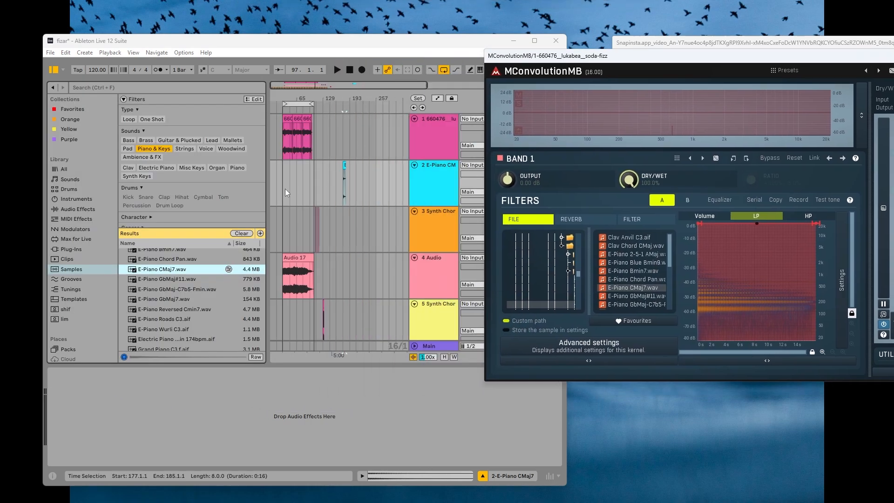
# Turn off the Phaser-Flanger chain in the soda-fizz track's first effect rack and start playback from the first soda-fizz clip
pyautogui.click(285, 184)
pyautogui.click(286, 119)
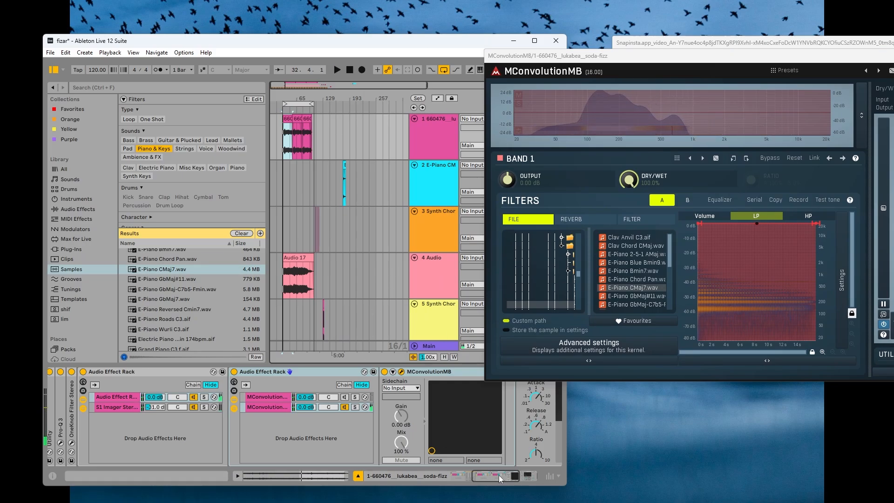
pyautogui.moveTo(499, 475); pyautogui.dragTo(474, 477)
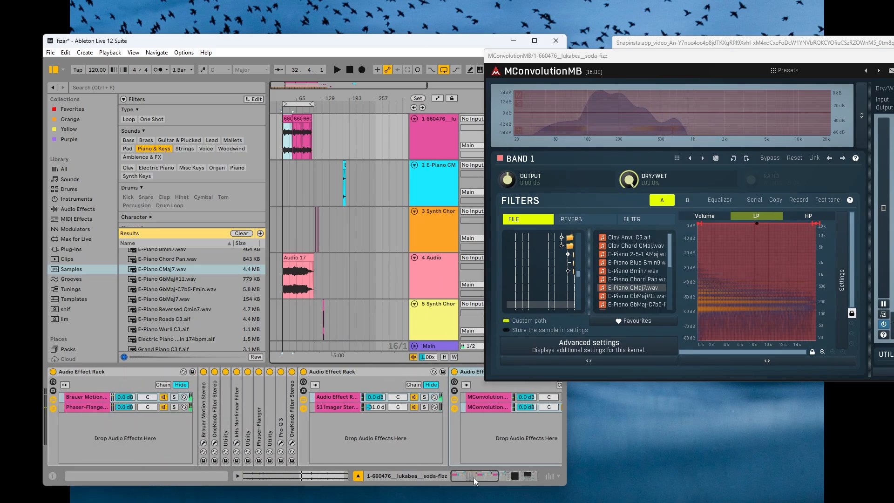
pyautogui.click(164, 408)
pyautogui.press('space')
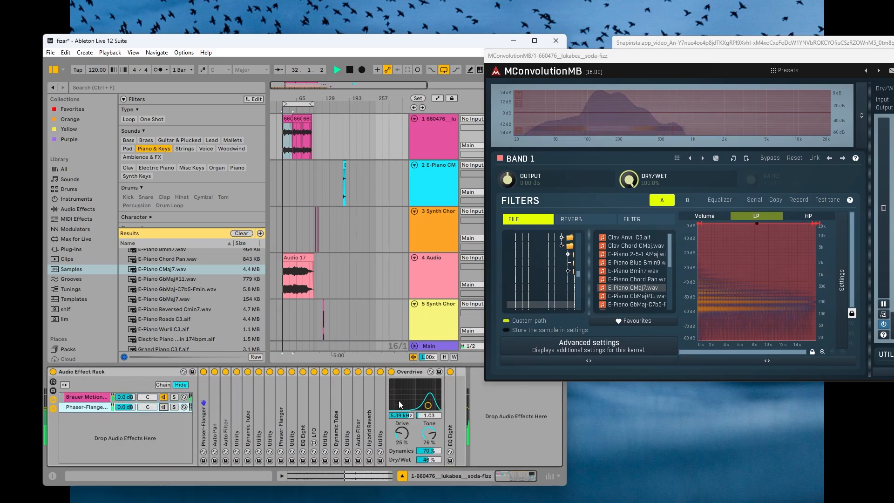
# Set filter A's kernel Gain to +6.53 dB and Stretch to 47.5% in the advanced settings
pyautogui.click(597, 340)
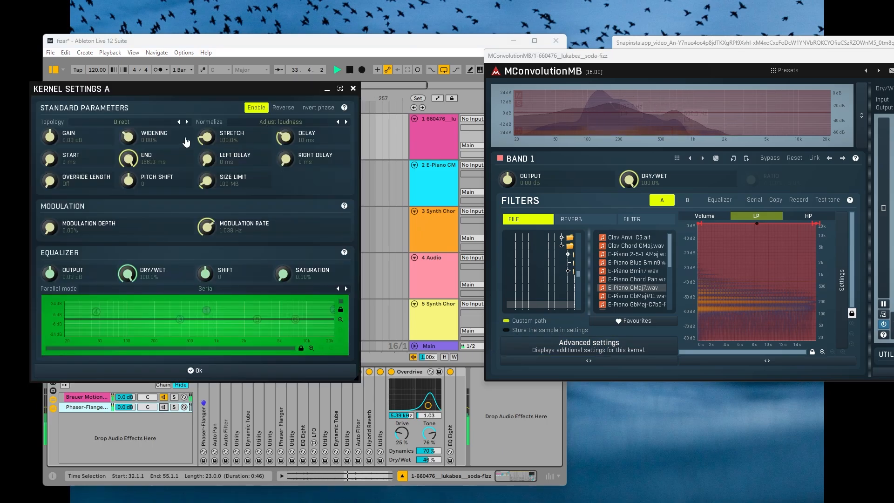
pyautogui.moveTo(51, 135); pyautogui.dragTo(56, 134)
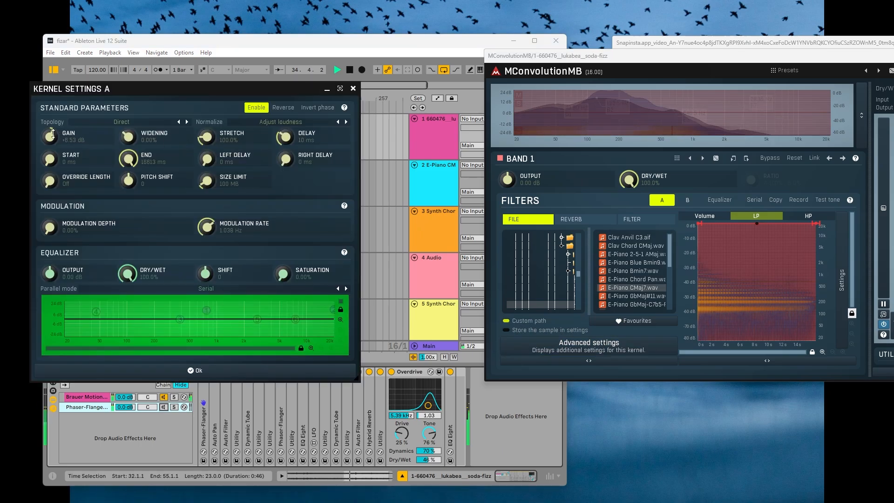
pyautogui.moveTo(208, 142); pyautogui.dragTo(213, 139)
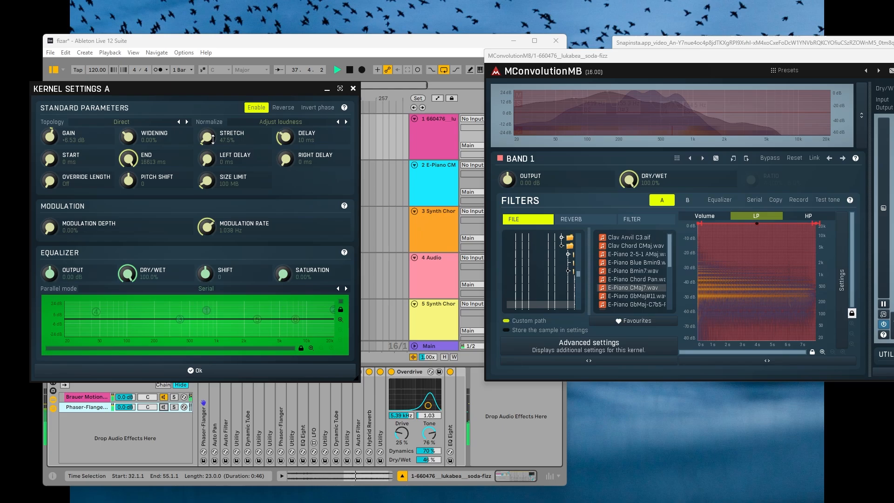
pyautogui.moveTo(131, 86); pyautogui.dragTo(661, 109)
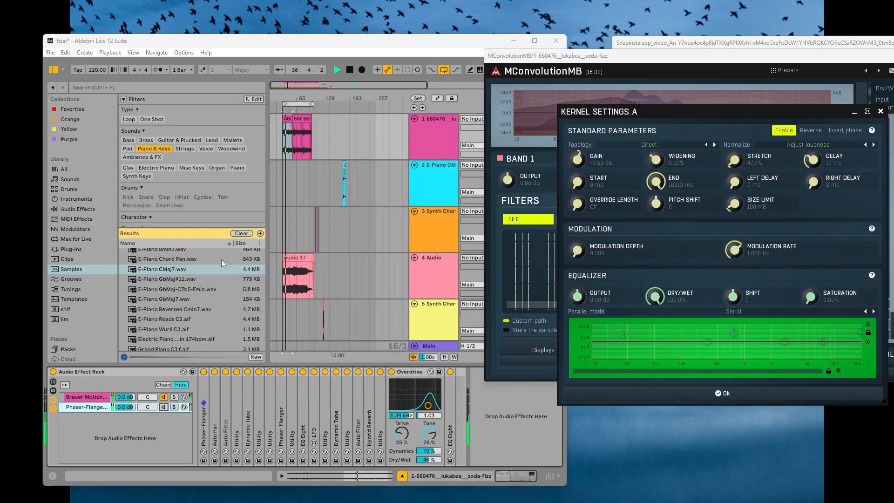
# Stop playback and preview the Hornet Pillow A and Organic Bells 115 bpm samples further down the list
pyautogui.press('space')
pyautogui.scroll(-4, 196, 281)
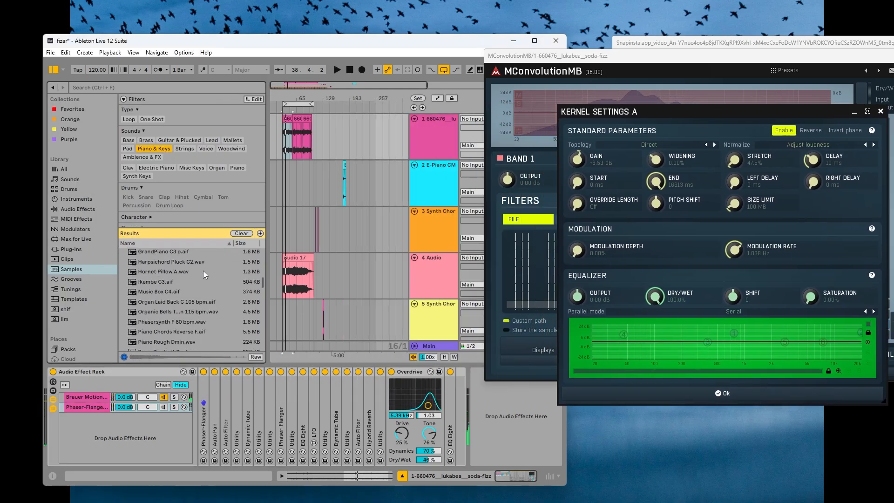
pyautogui.click(203, 271)
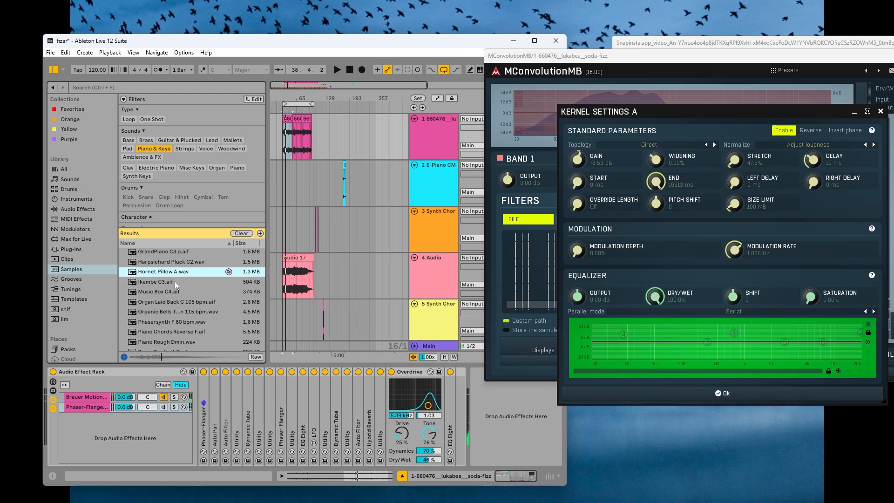
pyautogui.scroll(-1, 175, 281)
pyautogui.click(175, 280)
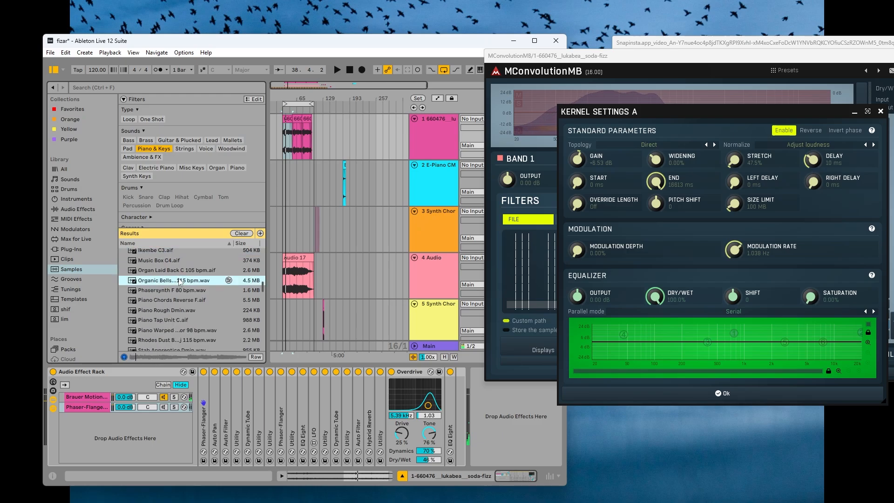
# Load the Organic Bells 115 bpm sample as band 1's filter A file in place of the electric piano
pyautogui.moveTo(607, 114); pyautogui.dragTo(474, 406)
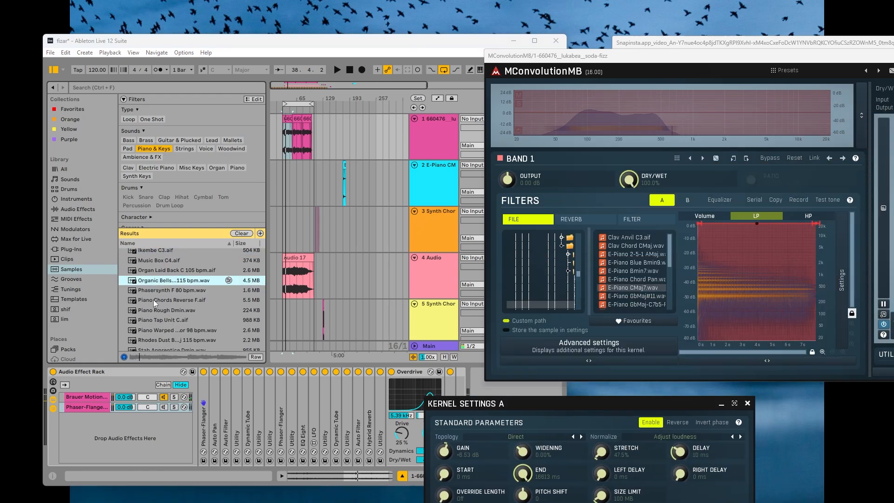
pyautogui.moveTo(176, 281); pyautogui.dragTo(630, 248)
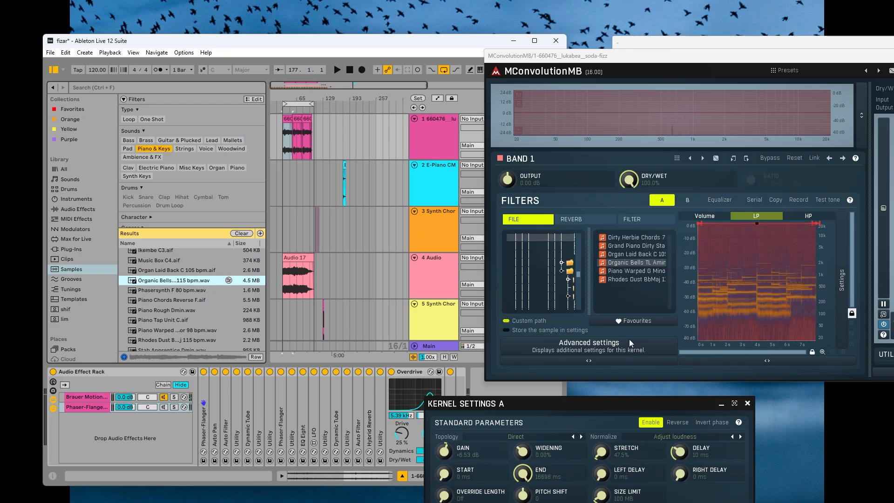
pyautogui.click(630, 340)
pyautogui.click(609, 344)
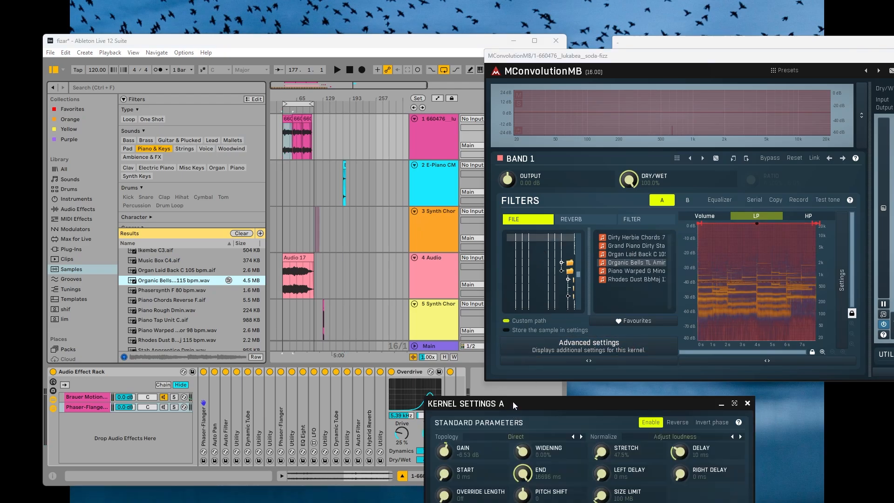
# Start playback, reset the kernel's Stretch to 100% and lower it to 40%
pyautogui.moveTo(513, 401); pyautogui.dragTo(235, 120)
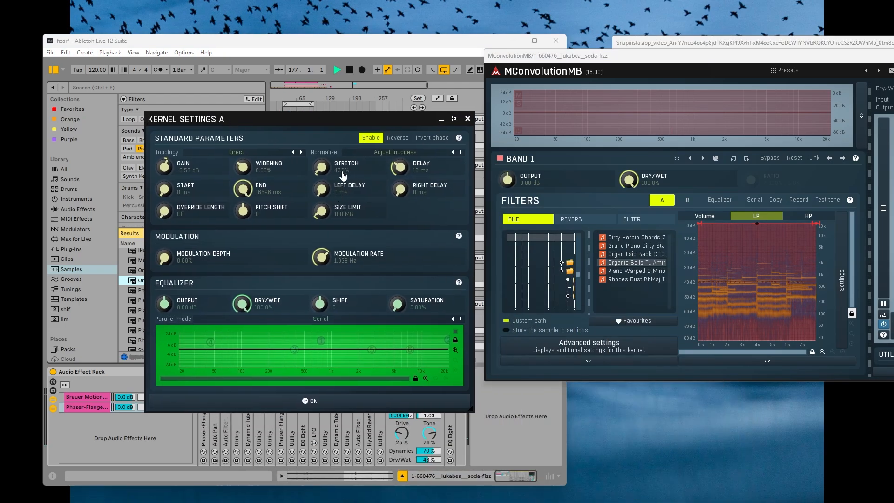
pyautogui.press('space')
pyautogui.doubleClick(322, 171)
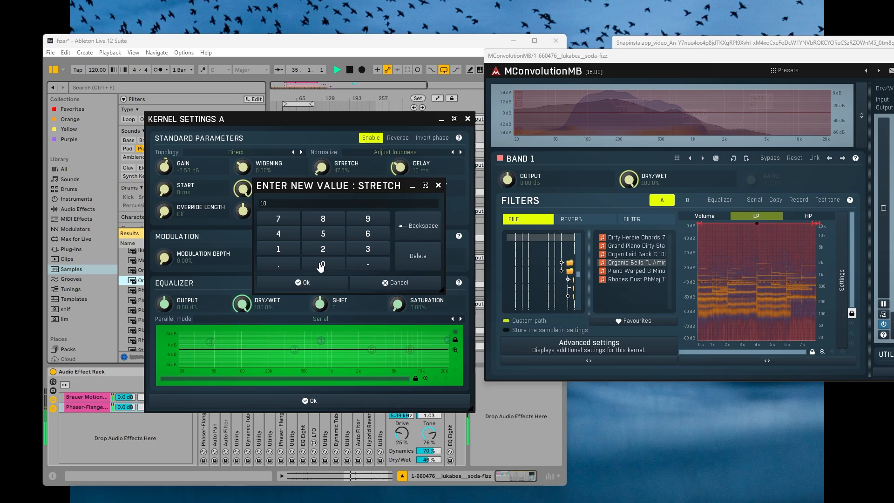
pyautogui.click(309, 285)
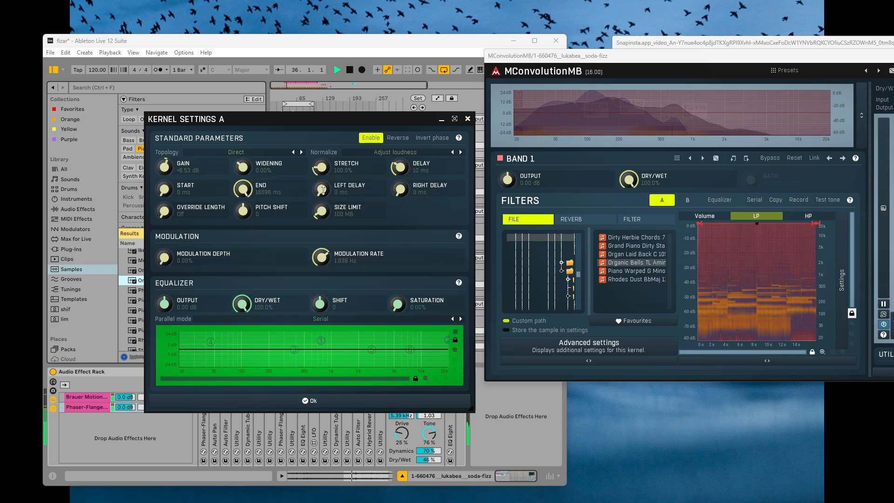
pyautogui.moveTo(323, 165); pyautogui.dragTo(323, 174)
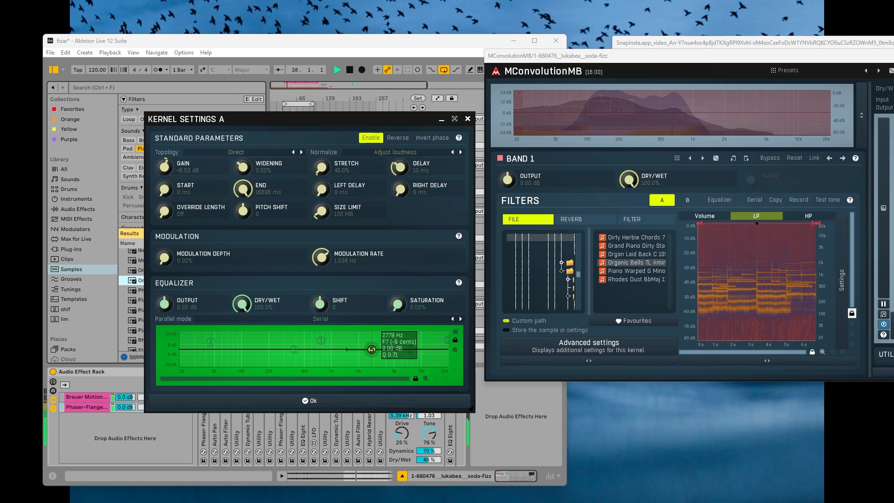
# Boost two points of the kernel equalizer, one to about +10.6 dB at 1391 Hz, and close the kernel settings
pyautogui.moveTo(372, 350); pyautogui.dragTo(345, 341)
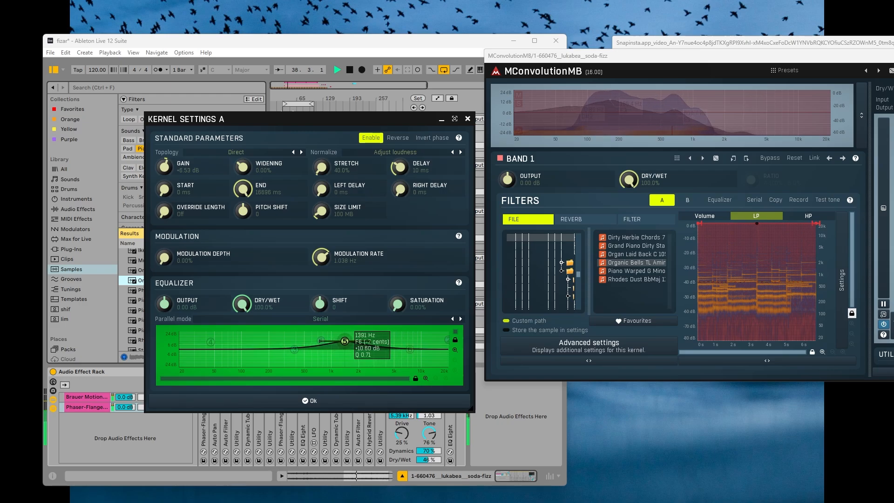
pyautogui.doubleClick(410, 349)
pyautogui.moveTo(410, 349); pyautogui.dragTo(395, 341)
pyautogui.click(468, 119)
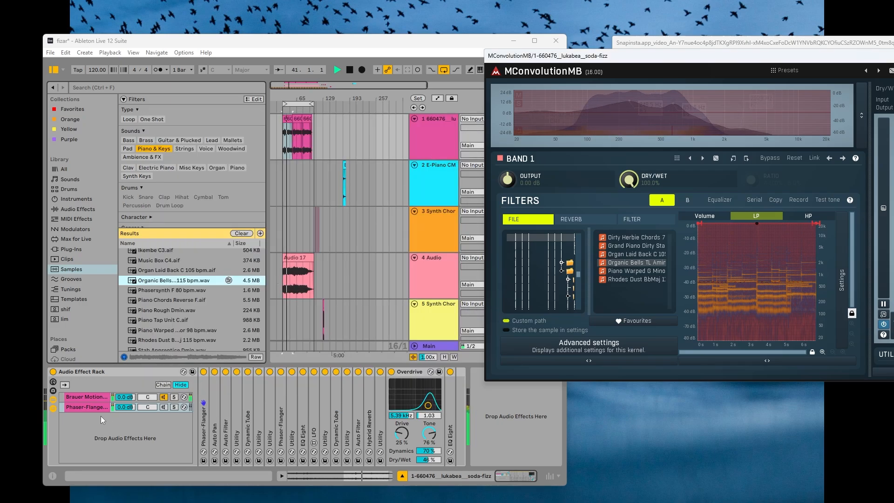
# Group the Phaser-Flanger chain's Hybrid Reverb into a nested Audio Effect Rack and show its chain list
pyautogui.click(124, 409)
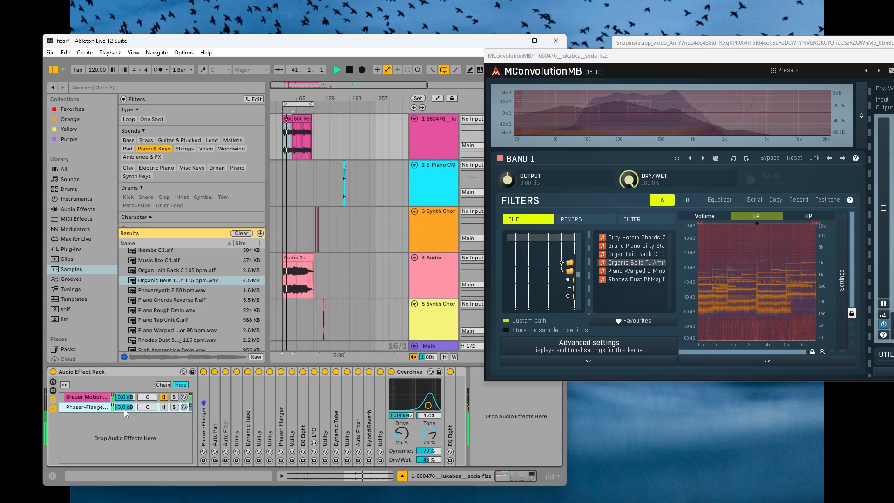
pyautogui.click(369, 400)
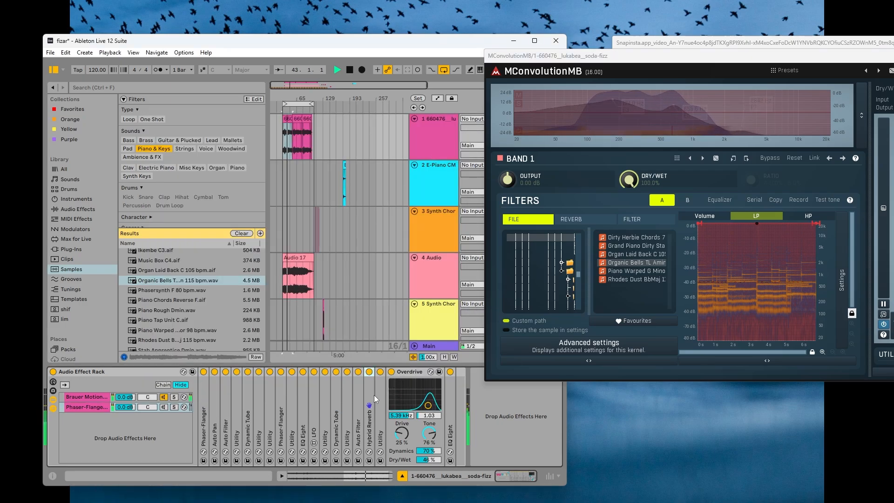
pyautogui.hotkey('ctrl', 'g')
pyautogui.click(370, 409)
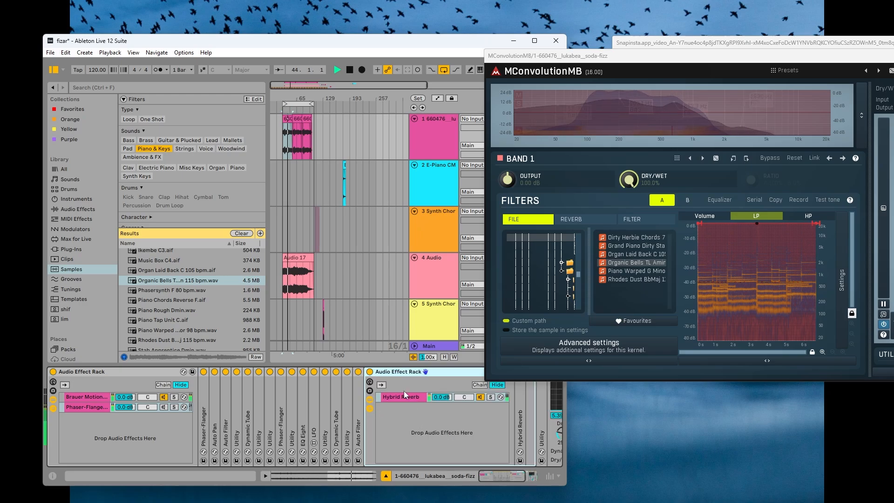
# Duplicate the nested rack's Hybrid Reverb chain and load the Organic Bells 115 bpm sample as the copy's convolution impulse response
pyautogui.click(503, 479)
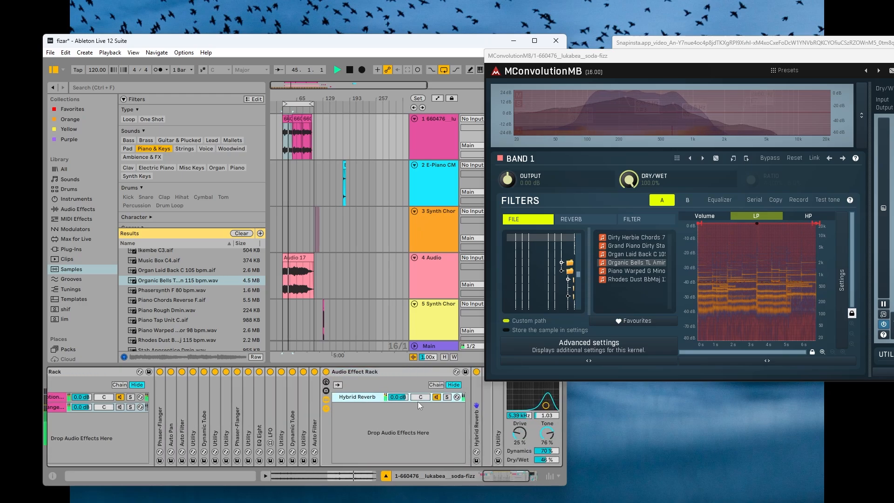
pyautogui.hotkey('ctrl', 'd')
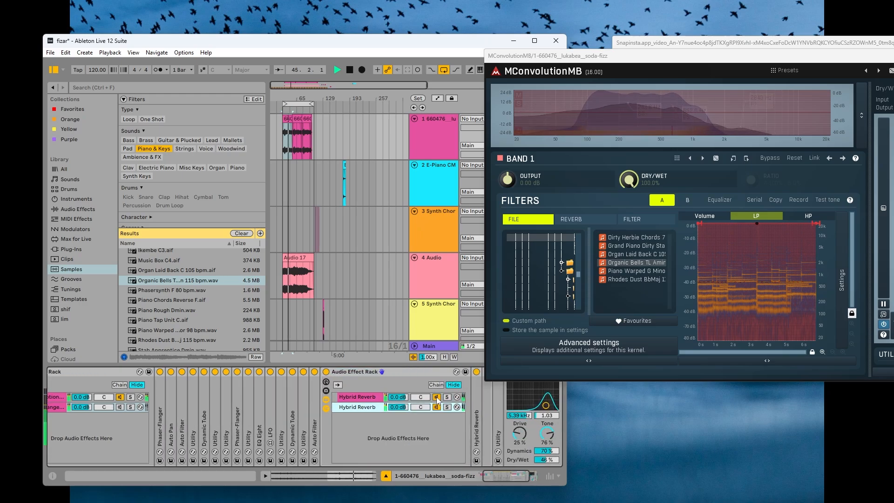
pyautogui.doubleClick(480, 432)
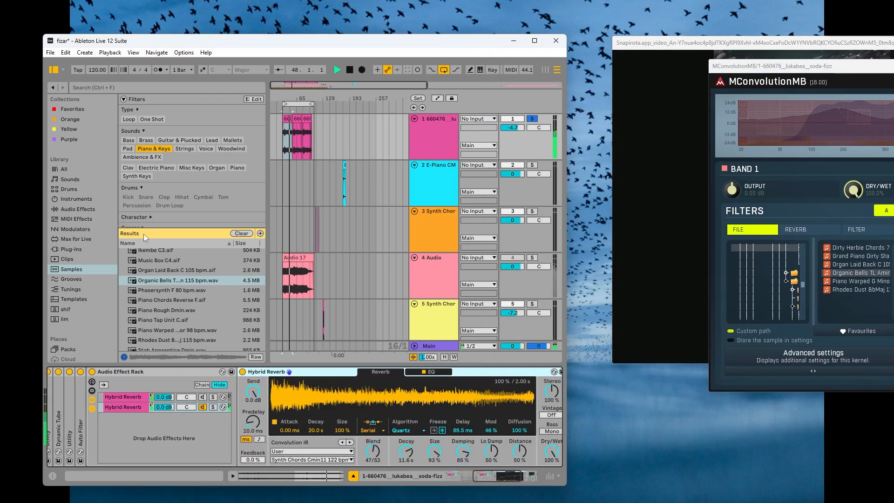
pyautogui.moveTo(172, 280); pyautogui.dragTo(317, 389)
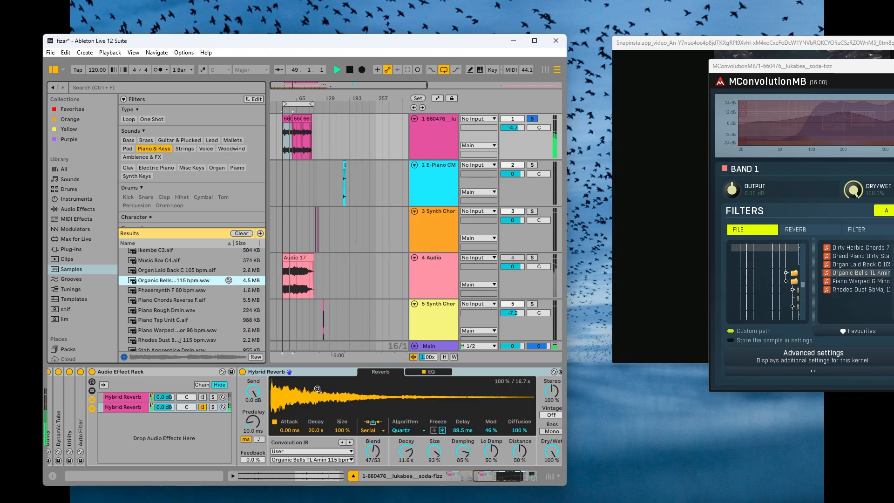
# Set the Stretch of MConvolutionMB's band 1 kernel to 50% and close the kernel settings
pyautogui.click(467, 480)
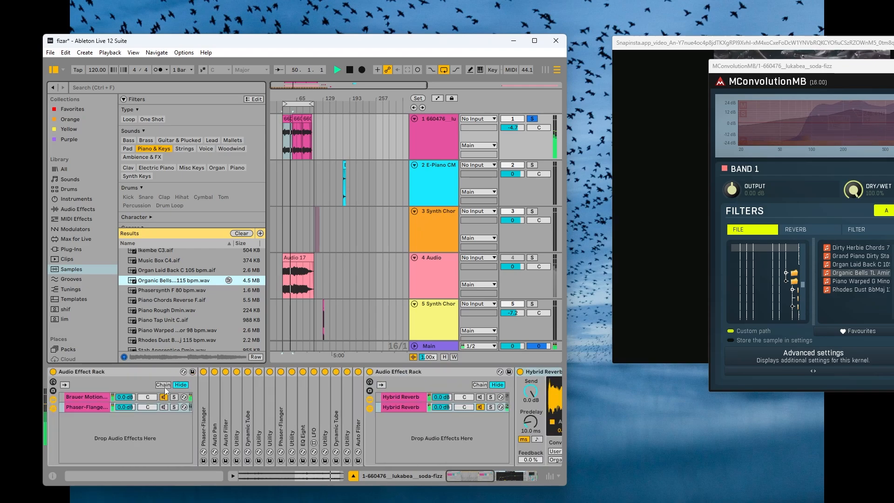
pyautogui.moveTo(839, 66); pyautogui.dragTo(518, 69)
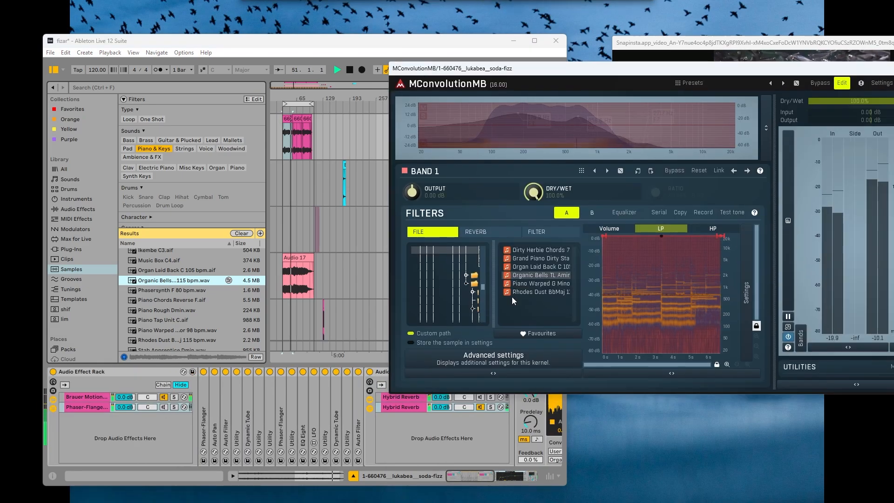
pyautogui.click(513, 363)
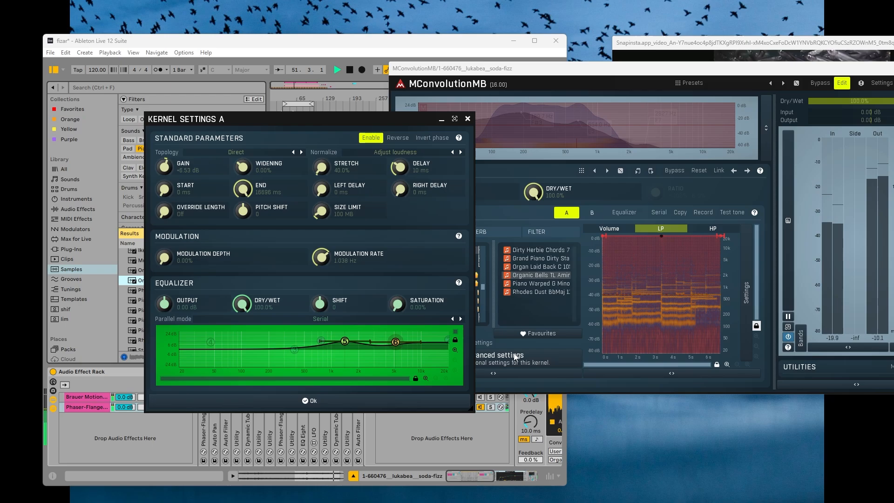
pyautogui.doubleClick(325, 171)
pyautogui.write('50')
pyautogui.press('Return')
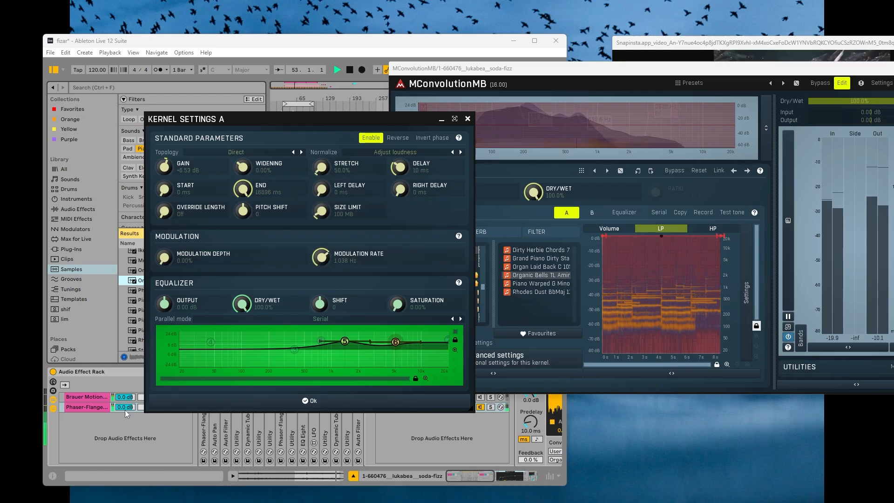
pyautogui.click(78, 408)
pyautogui.click(467, 119)
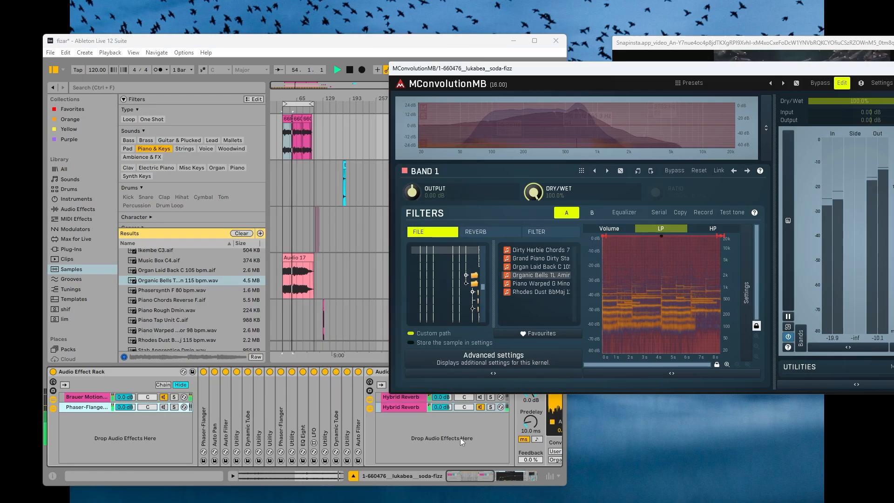
# Set the convolution Size of the Organic Bells Hybrid Reverb to 20%
pyautogui.moveTo(479, 476); pyautogui.dragTo(512, 478)
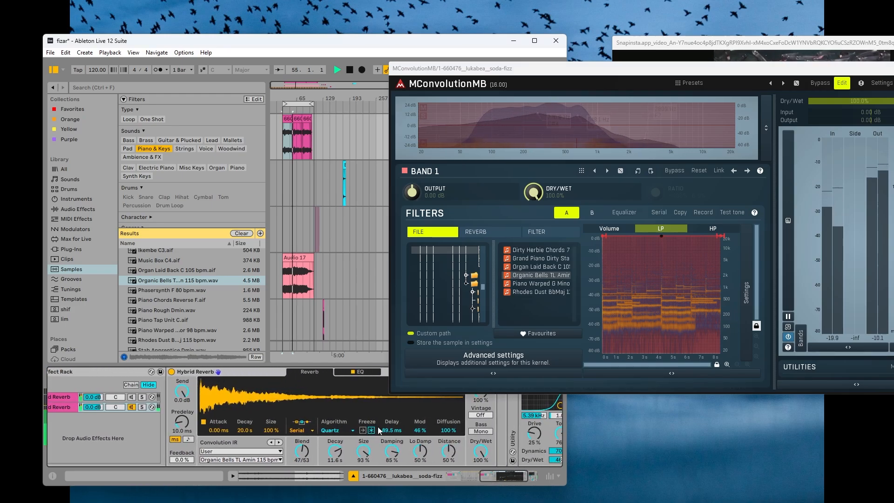
pyautogui.click(268, 431)
pyautogui.write('5')
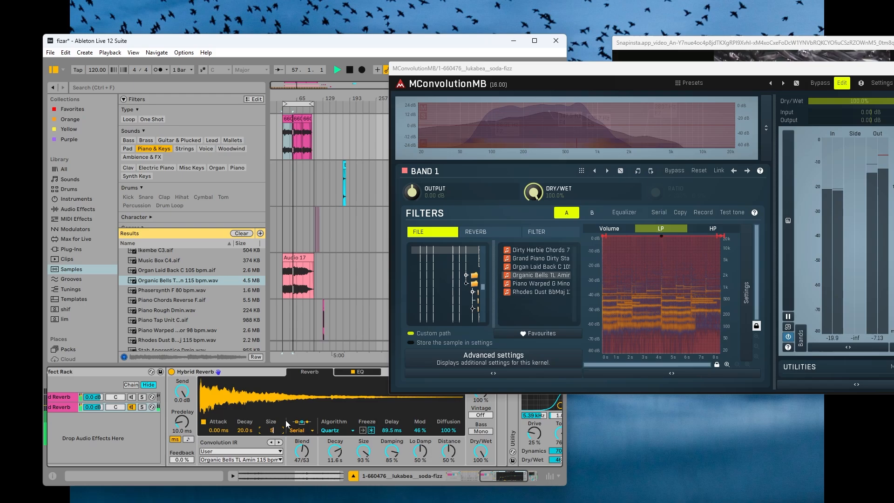
# Reopen MConvolutionMB's kernel settings, sweep Stretch down to 42.5% and return it to 50%
pyautogui.click(450, 360)
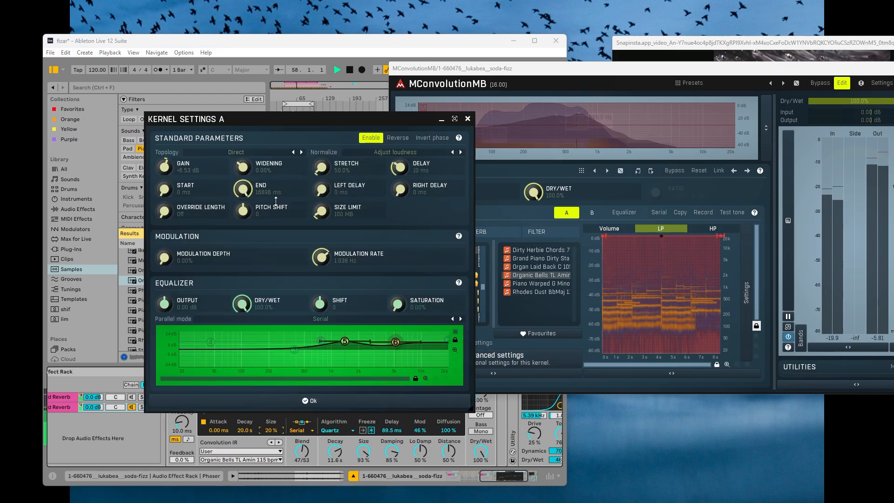
pyautogui.moveTo(320, 168); pyautogui.dragTo(318, 172)
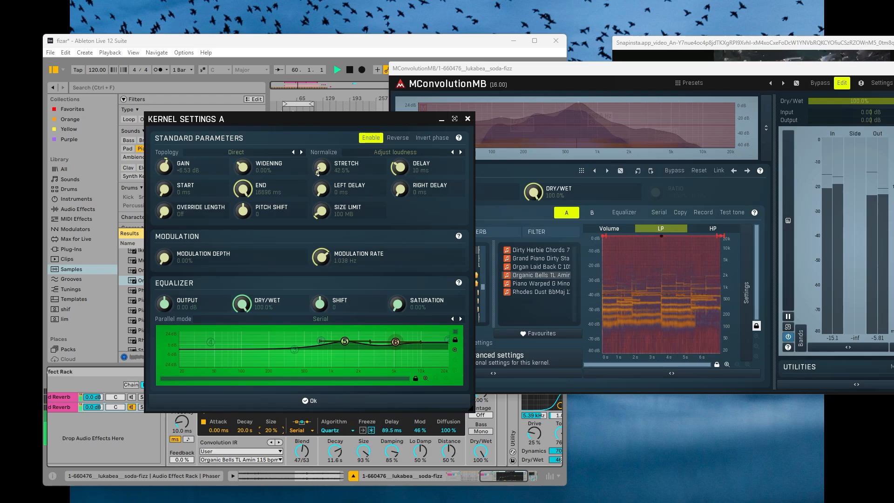
pyautogui.moveTo(318, 172); pyautogui.dragTo(321, 171)
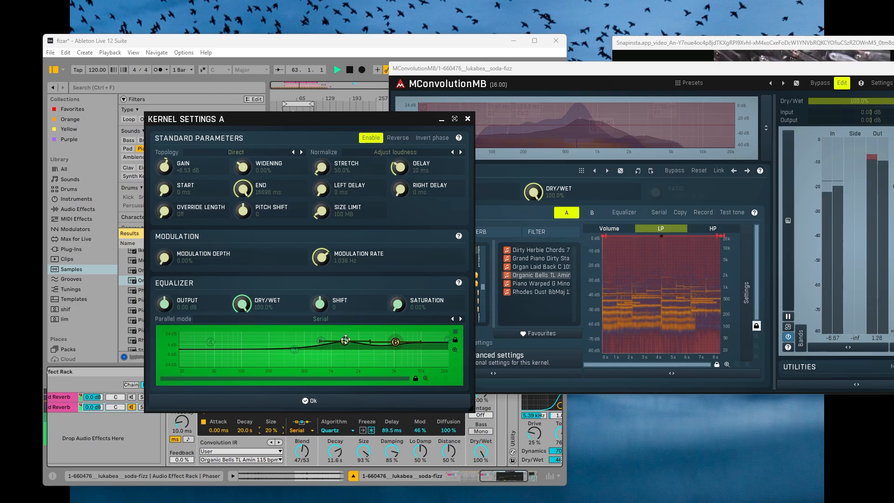
# Move kernel equalizer point 5 down to about 510 Hz and pull it into a deep cut
pyautogui.moveTo(345, 339); pyautogui.dragTo(306, 351)
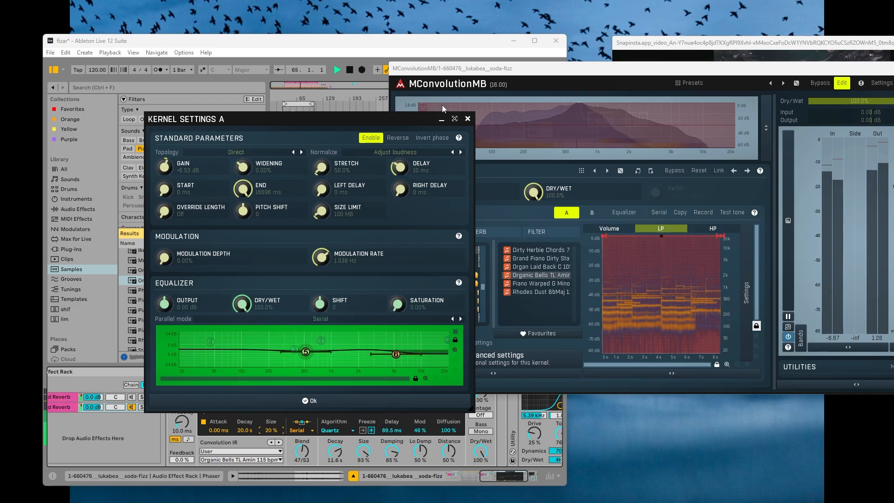
pyautogui.click(443, 105)
pyautogui.moveTo(497, 479)
pyautogui.mouseDown()
pyautogui.moveTo(457, 477)
pyautogui.moveTo(496, 476)
pyautogui.mouseUp()
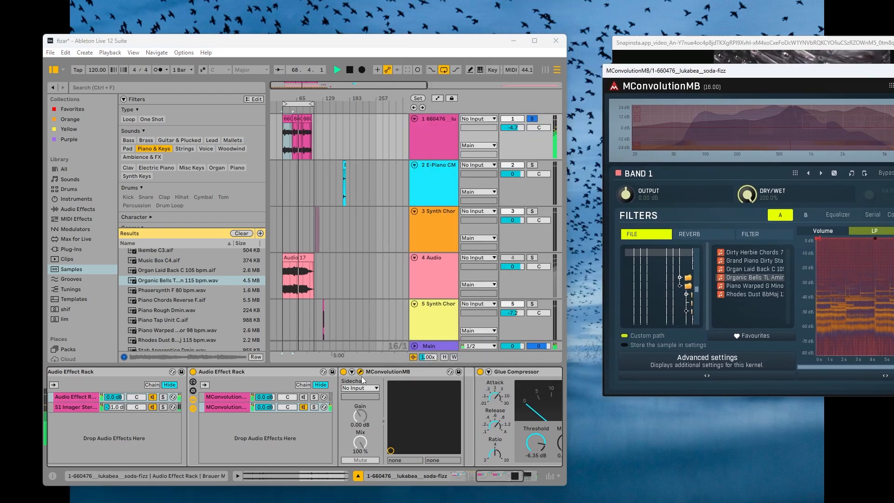
pyautogui.click(360, 372)
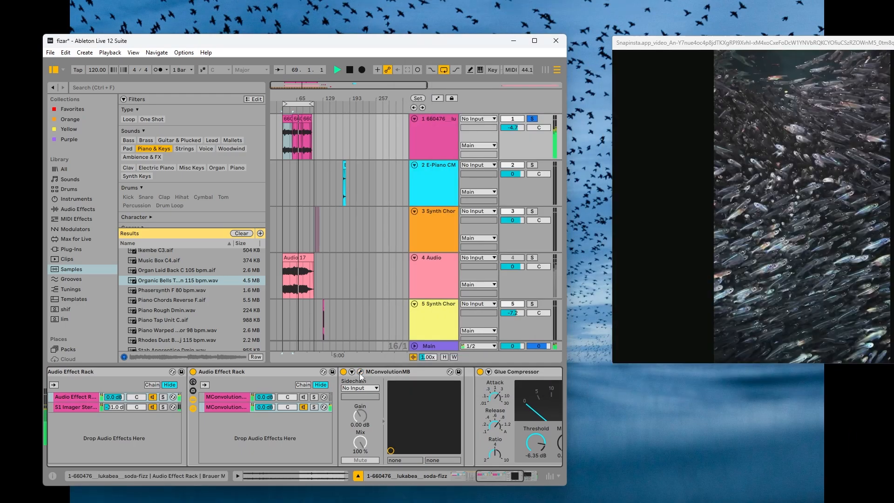
pyautogui.click(361, 372)
pyautogui.click(420, 360)
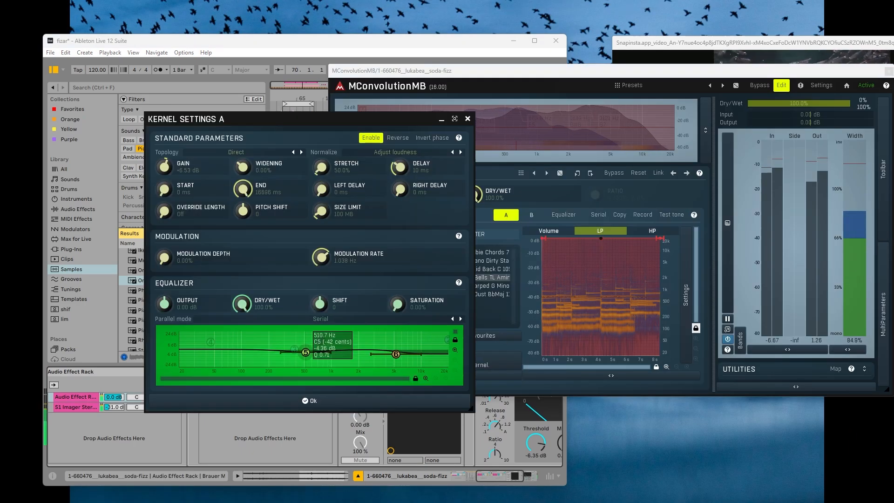
pyautogui.moveTo(306, 352); pyautogui.dragTo(304, 367)
# Turn the Phaser-Flanger chain back on and set its Organic Bells Hybrid Reverb's convolution Size to 50%
pyautogui.click(454, 478)
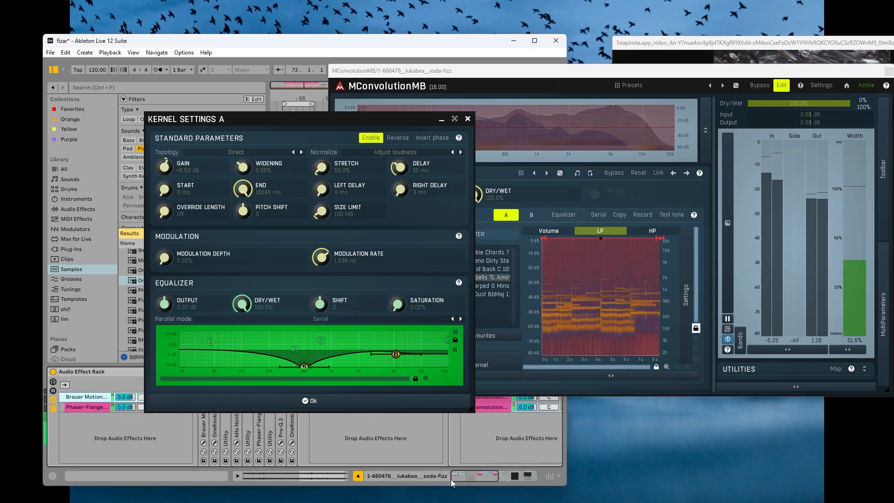
pyautogui.moveTo(263, 120); pyautogui.dragTo(637, 128)
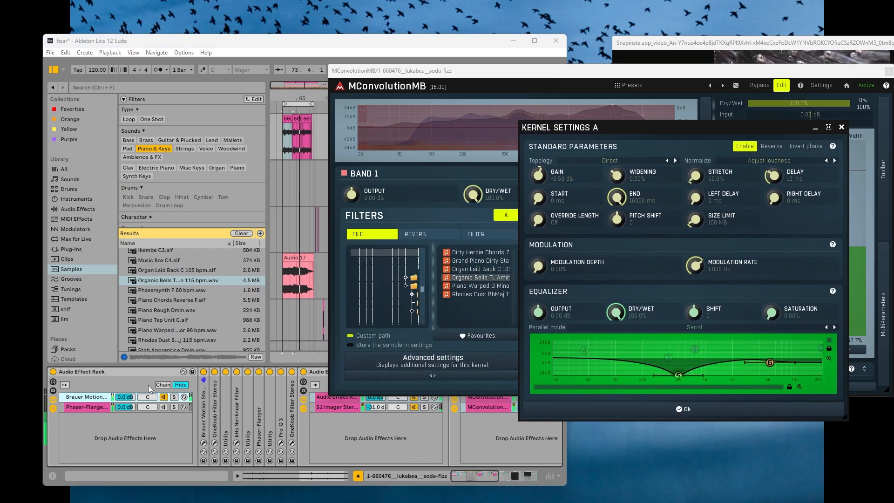
pyautogui.click(91, 408)
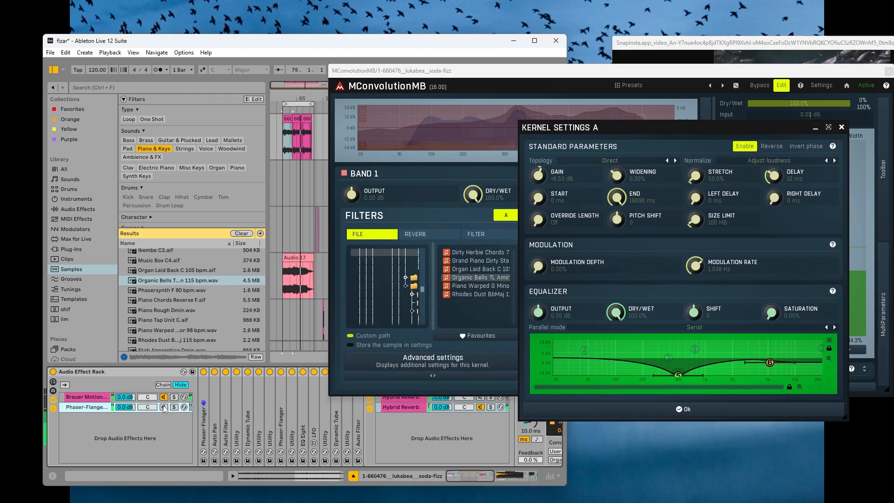
pyautogui.click(163, 406)
pyautogui.moveTo(574, 129); pyautogui.dragTo(151, 37)
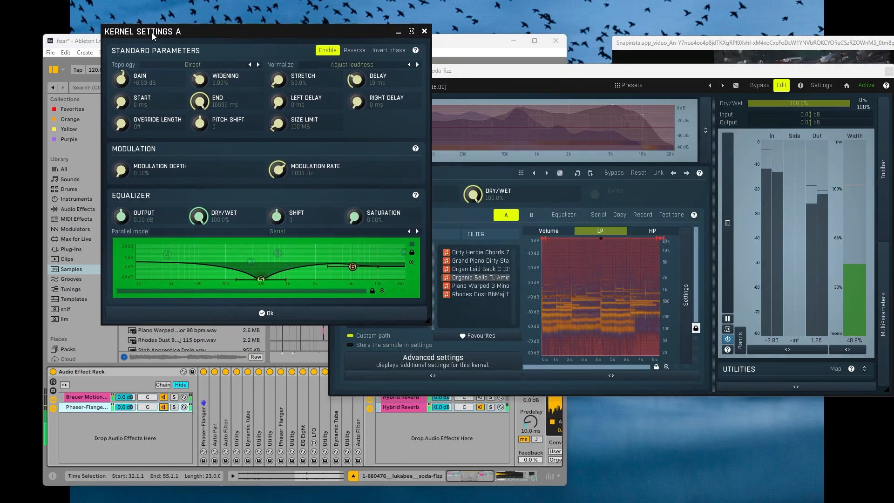
pyautogui.moveTo(464, 476); pyautogui.dragTo(492, 482)
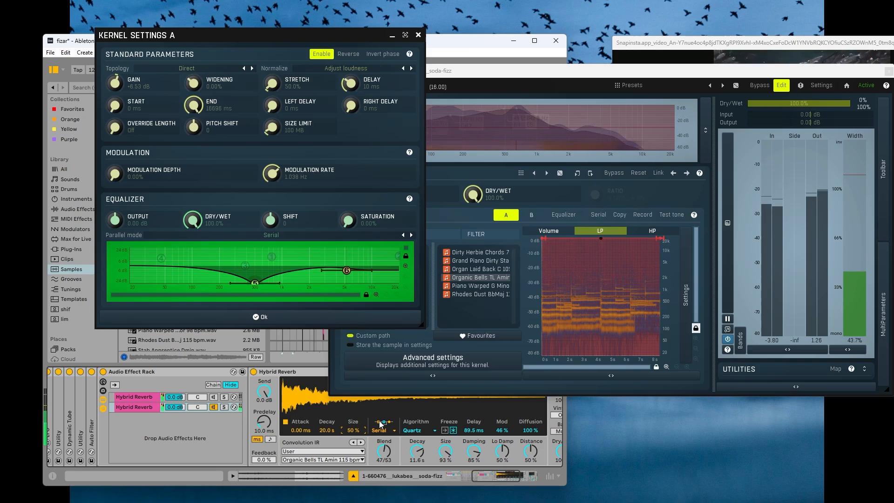
# Close the kernel settings and move the MConvolutionMB and fish video windows clear of the arrangement tracks
pyautogui.moveTo(667, 41); pyautogui.dragTo(410, 49)
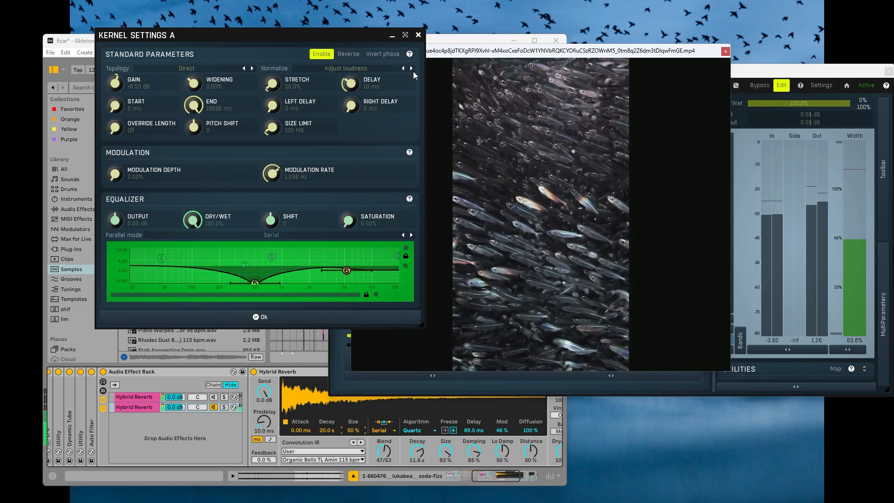
pyautogui.moveTo(460, 49); pyautogui.dragTo(511, 49)
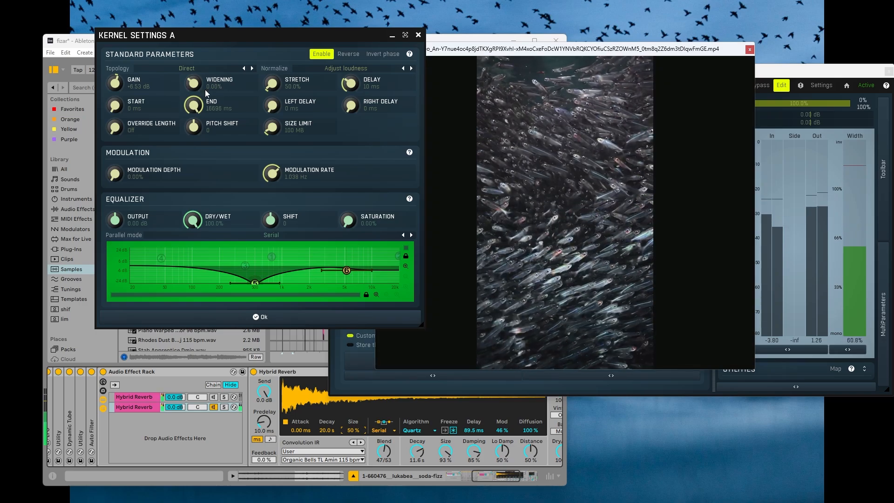
pyautogui.click(418, 35)
pyautogui.moveTo(376, 71); pyautogui.dragTo(563, 82)
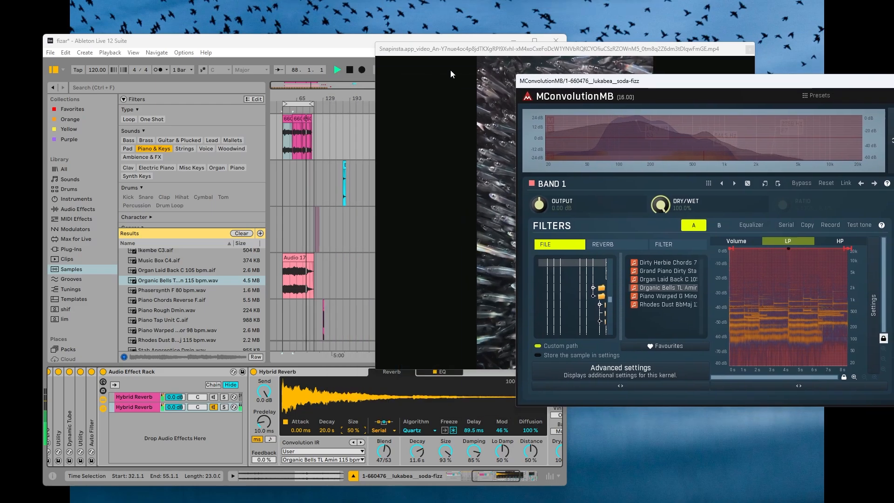
pyautogui.moveTo(429, 50); pyautogui.dragTo(493, 350)
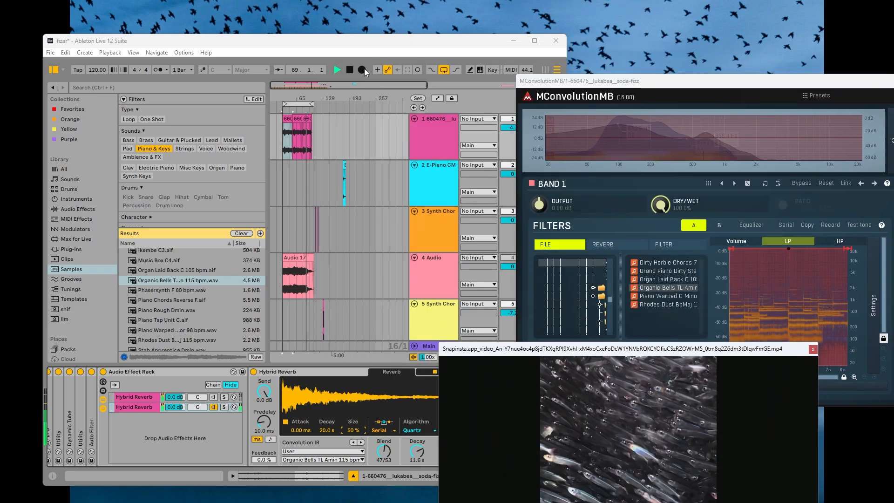
# Start arrangement recording with the Audio 17 clip selected and rearrange the MConvolutionMB and fish video windows
pyautogui.click(298, 277)
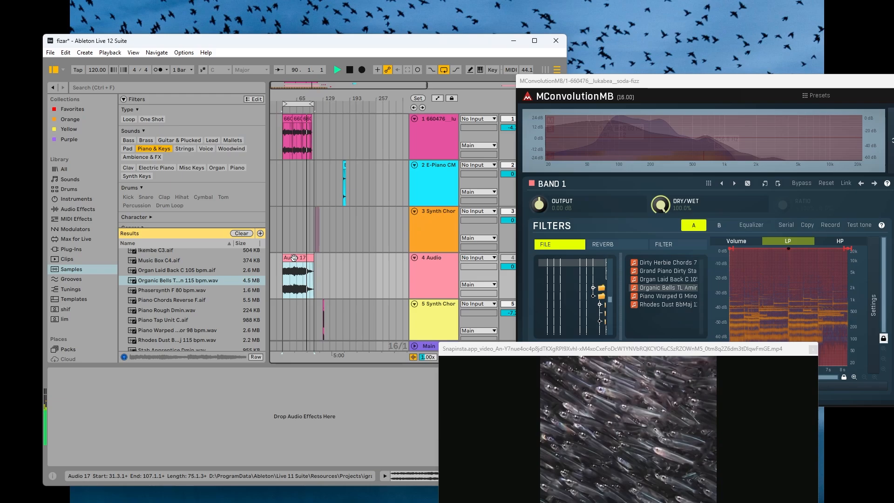
pyautogui.click(360, 70)
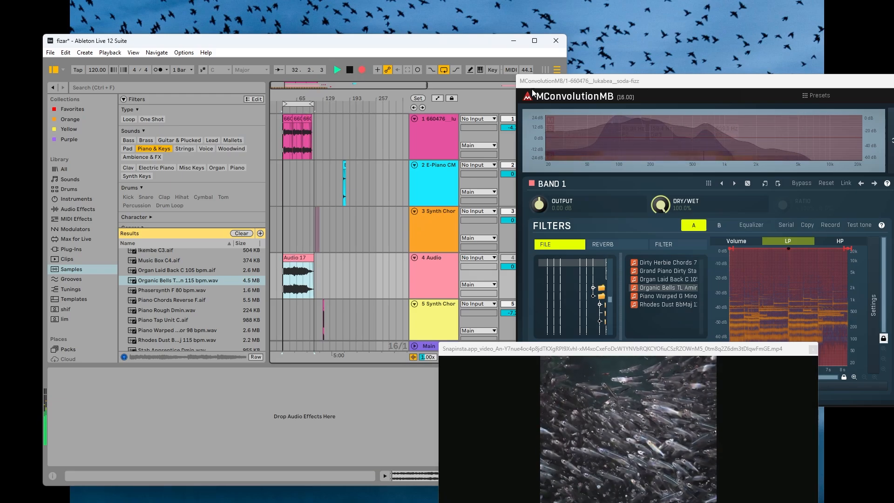
pyautogui.moveTo(533, 92); pyautogui.dragTo(78, 78)
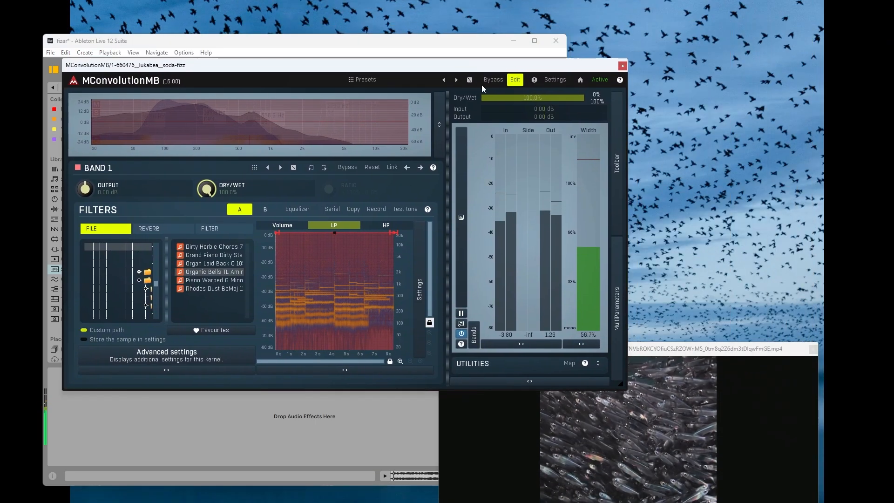
pyautogui.moveTo(642, 351); pyautogui.dragTo(499, 96)
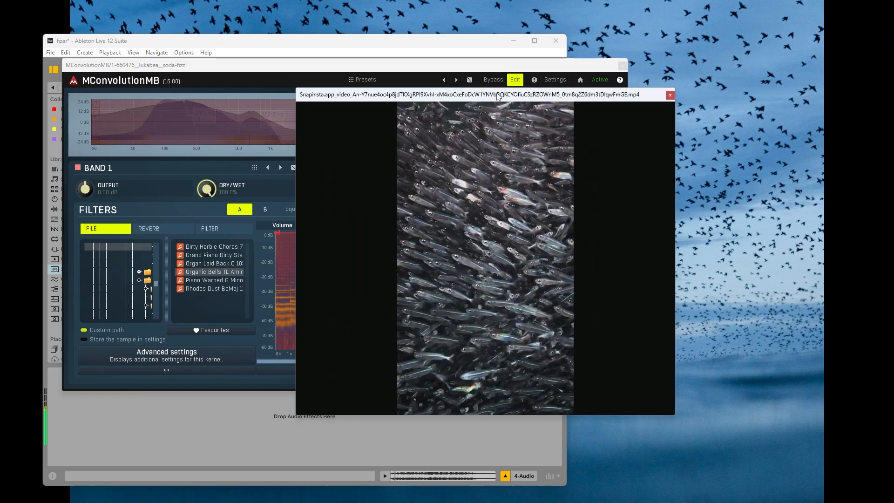
pyautogui.moveTo(437, 65); pyautogui.dragTo(692, 118)
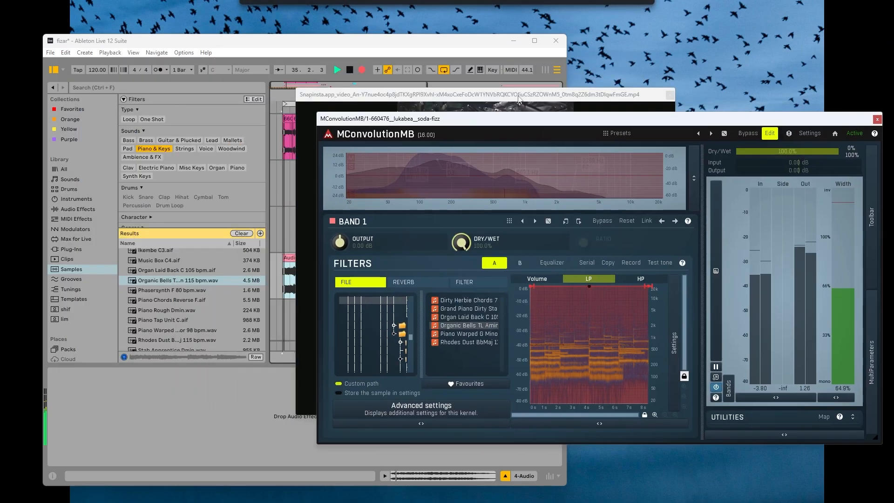
# Show the soda-fizz track's Brauer Motion chain devices and move the plug-in and fish video windows off the device view
pyautogui.click(277, 136)
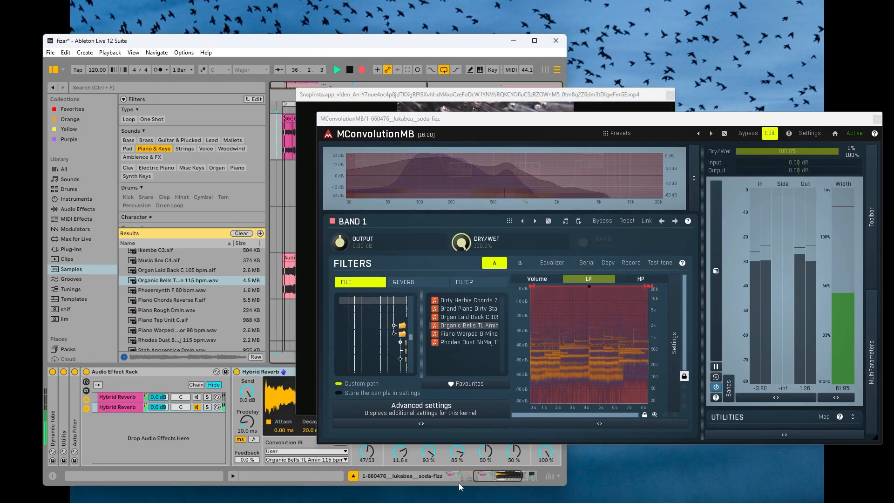
pyautogui.moveTo(459, 485); pyautogui.dragTo(420, 484)
pyautogui.click(100, 409)
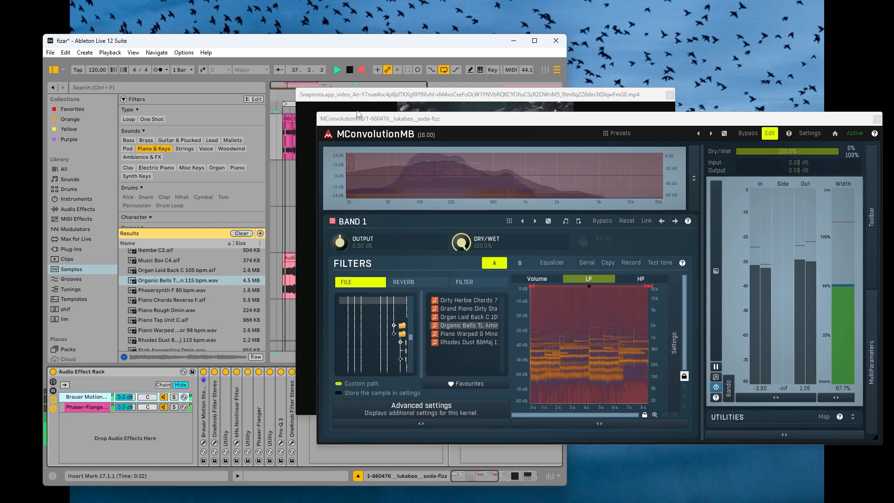
pyautogui.moveTo(358, 114); pyautogui.dragTo(658, 130)
pyautogui.moveTo(484, 94); pyautogui.dragTo(133, 43)
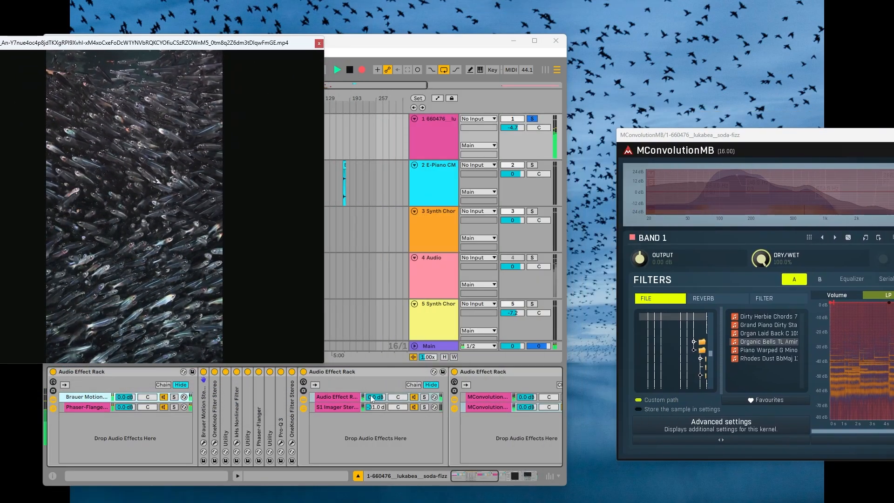
# Compare the nested rack's S1 Imager and Audio Effect Rack chains and bring the fish video and MConvolutionMB windows over the Live window
pyautogui.click(346, 407)
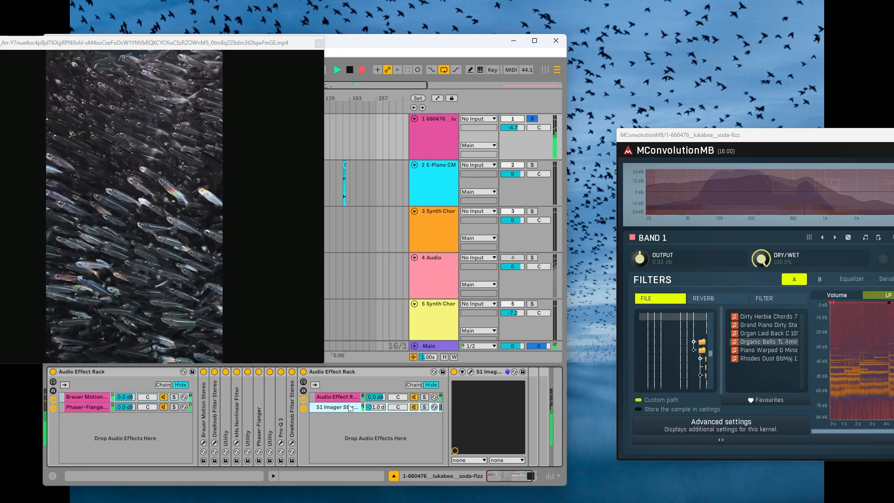
pyautogui.click(336, 397)
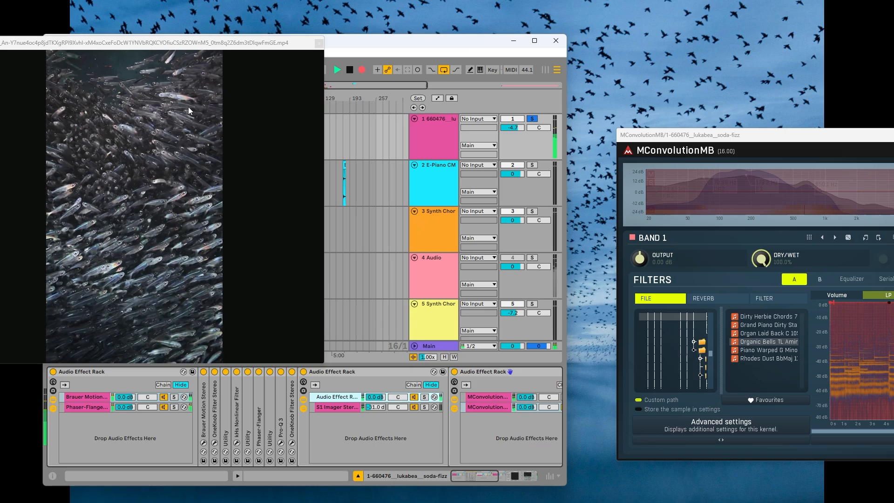
pyautogui.moveTo(149, 47); pyautogui.dragTo(330, 65)
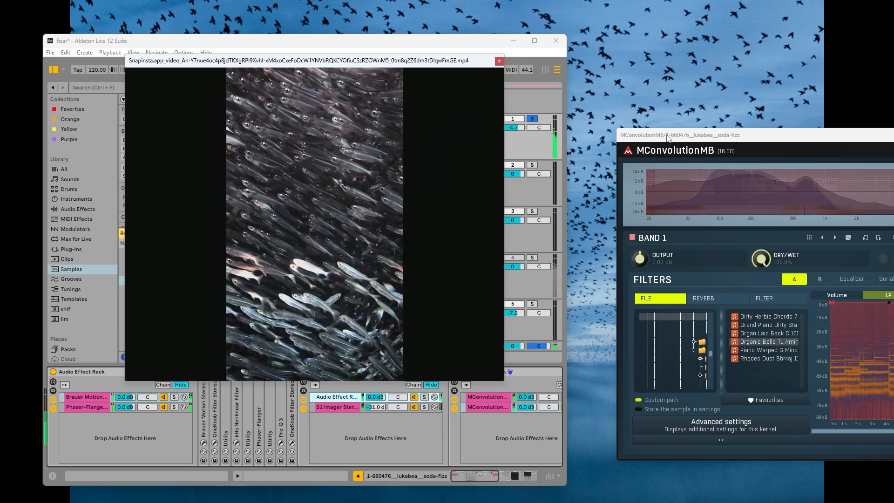
pyautogui.moveTo(668, 137); pyautogui.dragTo(473, 79)
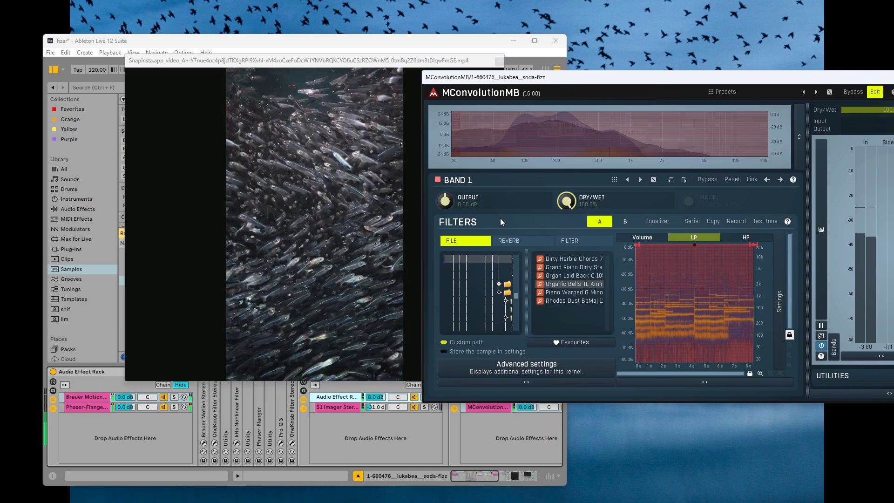
# Minimise Ableton Live with its floating windows and bring up the OBS window
pyautogui.click(502, 494)
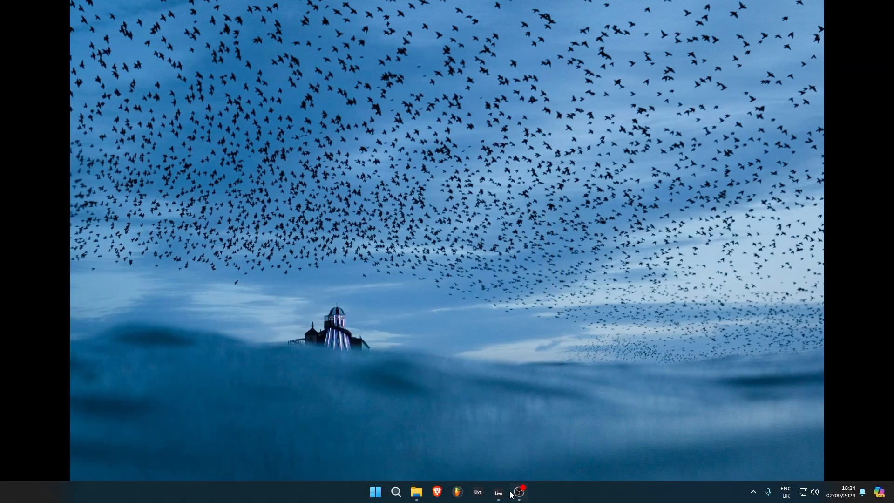
pyautogui.click(518, 494)
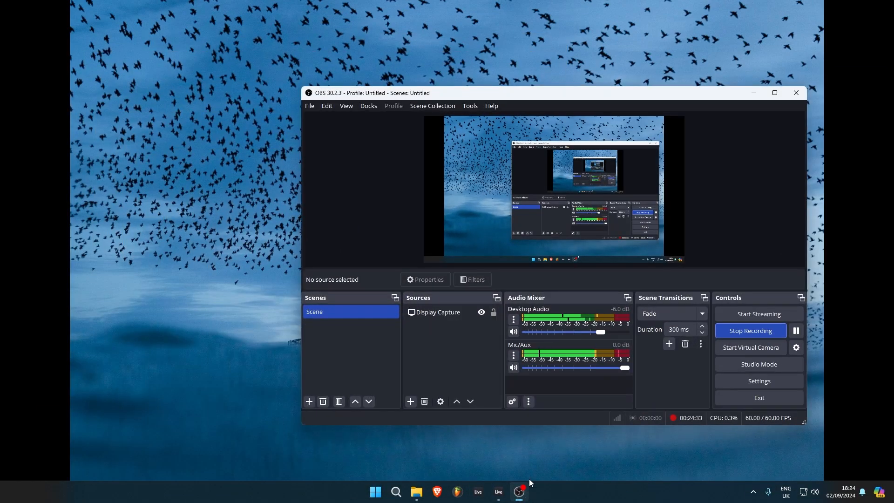